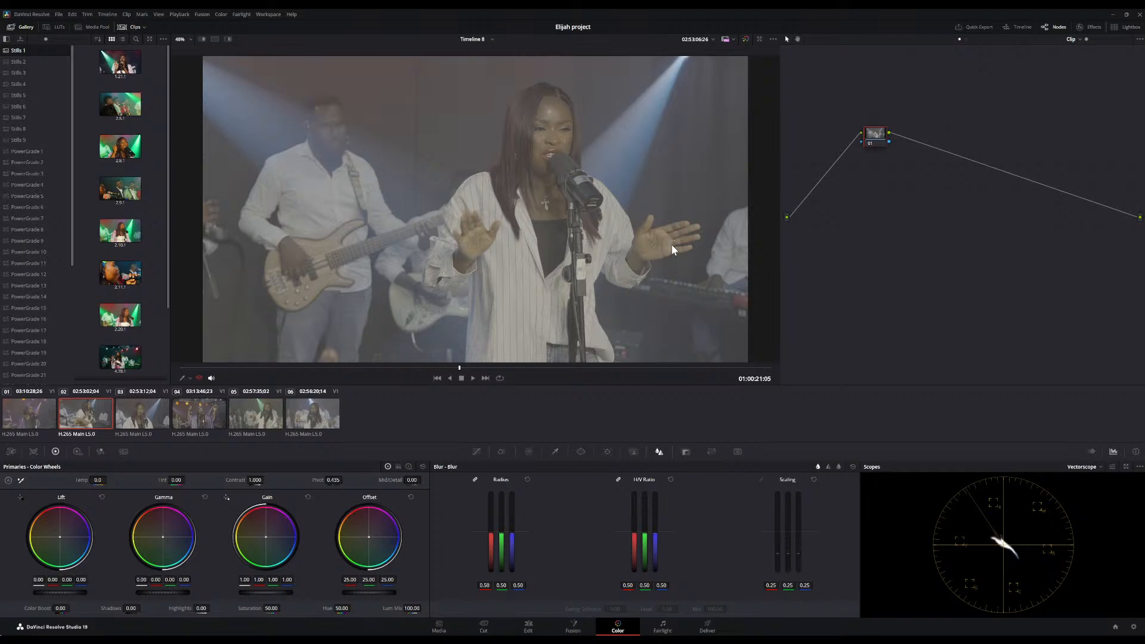
# Open the Stills 9 album in the gallery.
pyautogui.click(14, 141)
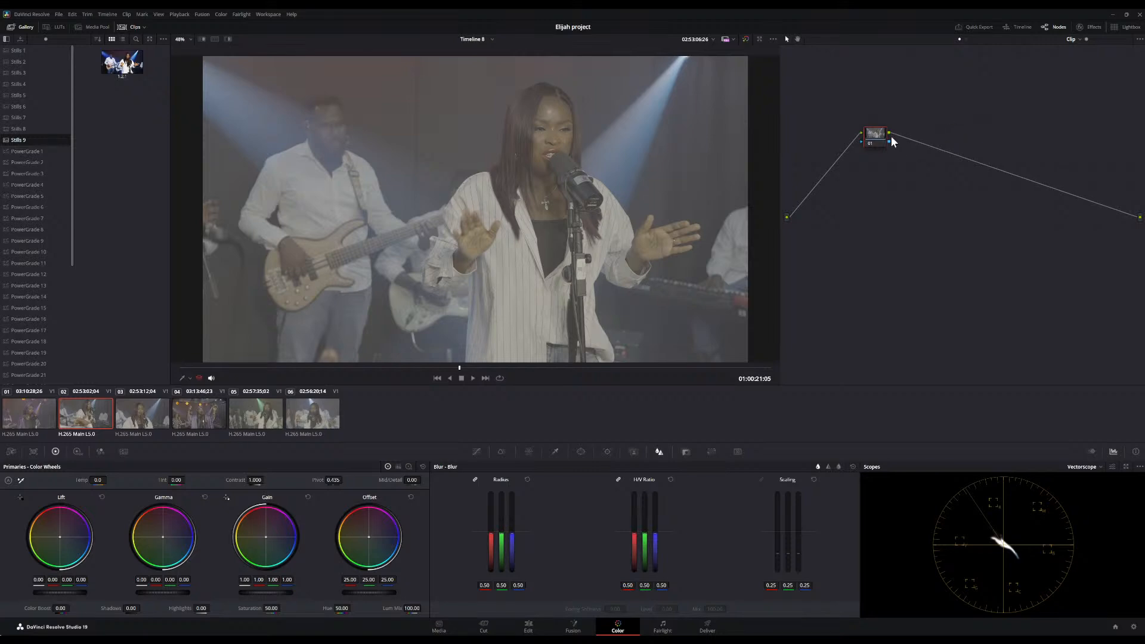
# Move node 01 toward the source, append a serial node after it, and space the two nodes apart.
pyautogui.moveTo(884, 133); pyautogui.dragTo(853, 117)
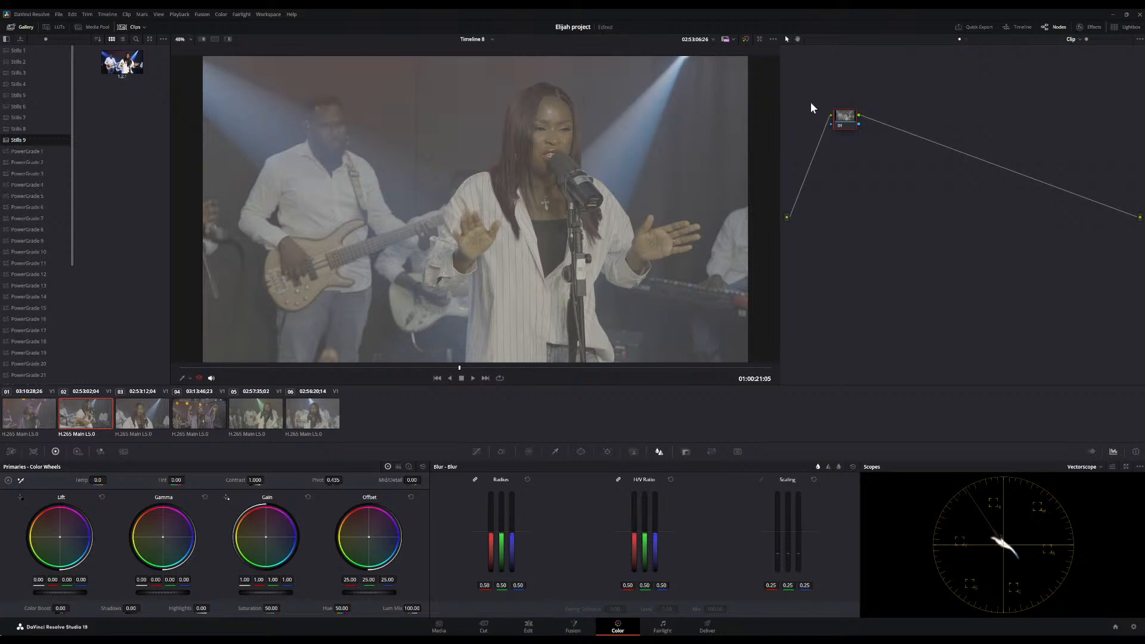
pyautogui.moveTo(848, 117); pyautogui.dragTo(838, 117)
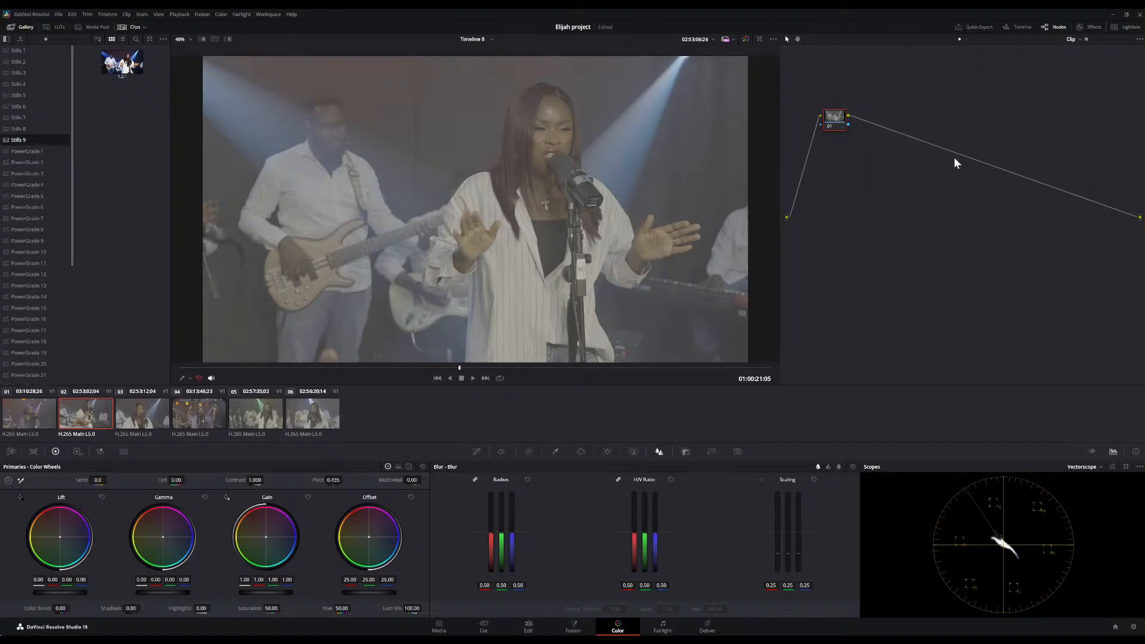
pyautogui.hotkey('alt', 's')
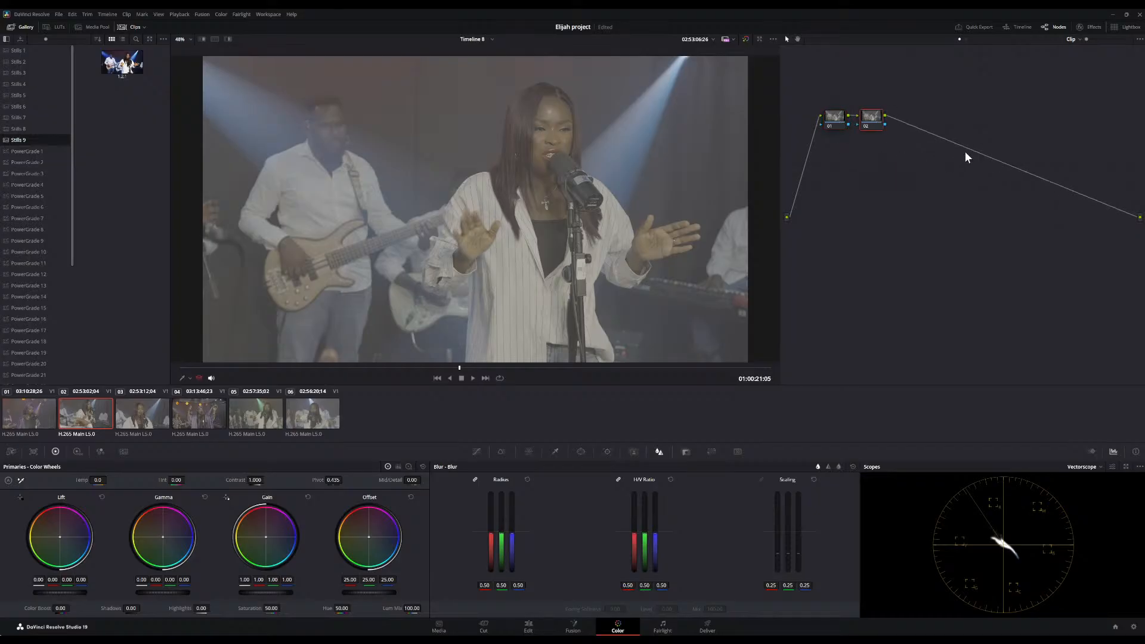
pyautogui.moveTo(877, 121); pyautogui.dragTo(936, 122)
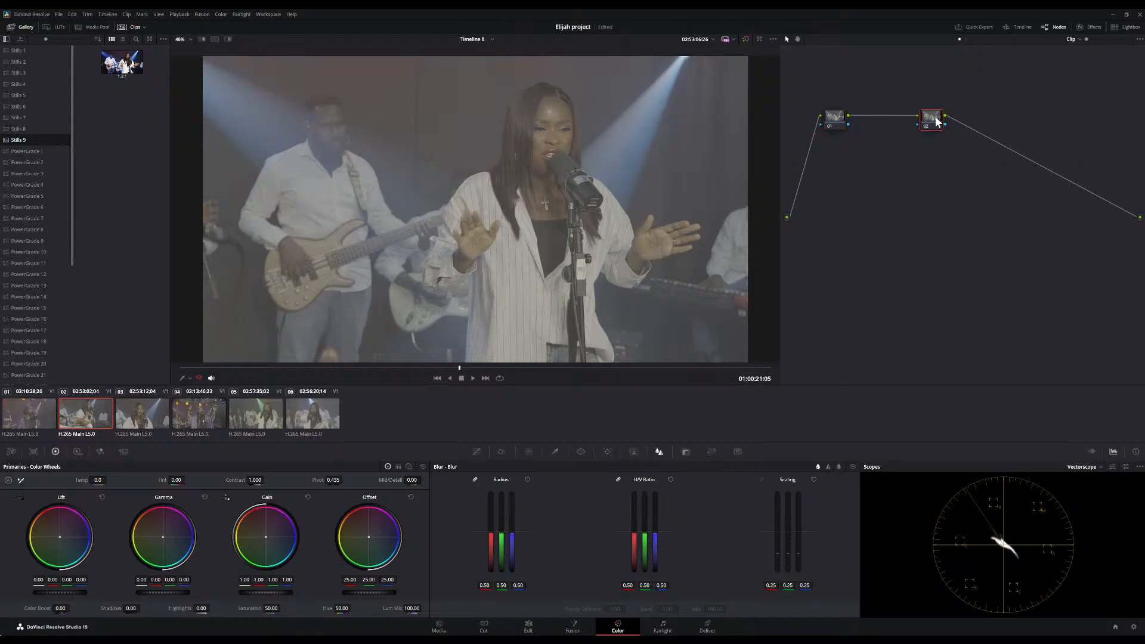
pyautogui.scroll(-6, 699, 112)
pyautogui.scroll(8, 698, 112)
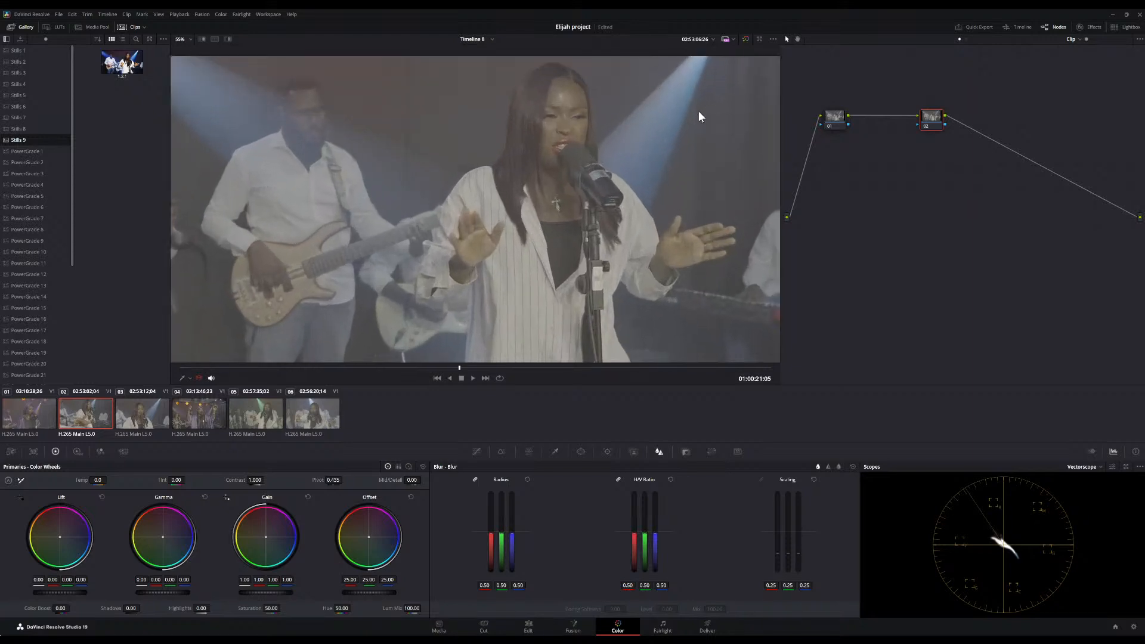
pyautogui.scroll(-4, 699, 114)
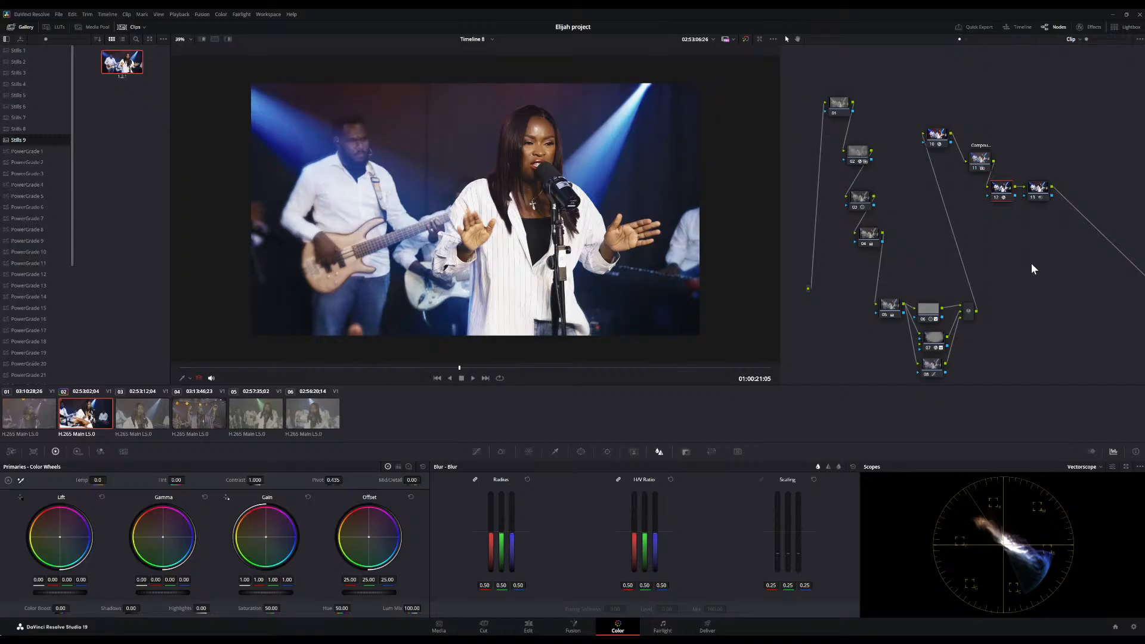
# Reset the clip's grades and node tree, then add a second serial node spaced away from node 01.
pyautogui.hotkey('shift', 'Home')
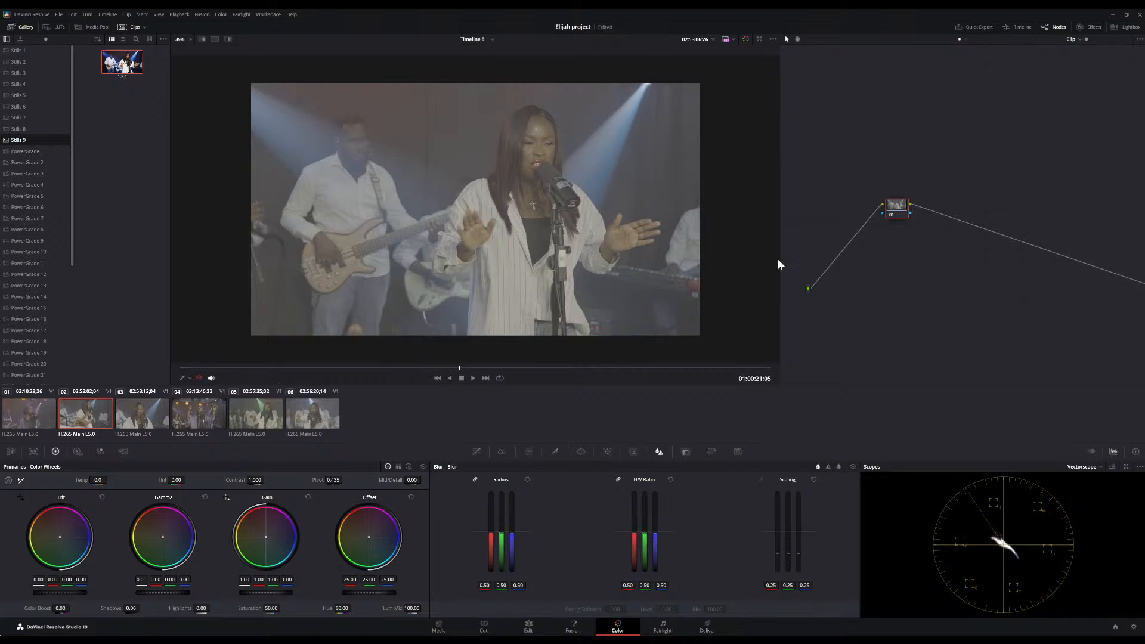
pyautogui.moveTo(896, 207); pyautogui.dragTo(845, 161)
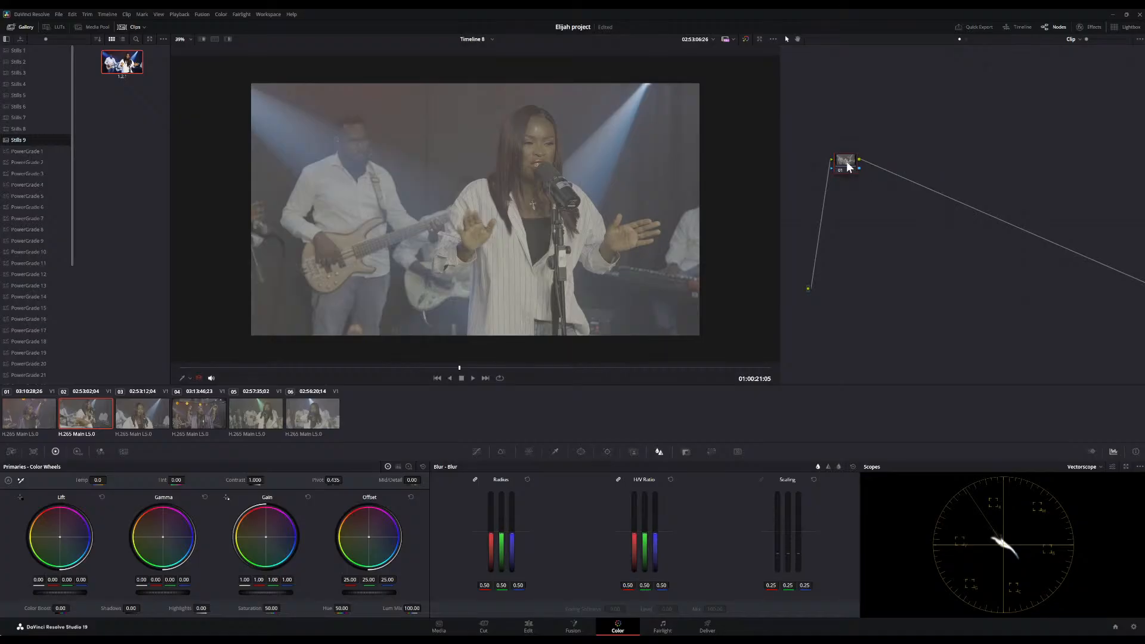
pyautogui.hotkey('alt', 's')
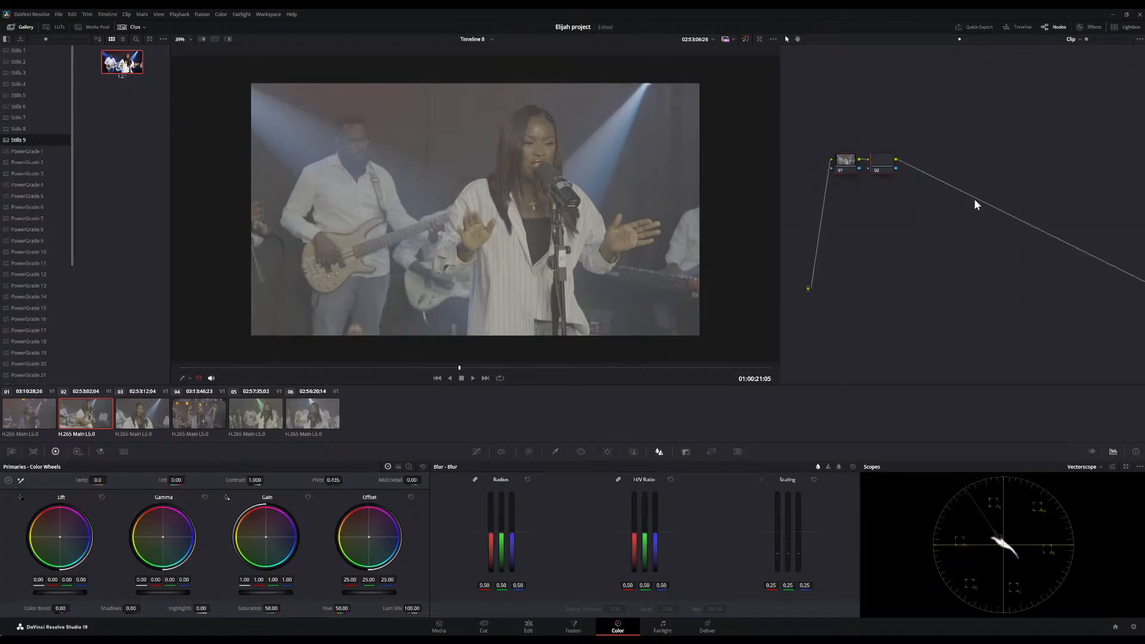
pyautogui.moveTo(889, 169); pyautogui.dragTo(957, 172)
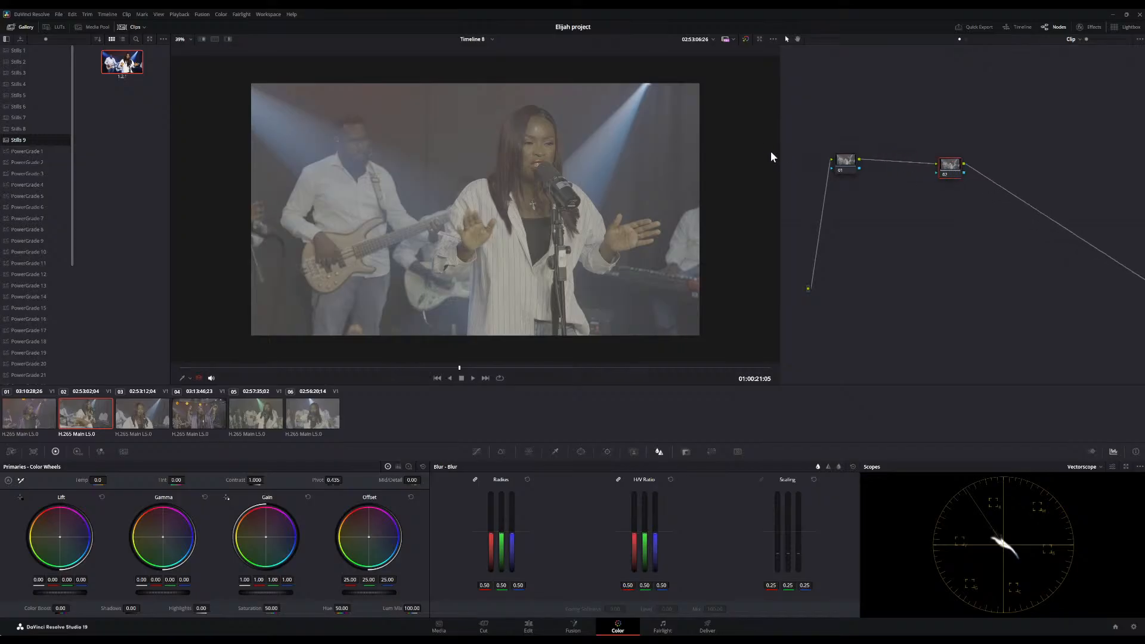
# Raise node 01's contrast to about 1.296 with a pivot of 0.349, and insert a serial node after it.
pyautogui.click(851, 166)
pyautogui.moveTo(255, 480); pyautogui.dragTo(266, 480)
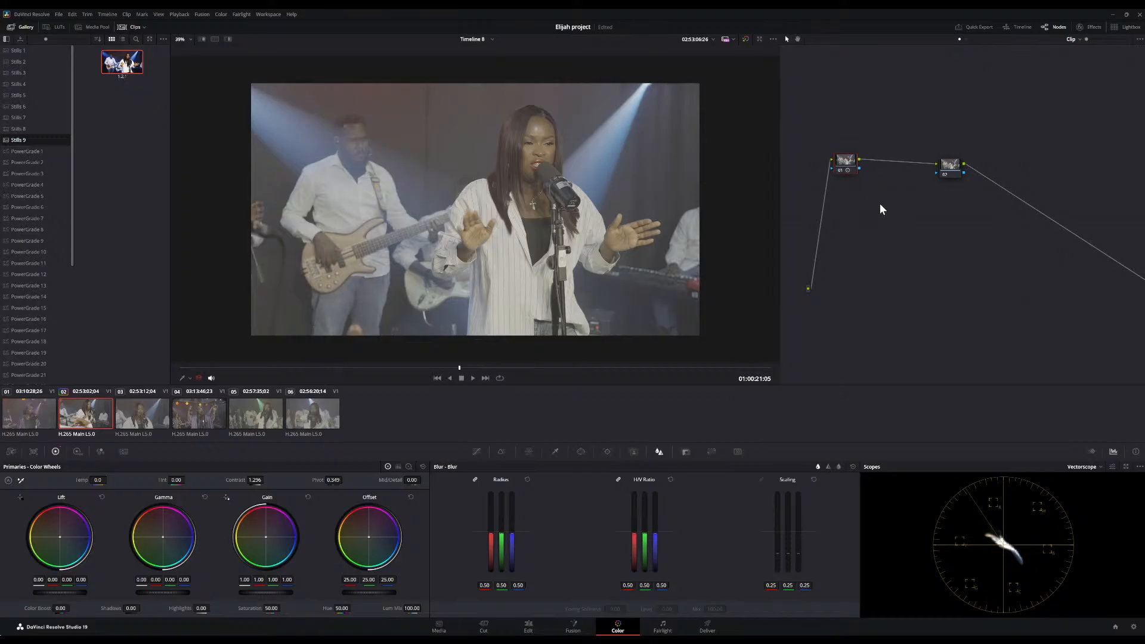
pyautogui.hotkey('alt', 's')
# Switch the scope to Parade and refine node 01's contrast to about 1.29 and its pivot to about 0.365.
pyautogui.click(1099, 479)
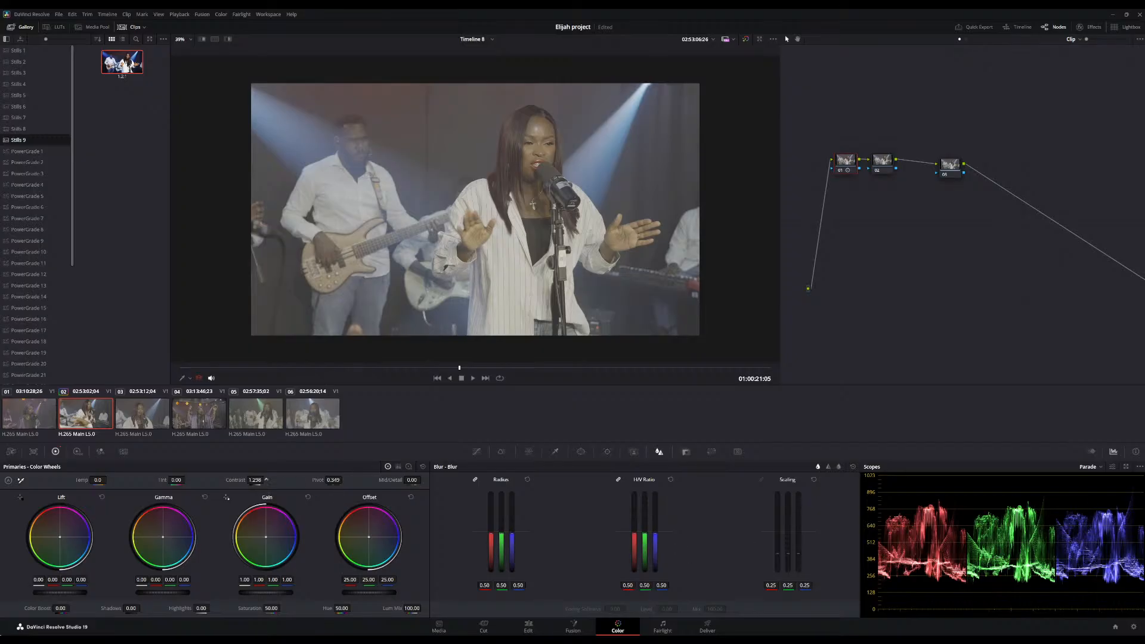
pyautogui.moveTo(266, 480); pyautogui.dragTo(266, 479)
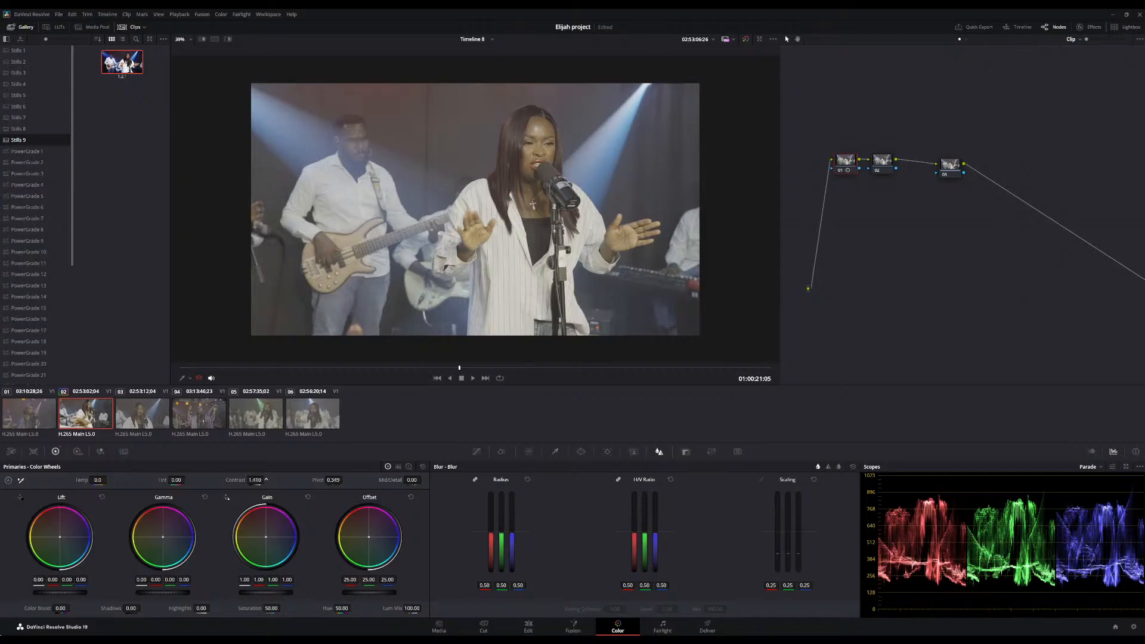
pyautogui.moveTo(266, 480); pyautogui.dragTo(265, 479)
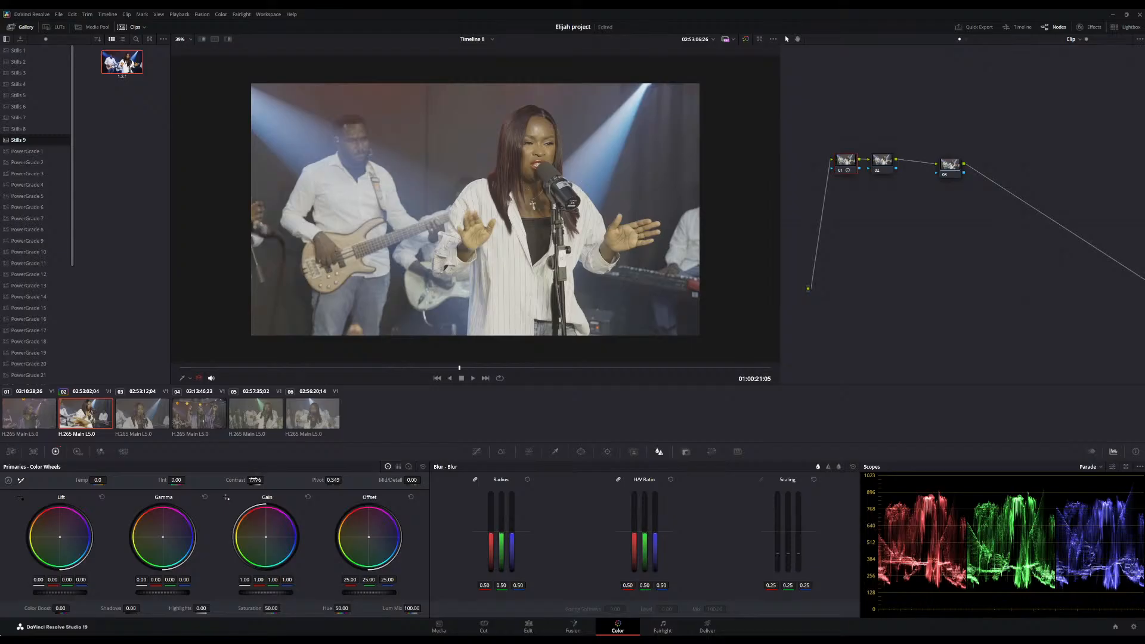
pyautogui.moveTo(255, 480); pyautogui.dragTo(246, 480)
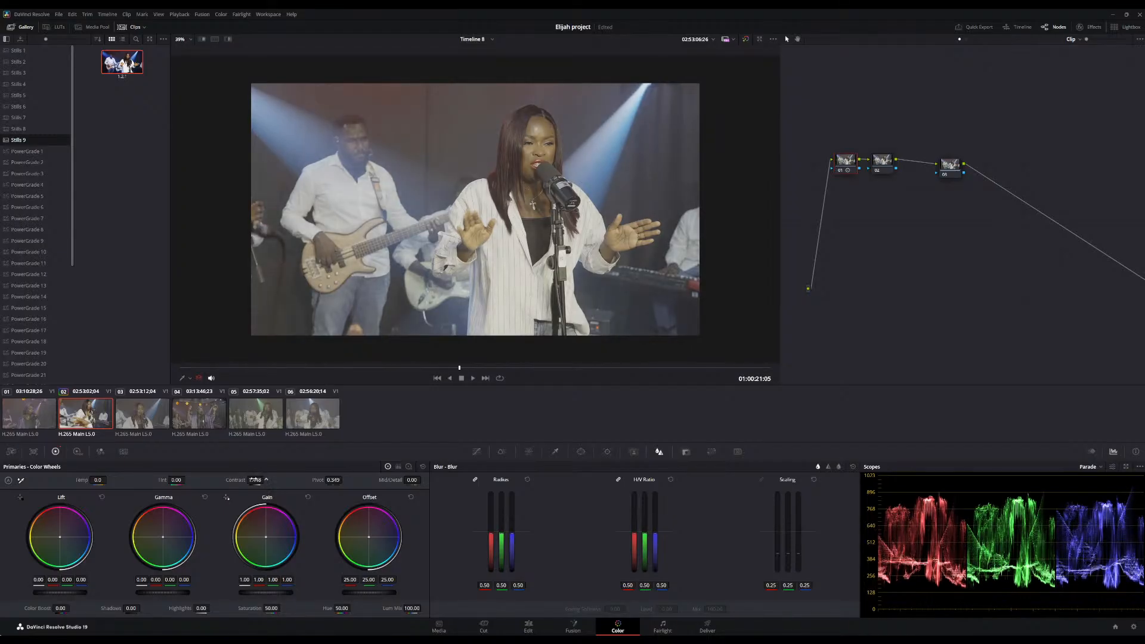
pyautogui.moveTo(344, 480); pyautogui.dragTo(335, 483)
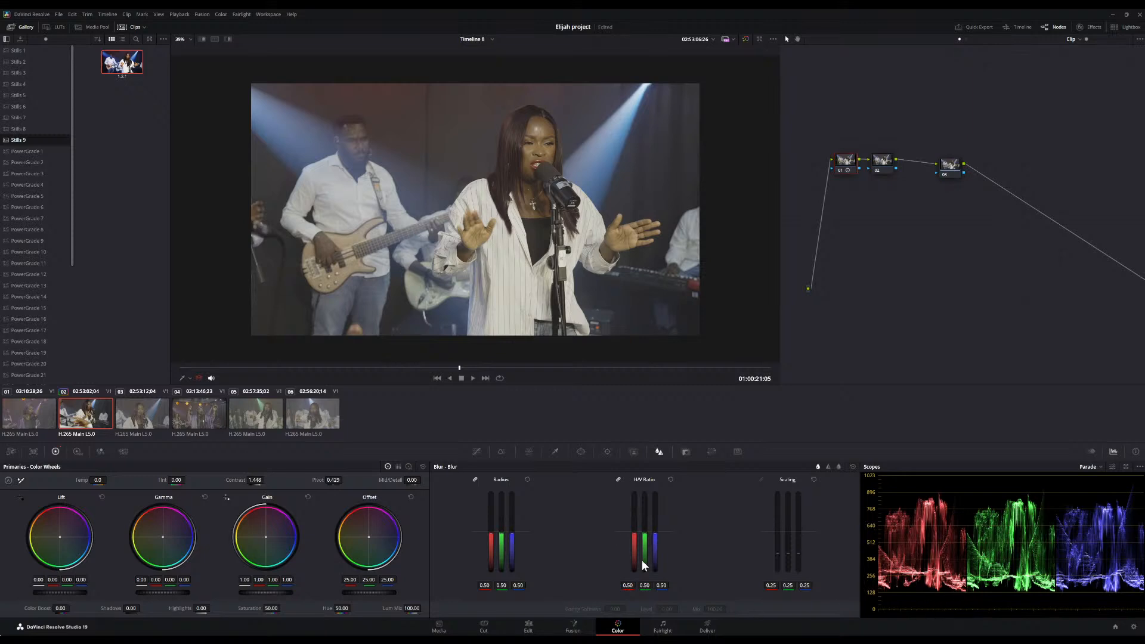
pyautogui.moveTo(263, 480); pyautogui.dragTo(251, 480)
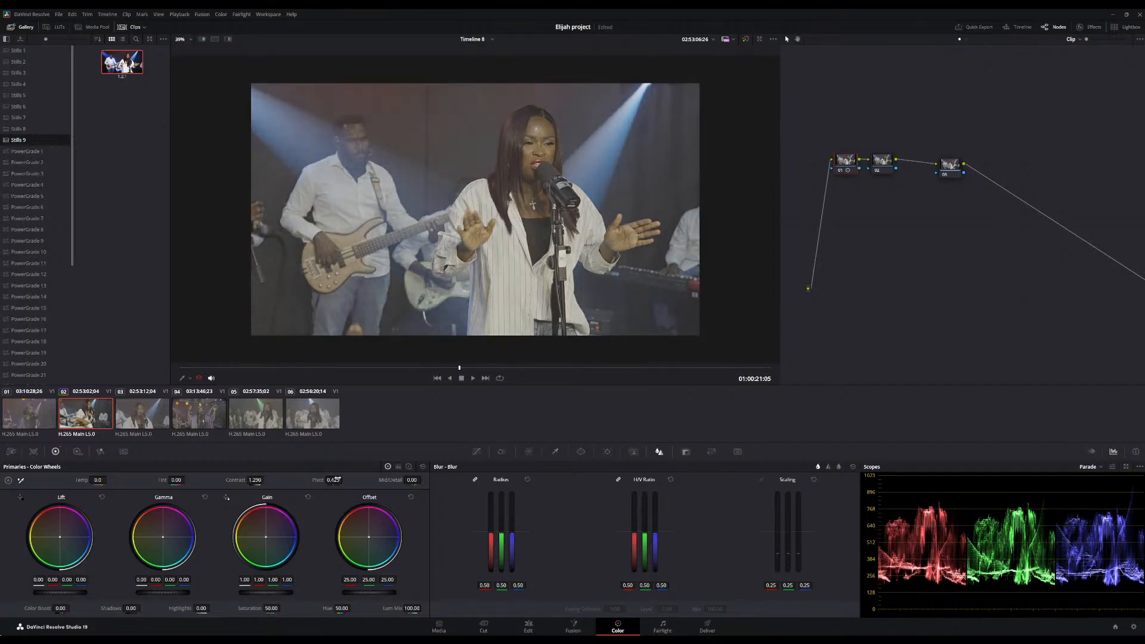
pyautogui.moveTo(333, 480); pyautogui.dragTo(324, 480)
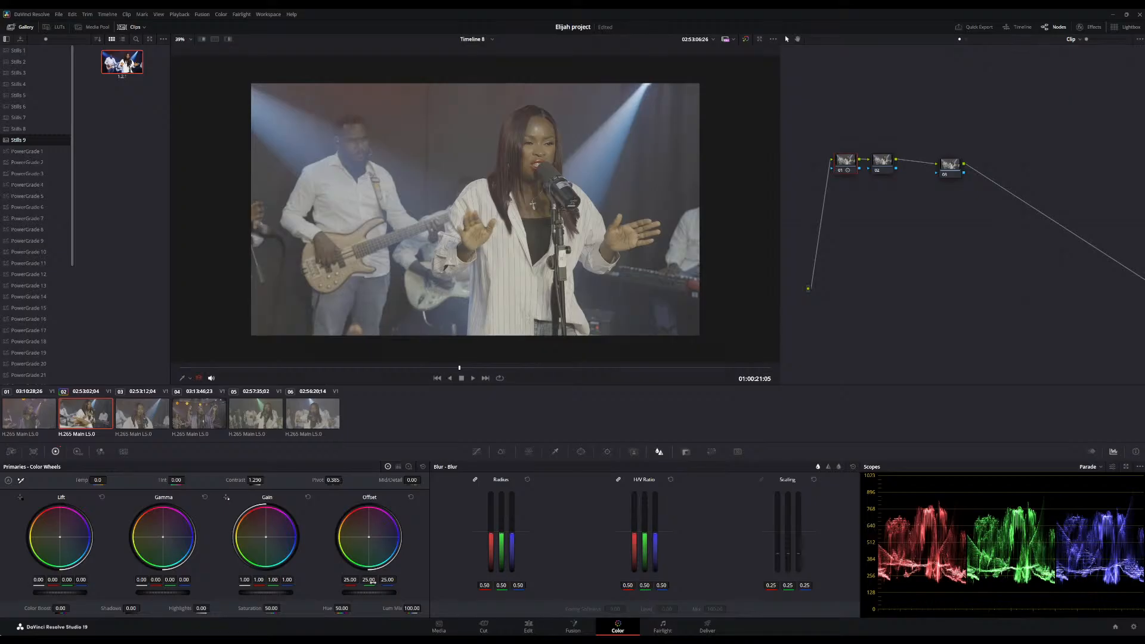
# Balance exposure on node 02 with offset 19.35, lift -0.04, gamma 0.03 and gain 1.09.
pyautogui.click(887, 171)
pyautogui.moveTo(370, 594); pyautogui.dragTo(348, 593)
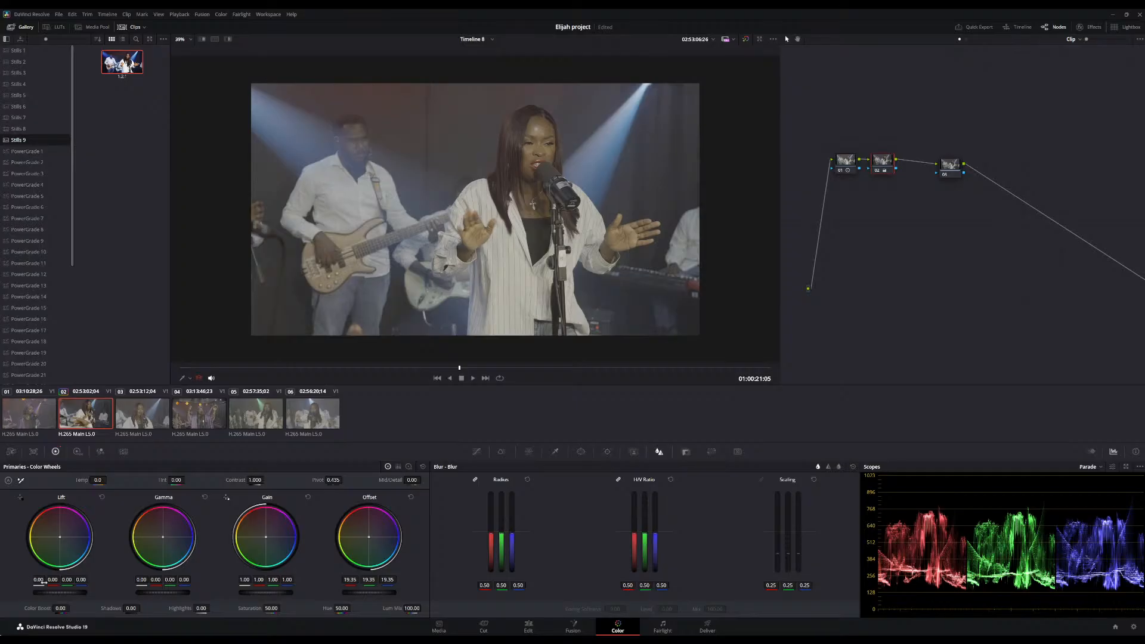
pyautogui.moveTo(52, 593); pyautogui.dragTo(47, 594)
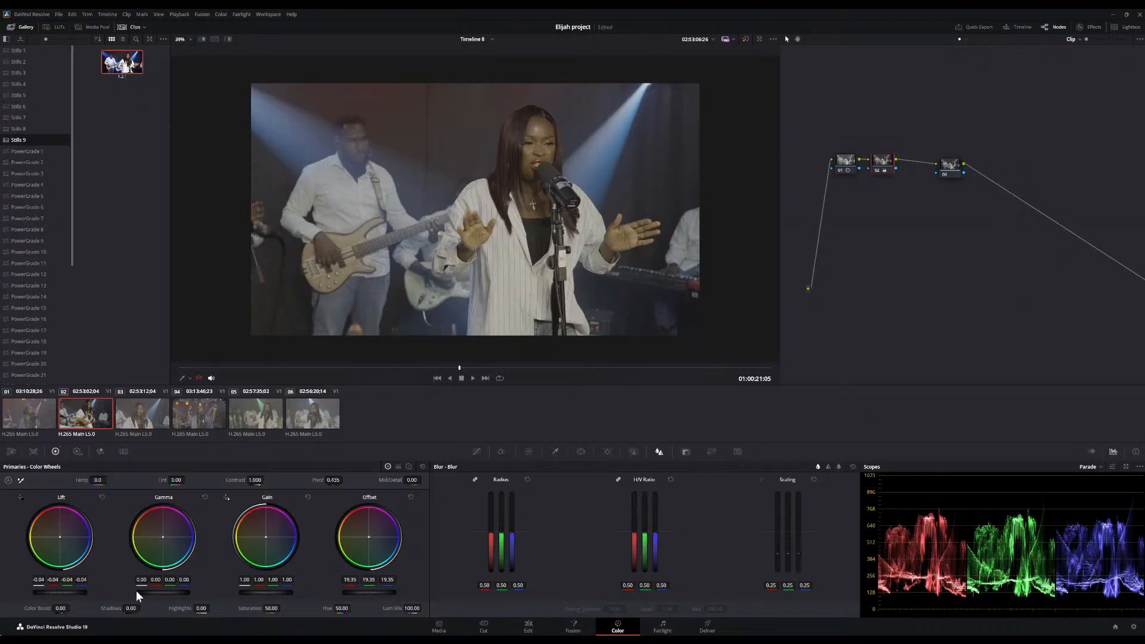
pyautogui.moveTo(159, 592); pyautogui.dragTo(163, 593)
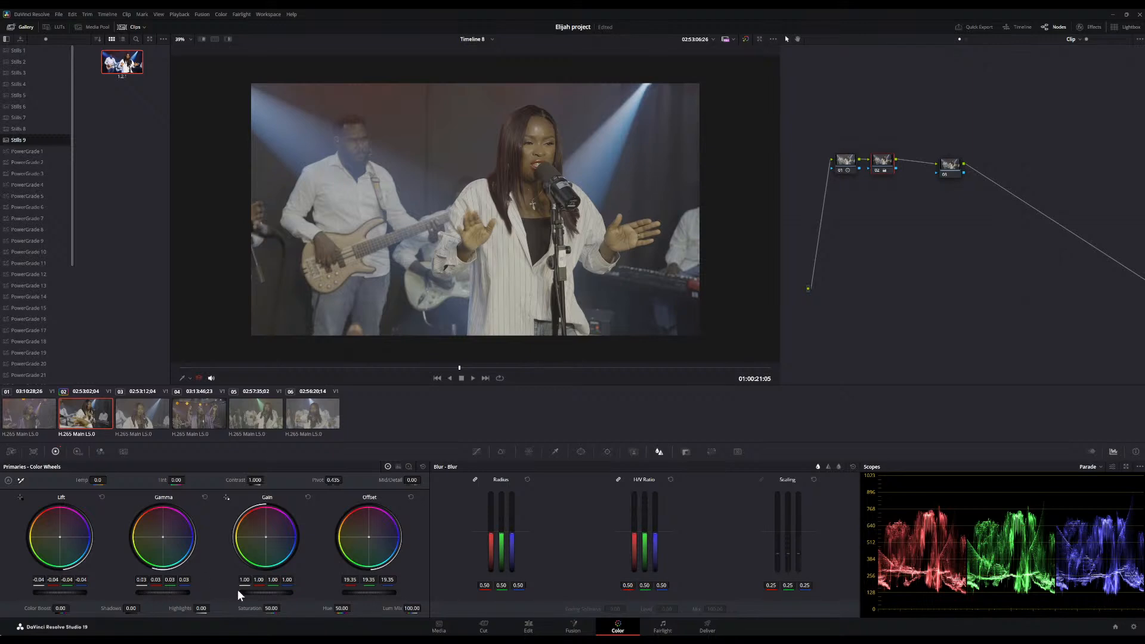
pyautogui.moveTo(248, 592); pyautogui.dragTo(254, 593)
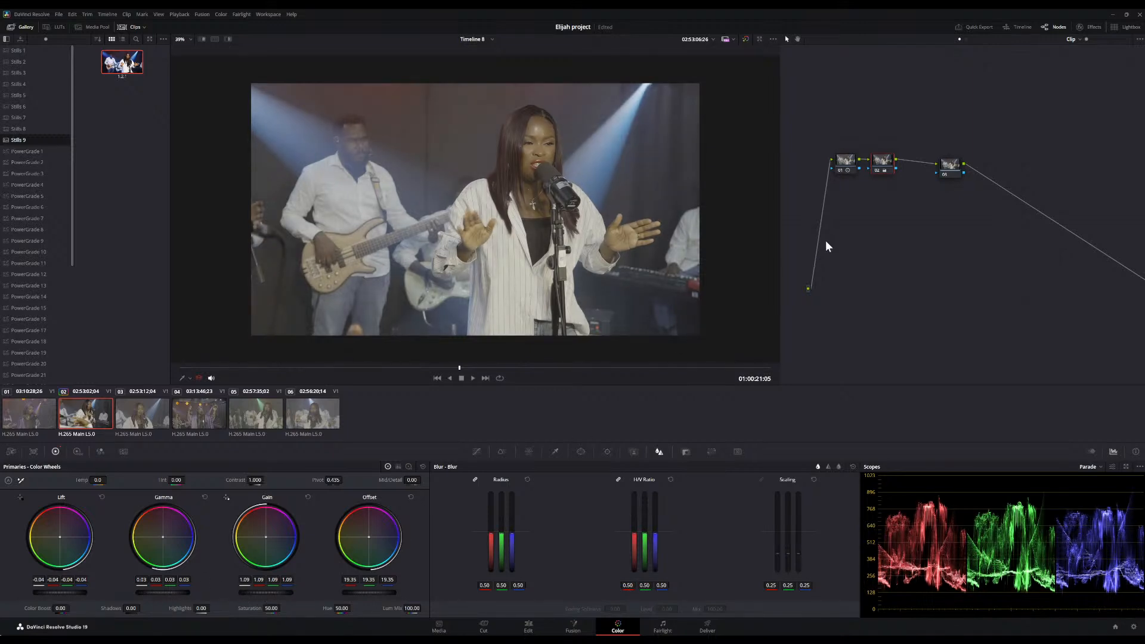
# Compare the corrected image with the ungraded original and inspect the singer close up.
pyautogui.click(744, 39)
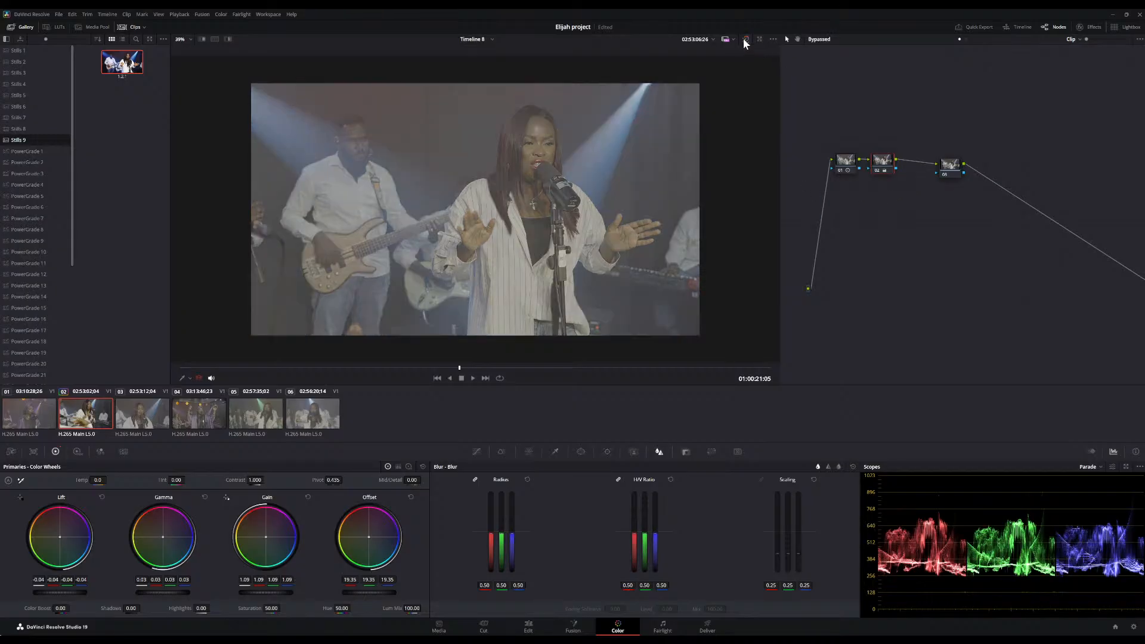
pyautogui.click(744, 39)
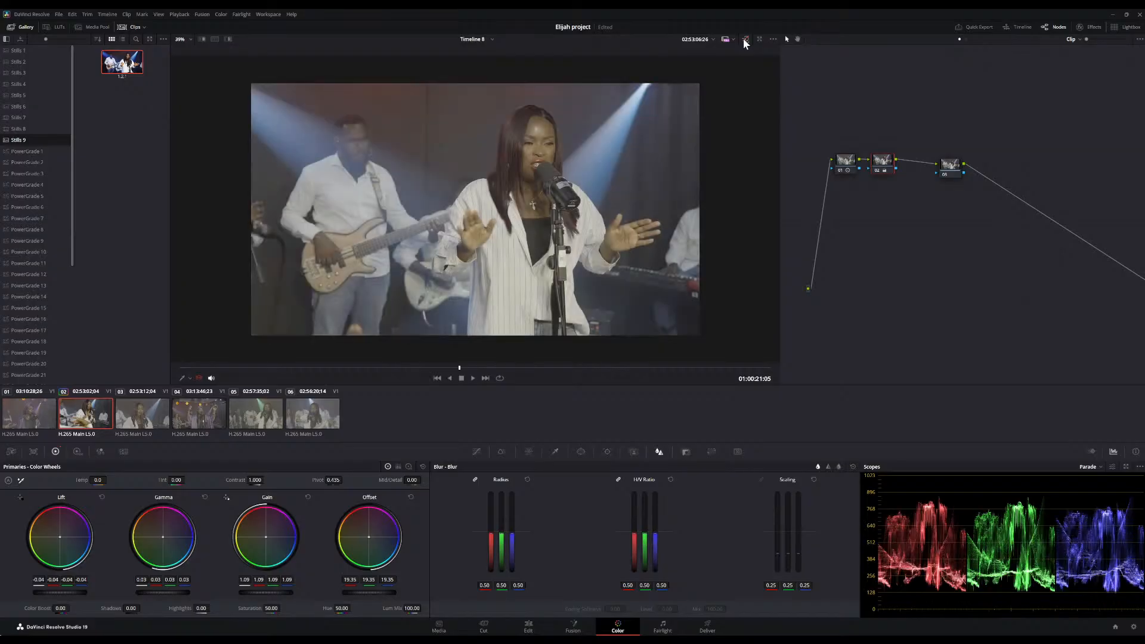
pyautogui.scroll(4, 560, 202)
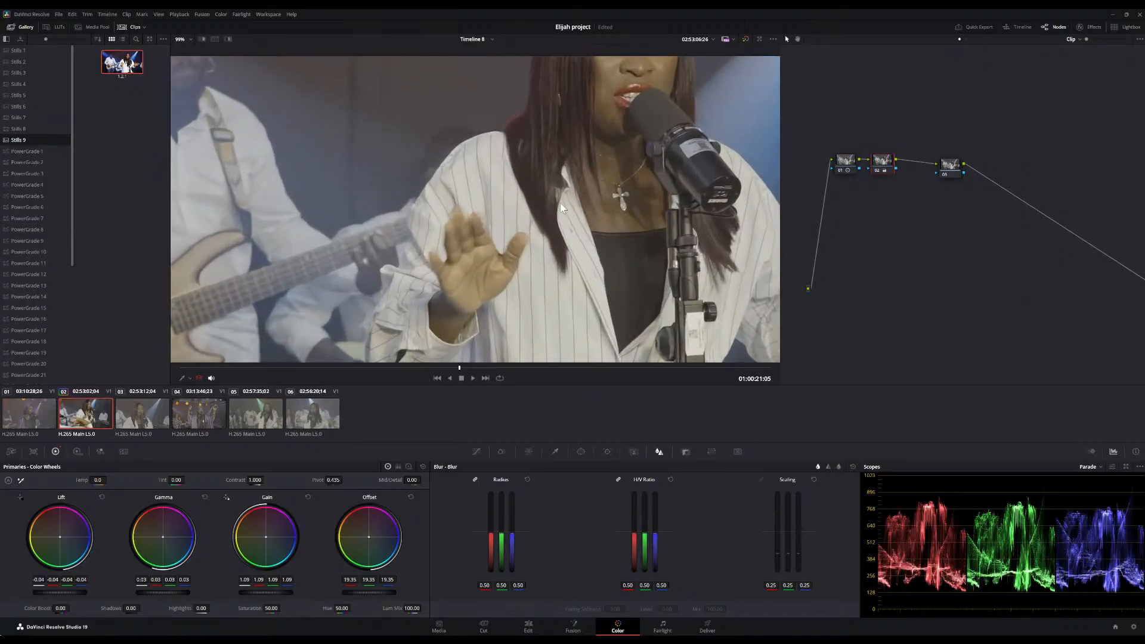
pyautogui.scroll(-3, 559, 202)
pyautogui.scroll(-2, 560, 202)
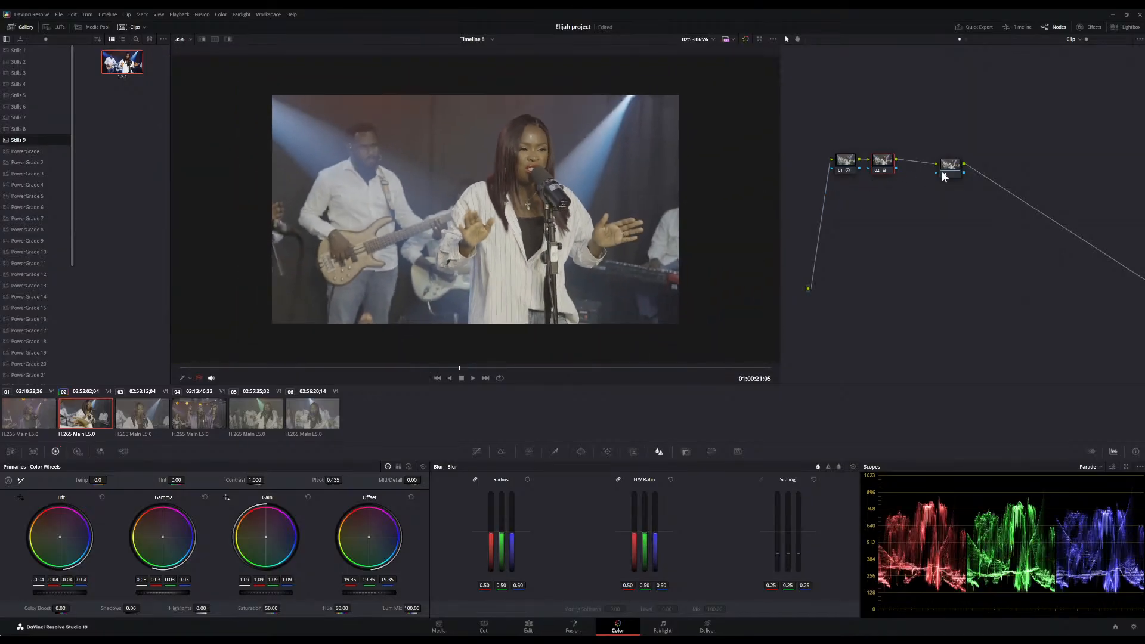
# Move nodes 01 and 02 higher in the node graph and insert a serial node after node 02.
pyautogui.moveTo(846, 162); pyautogui.dragTo(825, 123)
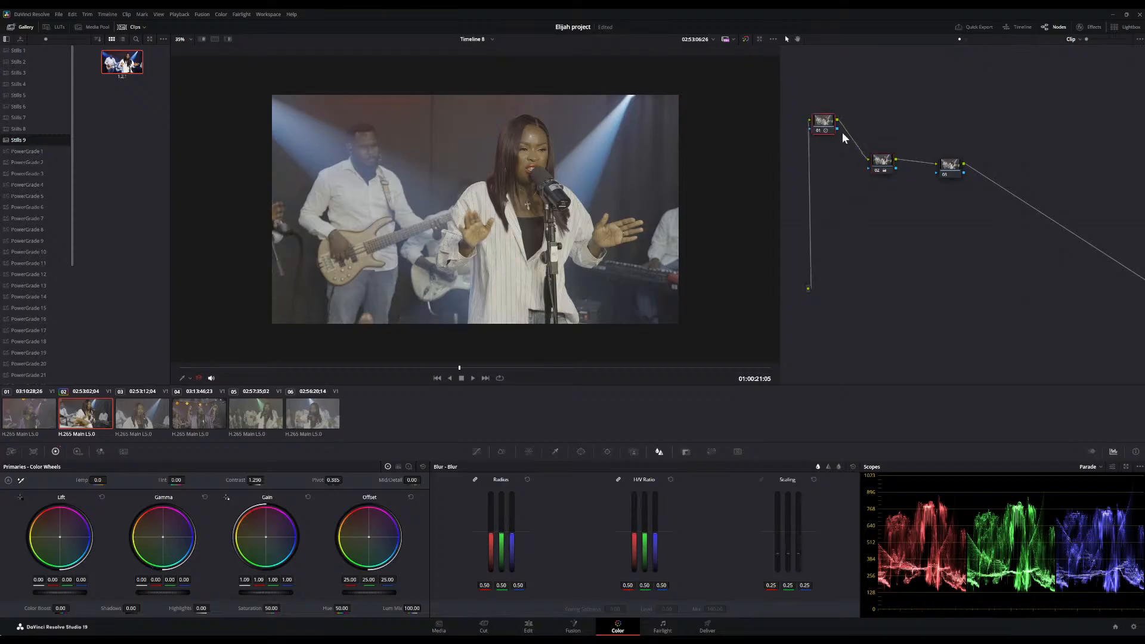
pyautogui.moveTo(883, 166); pyautogui.dragTo(866, 116)
pyautogui.hotkey('alt', 's')
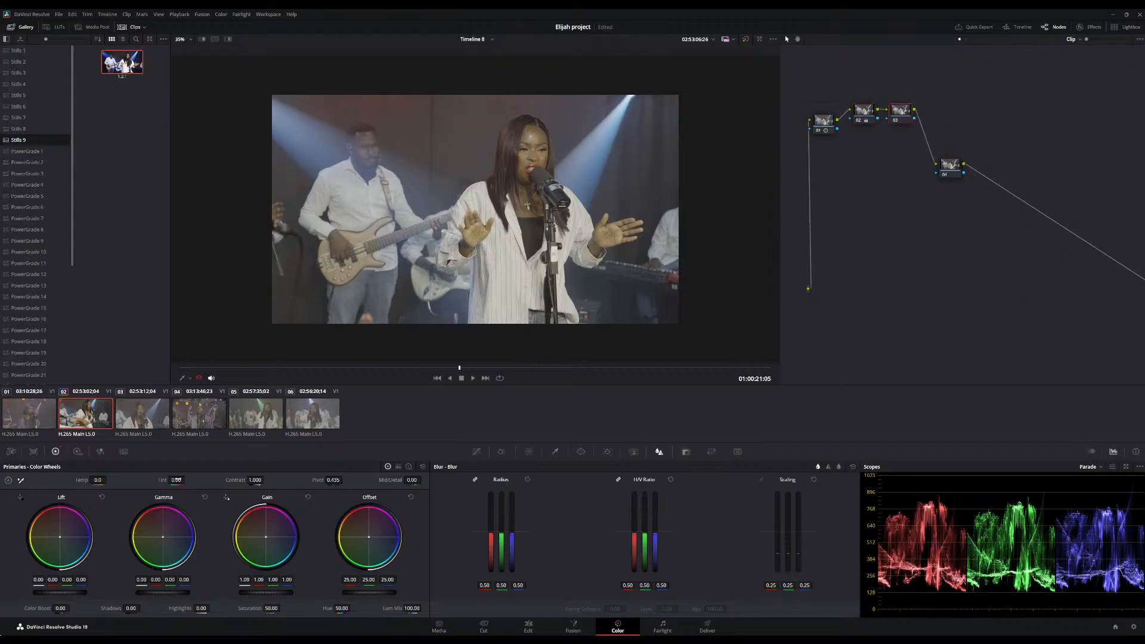
# Raise node 03's saturation to 65.60 and check the colours on the singer.
pyautogui.moveTo(271, 608); pyautogui.dragTo(282, 608)
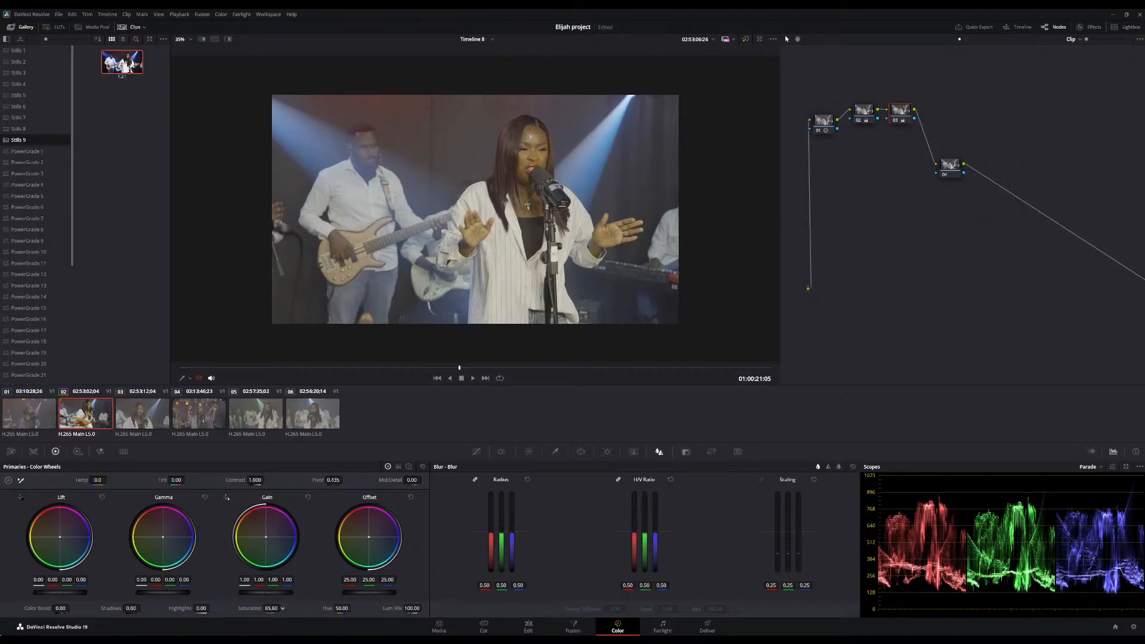
pyautogui.scroll(3, 554, 235)
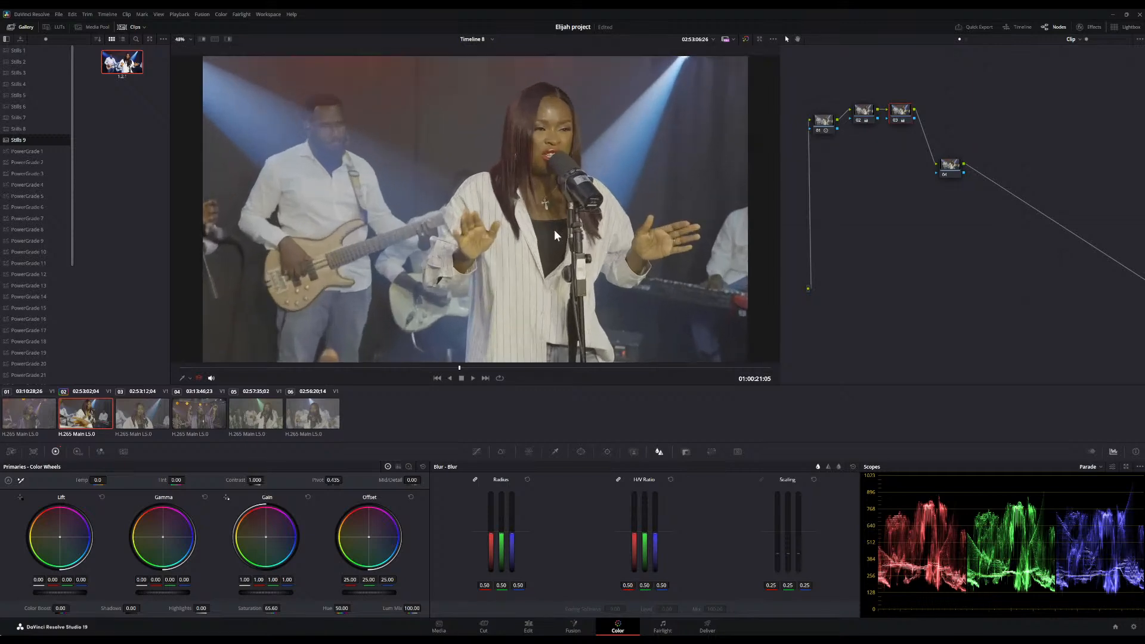
pyautogui.scroll(-1, 555, 235)
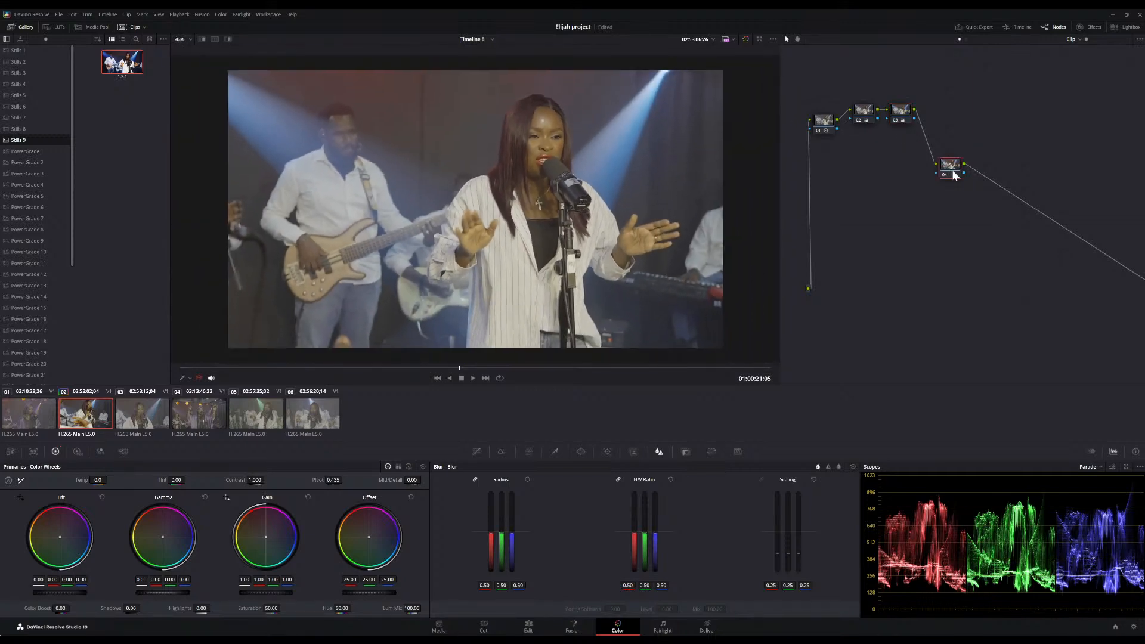
# Move the final node further along, insert a serial node after node 03, and white balance it by sampling the singer's white shirt.
pyautogui.moveTo(953, 175); pyautogui.dragTo(1006, 194)
pyautogui.click(907, 112)
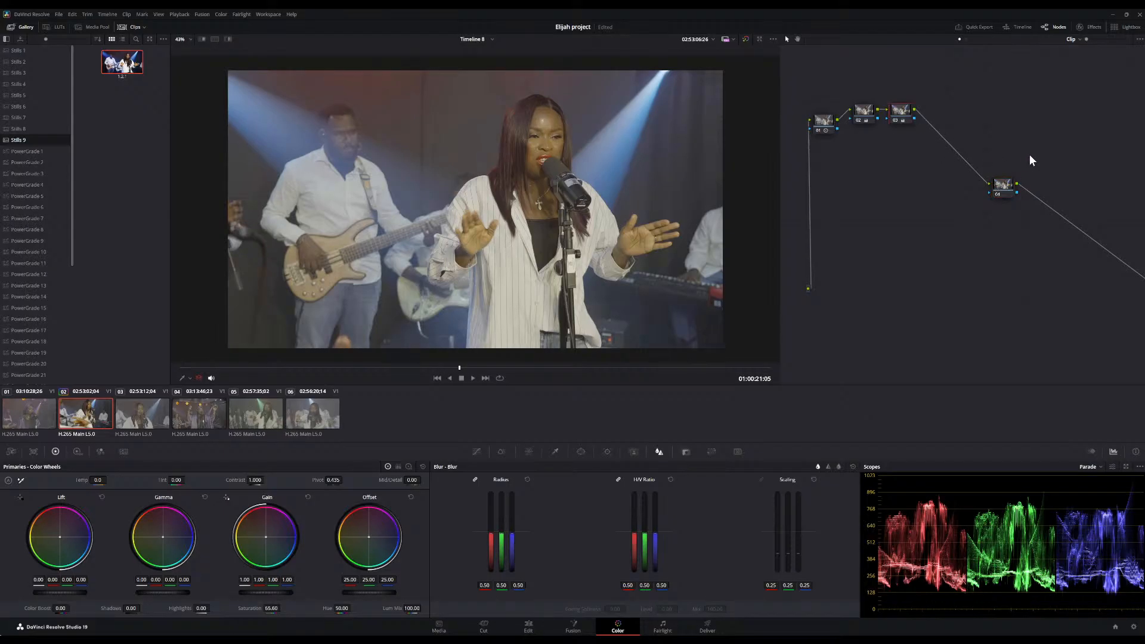
pyautogui.hotkey('alt', 's')
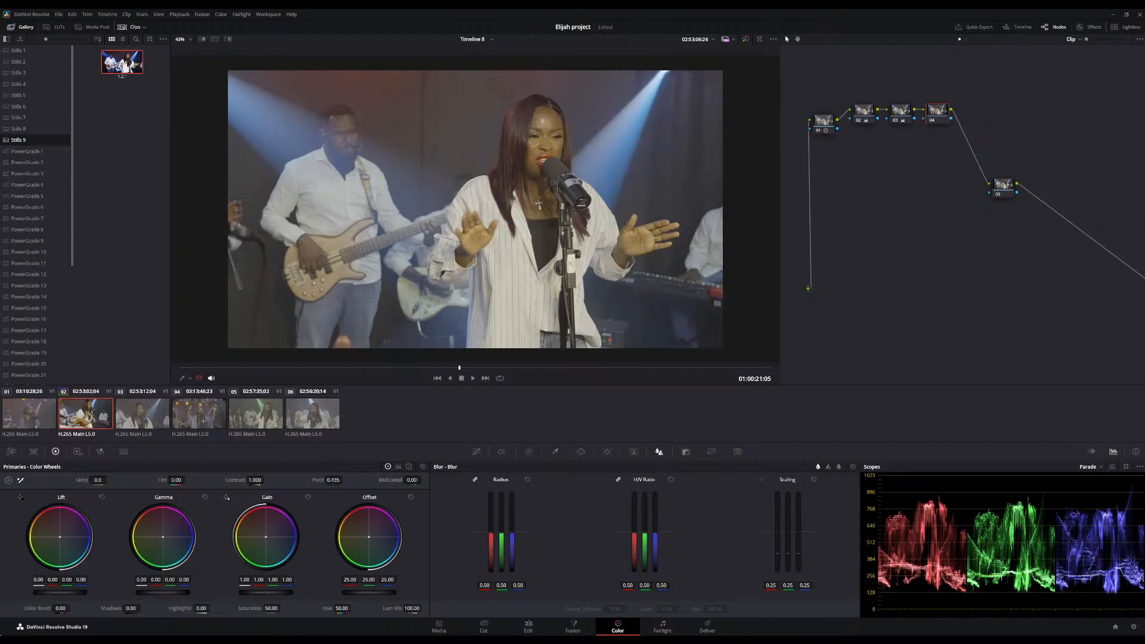
pyautogui.click(523, 267)
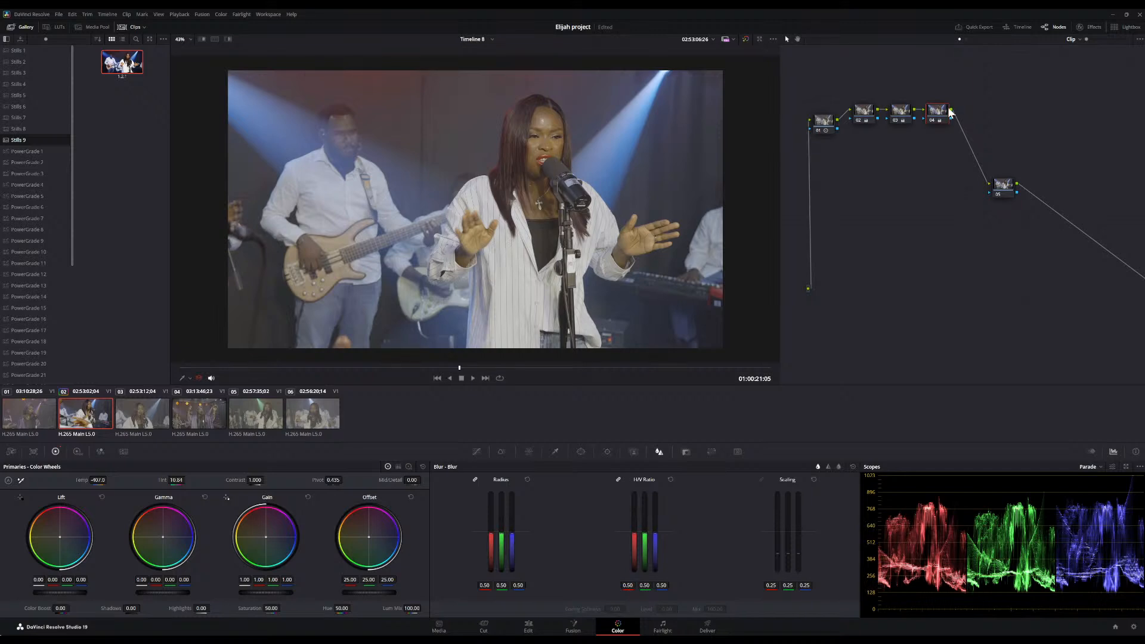
# Undo node 04's white balance and place a small circular window on the singer's forehead.
pyautogui.hotkey('ctrl', 'z')
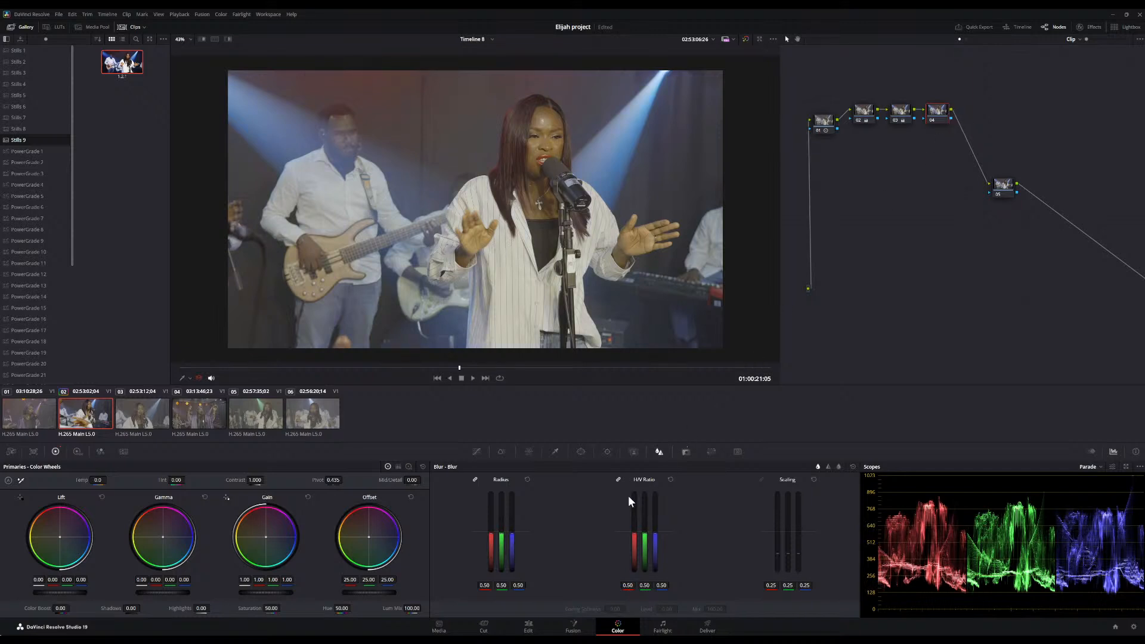
pyautogui.click(580, 451)
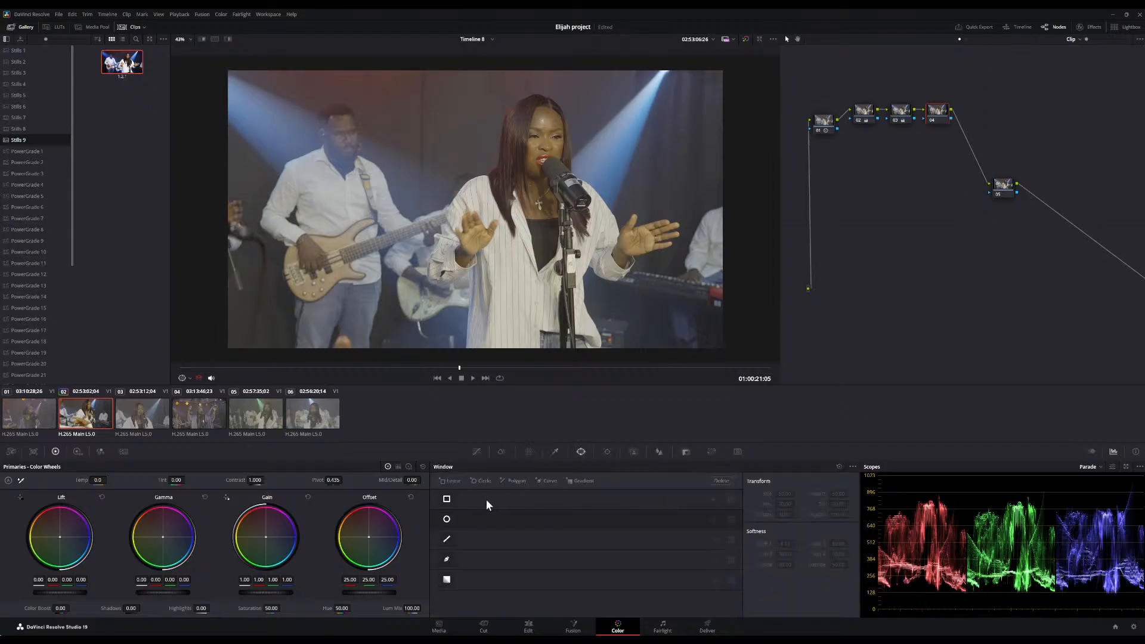
pyautogui.click(446, 520)
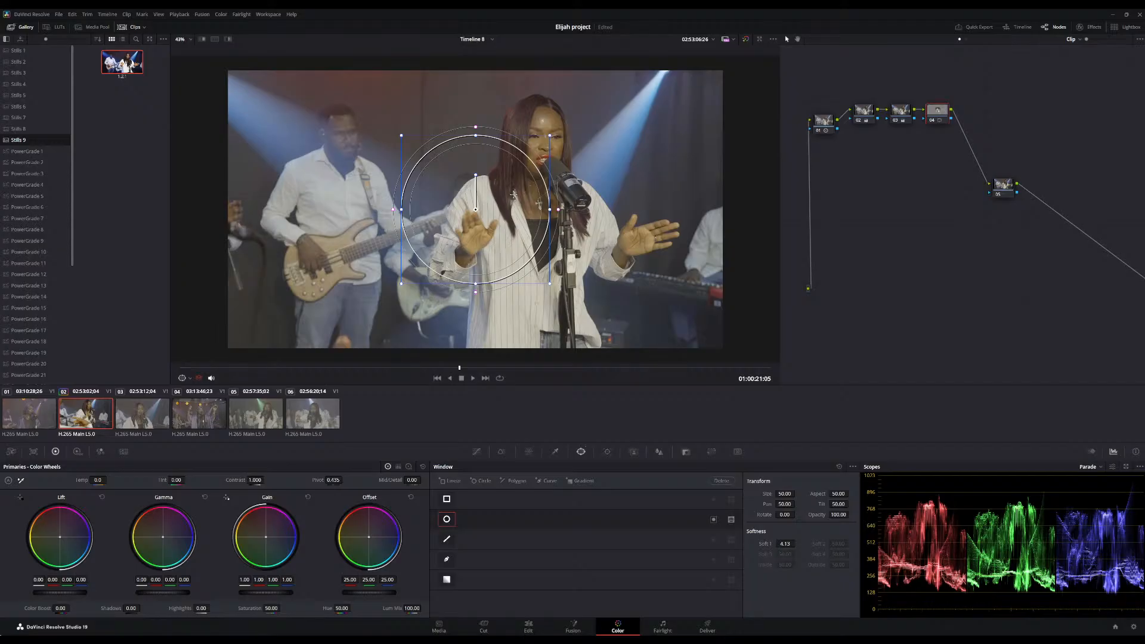
pyautogui.moveTo(401, 285); pyautogui.dragTo(544, 114)
pyautogui.scroll(1, 551, 127)
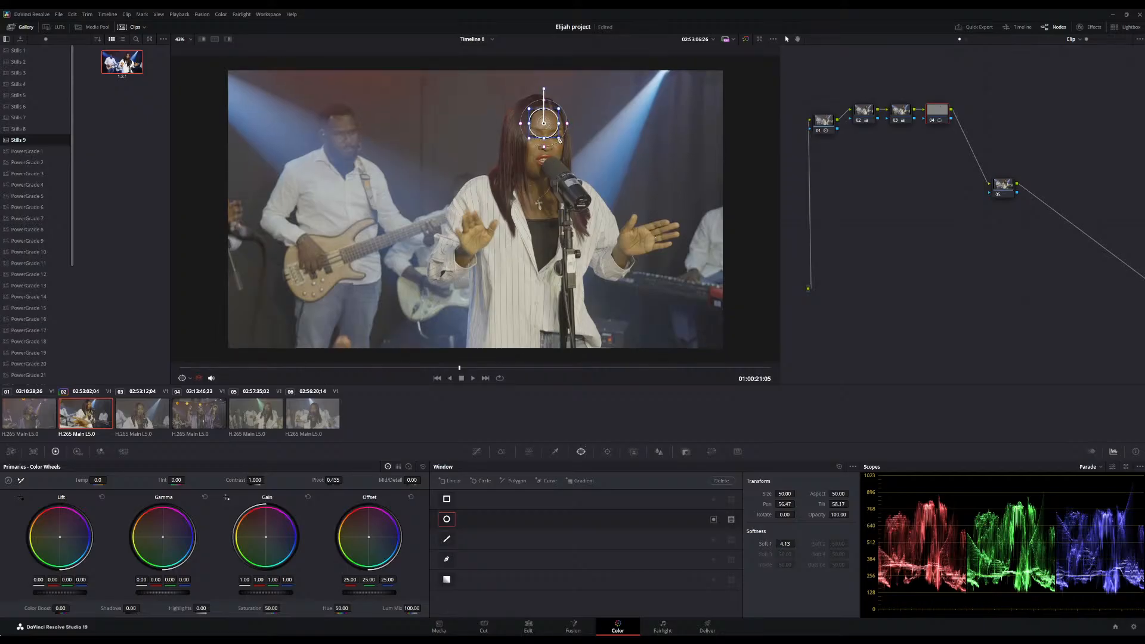
pyautogui.moveTo(559, 140); pyautogui.dragTo(547, 118)
# Highlight only the windowed skin area and set the scope to Vectorscope, saving the project.
pyautogui.click(229, 38)
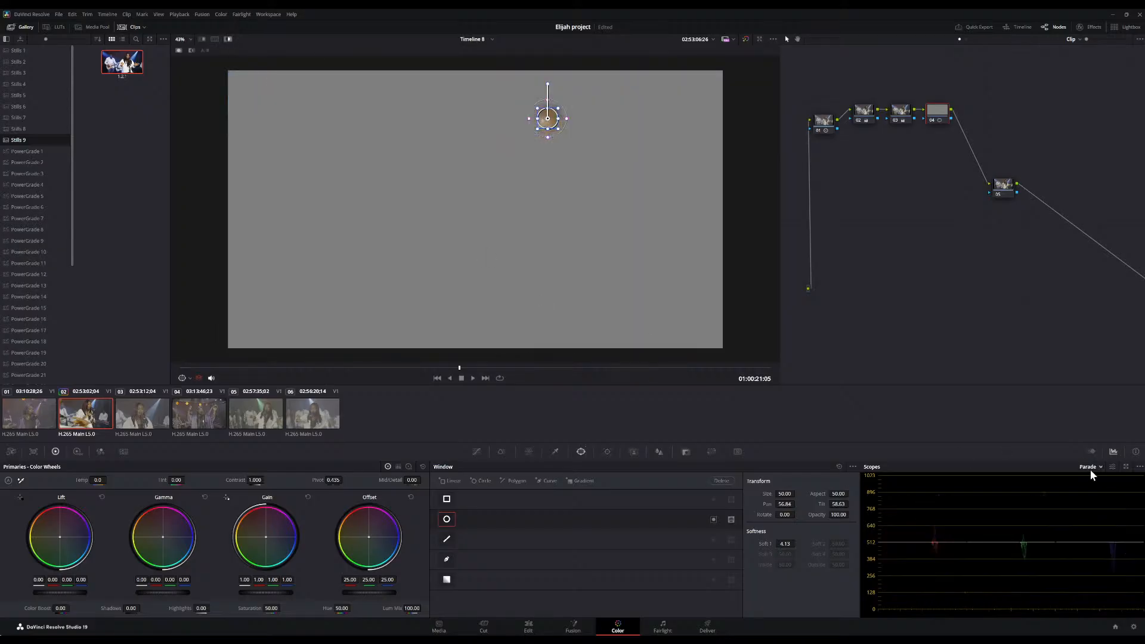
pyautogui.hotkey('ctrl', 's')
pyautogui.click(1109, 493)
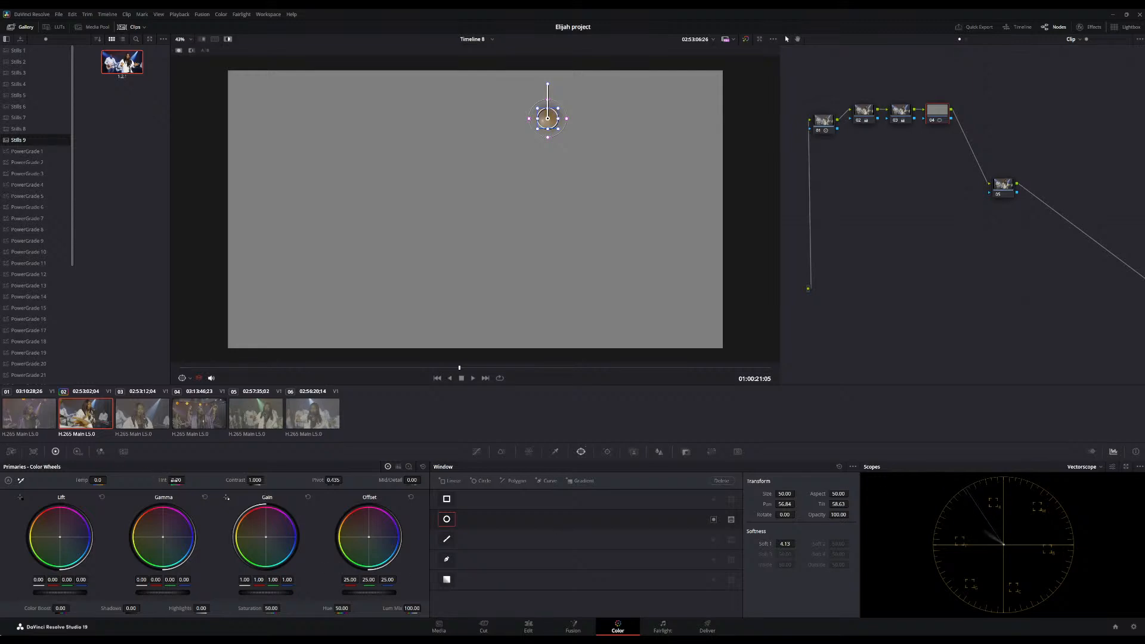
# Set node 04's tint to 50.00 using the skin tone line and reset the circular window.
pyautogui.moveTo(187, 479); pyautogui.dragTo(189, 479)
pyautogui.moveTo(187, 480); pyautogui.dragTo(188, 480)
pyautogui.click(839, 465)
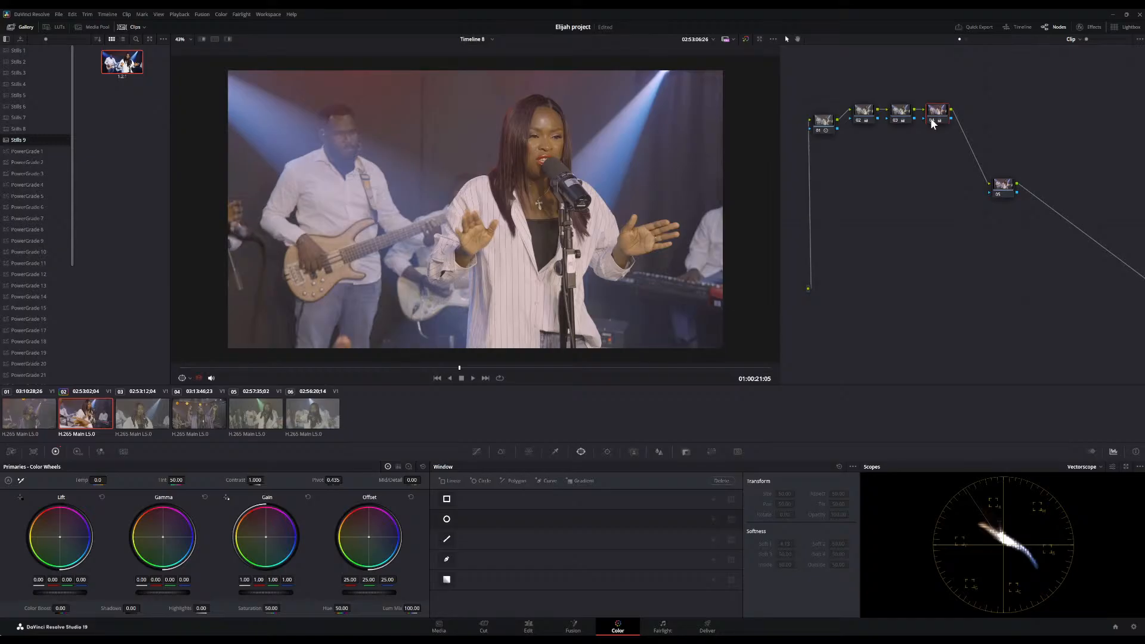
# Toggle node 04 off and on to compare the image with and without the tint correction.
pyautogui.hotkey('ctrl', 'd')
pyautogui.hotkey('ctrl', 'd')
pyautogui.hotkey('ctrl', 'd')
pyautogui.hotkey('ctrl', 'd')
pyautogui.hotkey('ctrl', 'd')
# Cool node 04's temperature to about -240 and raise its tint to 60.50.
pyautogui.click(95, 479)
pyautogui.write('-380')
pyautogui.press('Return')
pyautogui.moveTo(96, 480); pyautogui.dragTo(103, 480)
pyautogui.moveTo(176, 480); pyautogui.dragTo(187, 479)
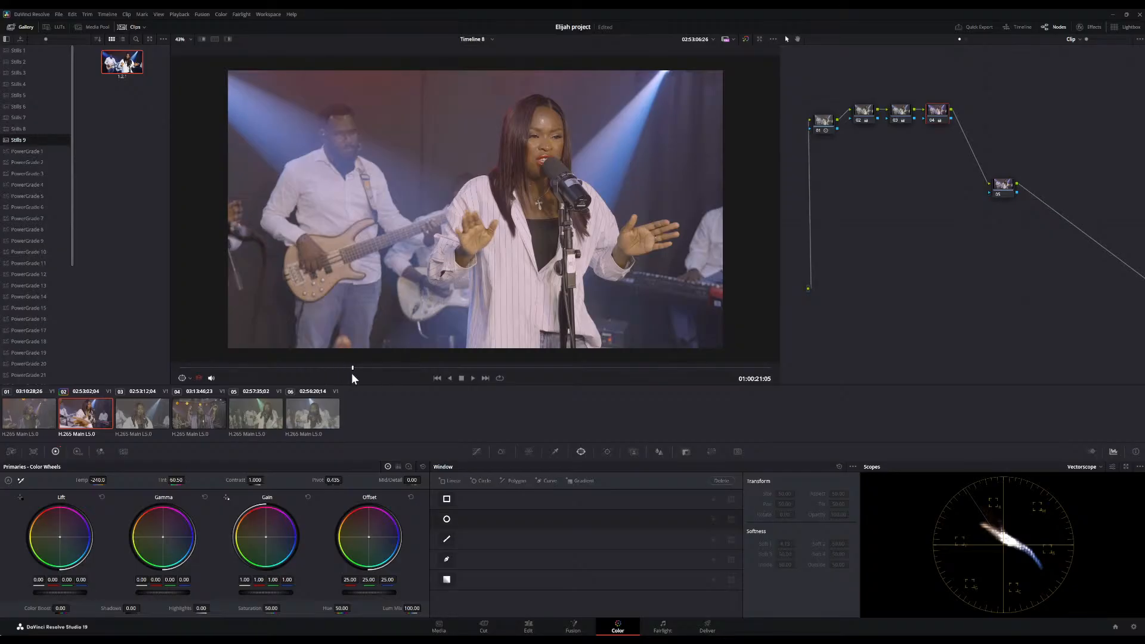
# Play through the clip and compare the graded image with the bypassed original.
pyautogui.moveTo(411, 379); pyautogui.dragTo(352, 408)
pyautogui.press('space')
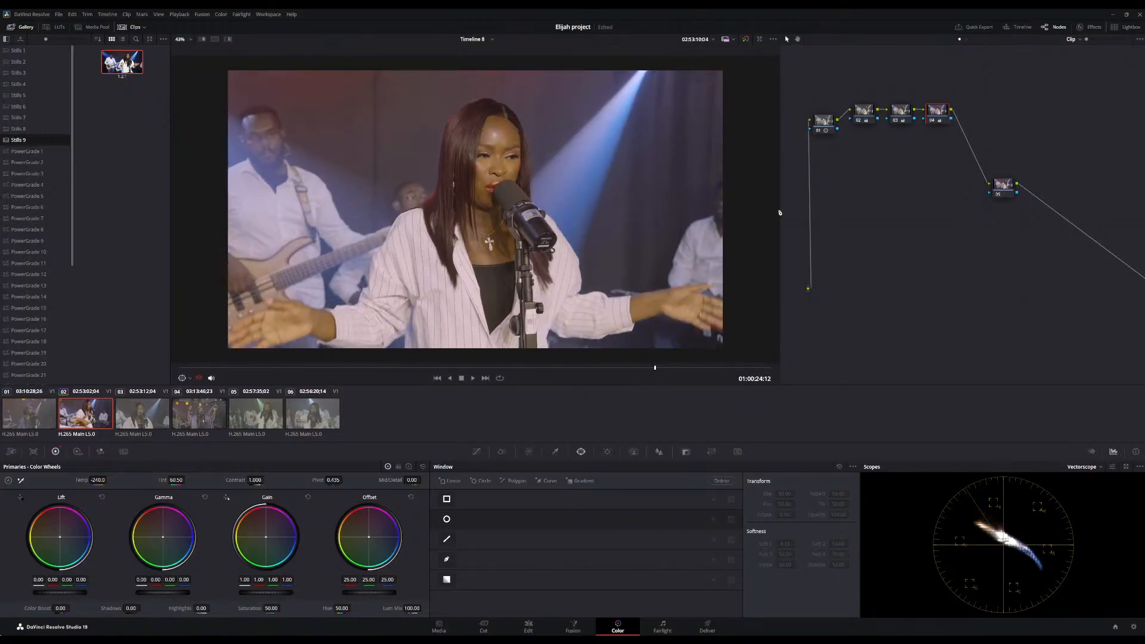
pyautogui.click(746, 38)
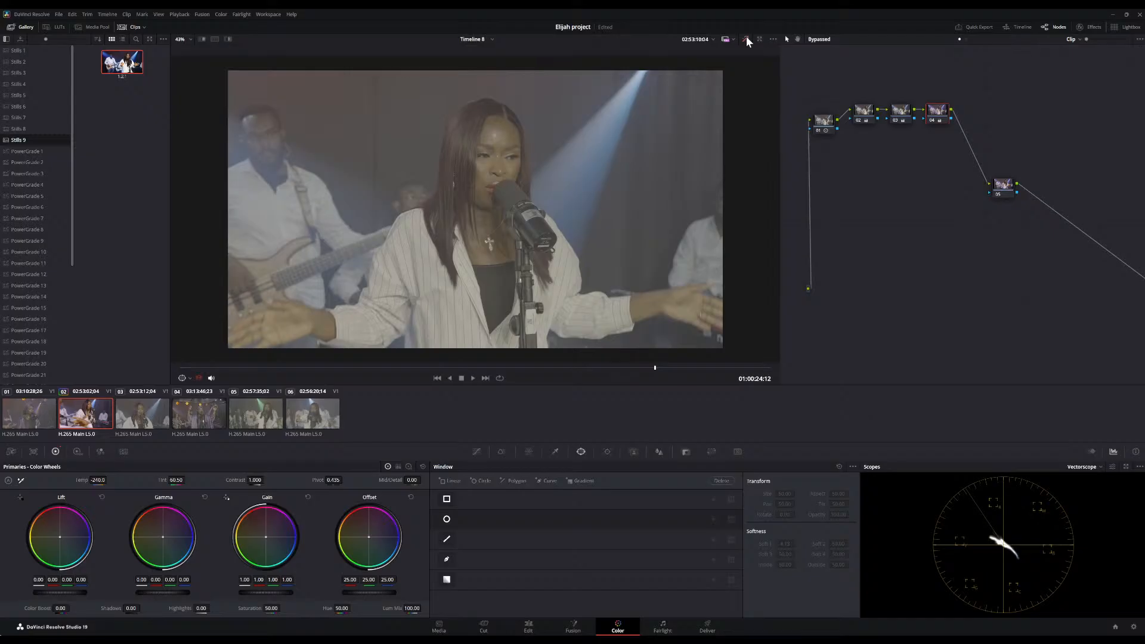
pyautogui.click(746, 39)
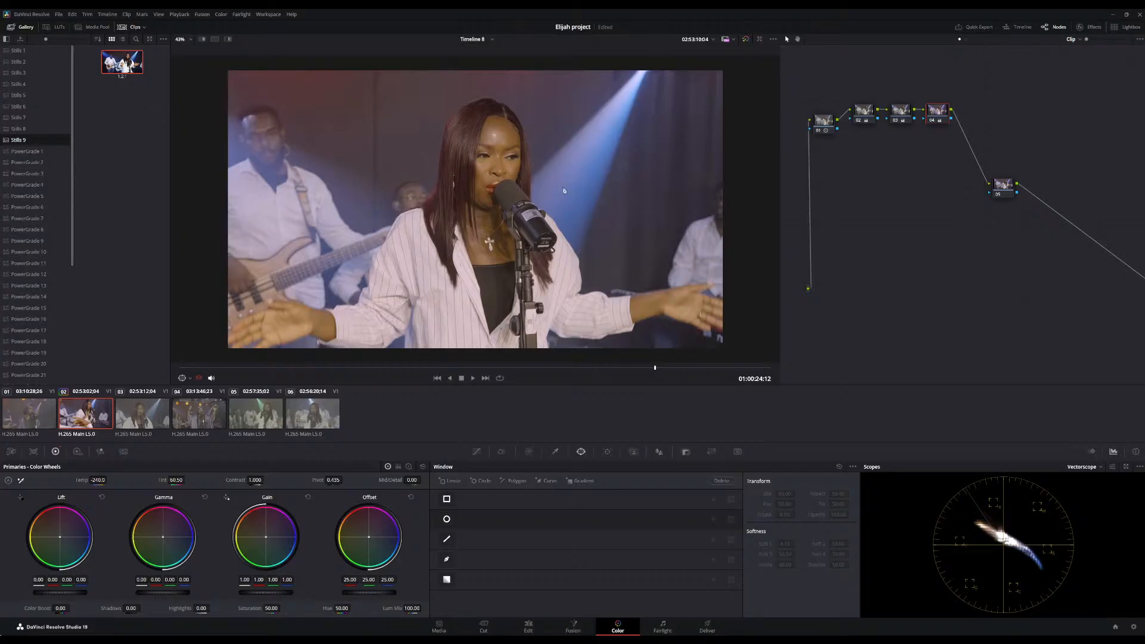
pyautogui.scroll(-2, 564, 191)
pyautogui.moveTo(570, 367); pyautogui.dragTo(511, 368)
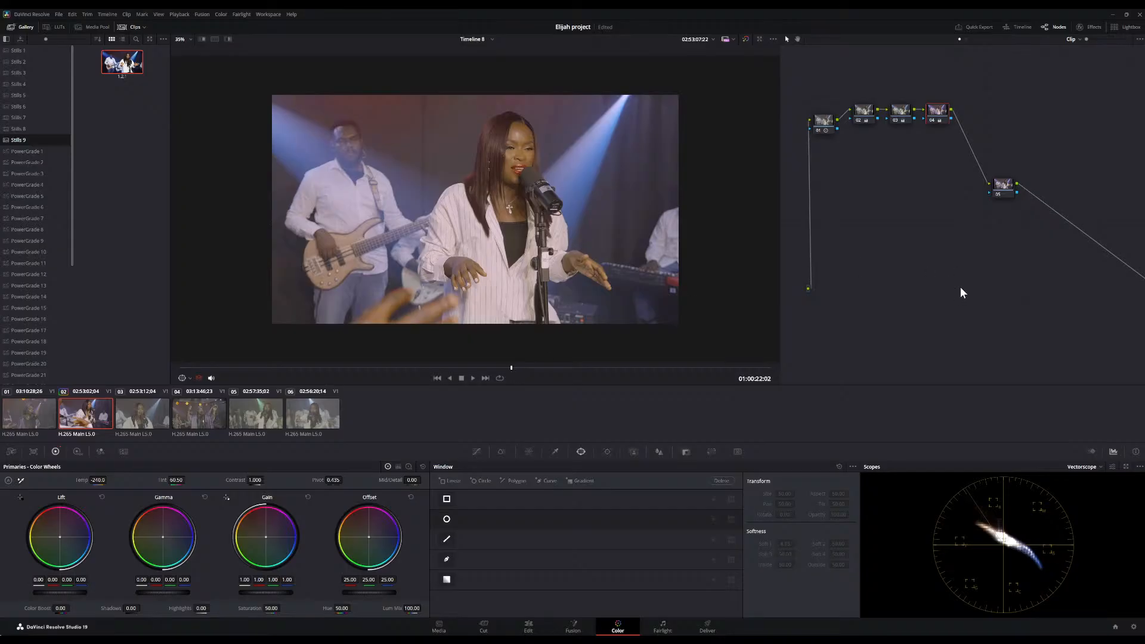
# Reset all grades and nodes, add a serial node after node 01, and space the two nodes apart.
pyautogui.hotkey('ctrl', 'shift', 'Home')
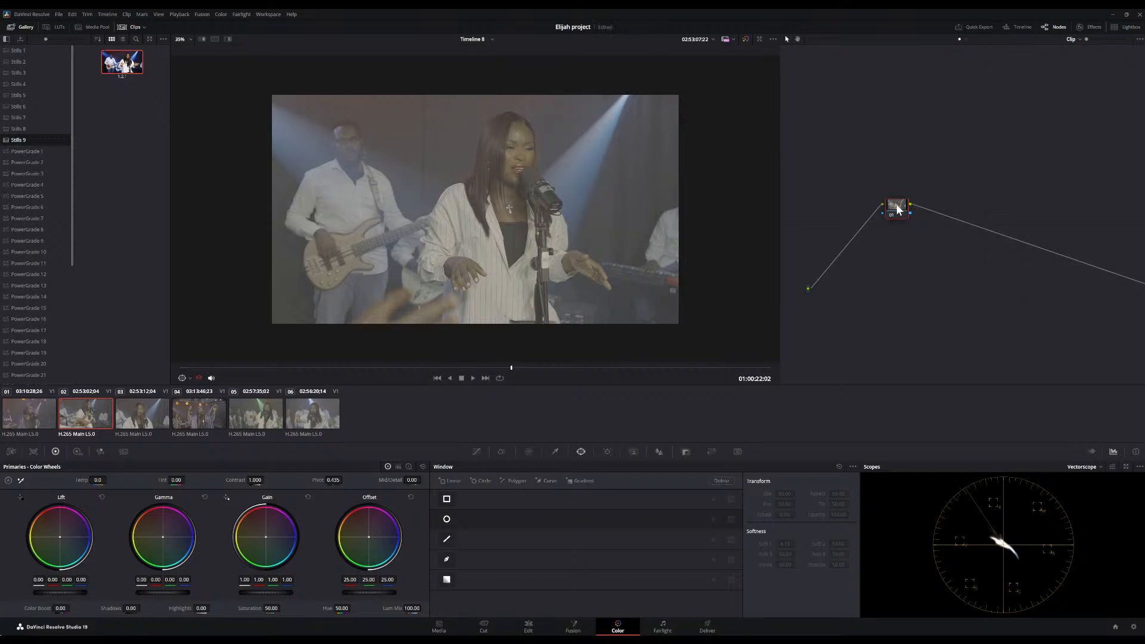
pyautogui.moveTo(898, 209); pyautogui.dragTo(864, 157)
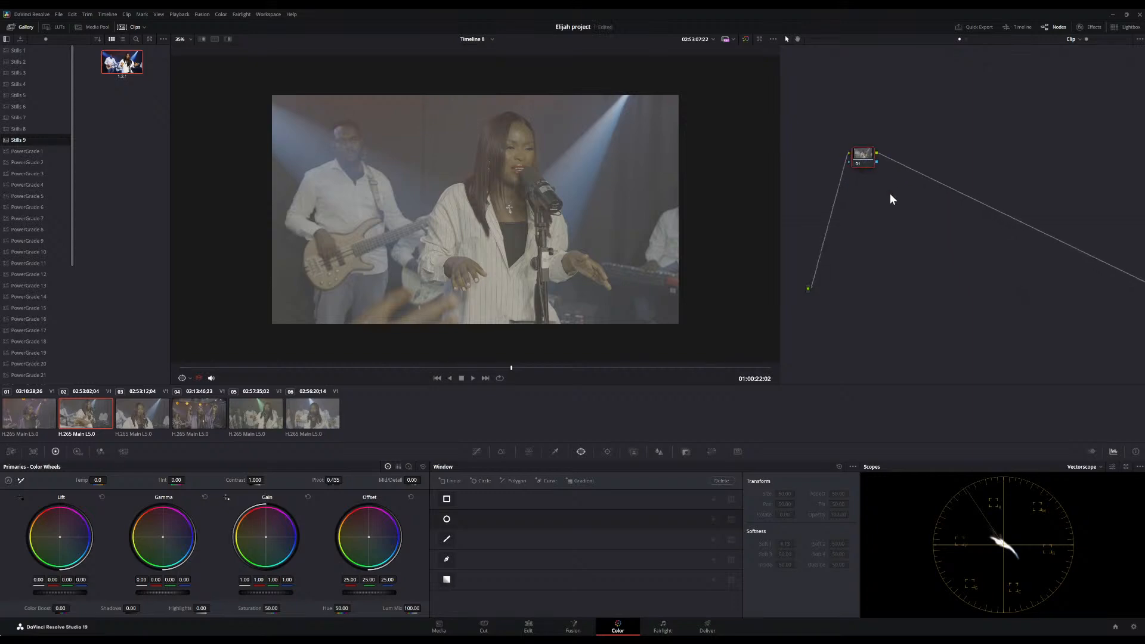
pyautogui.hotkey('alt', 's')
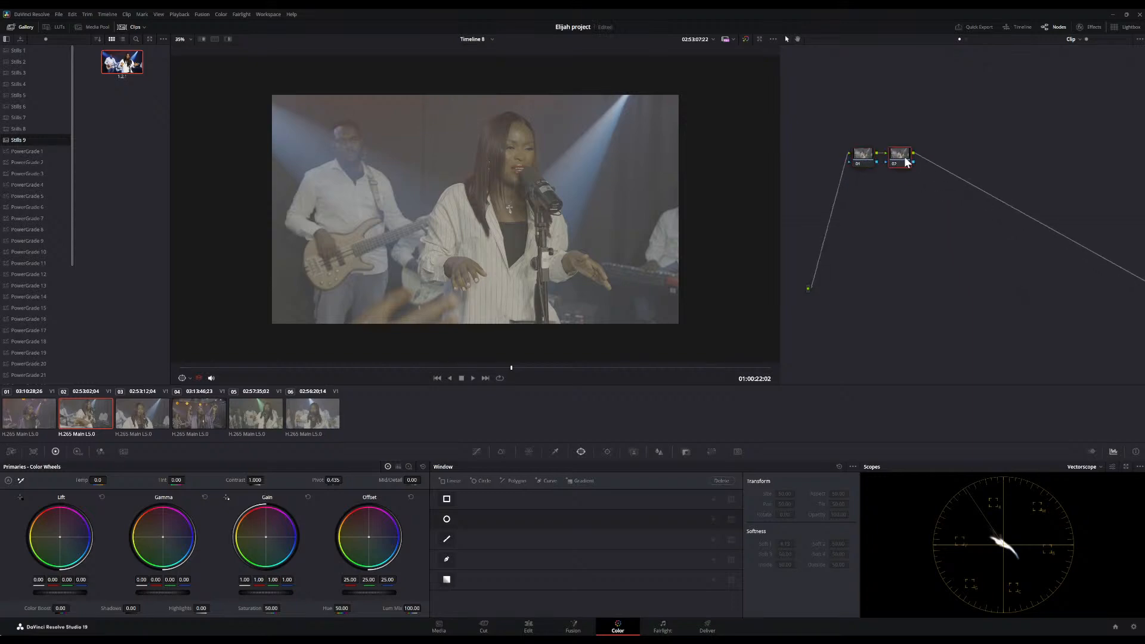
pyautogui.moveTo(909, 163); pyautogui.dragTo(1019, 174)
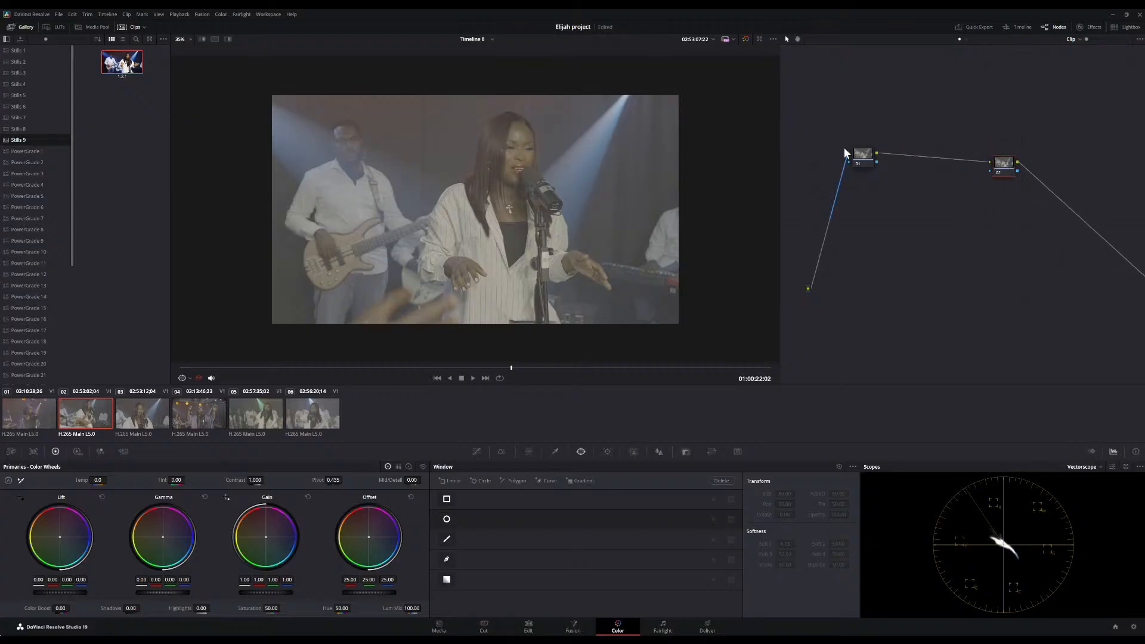
pyautogui.moveTo(862, 161); pyautogui.dragTo(848, 137)
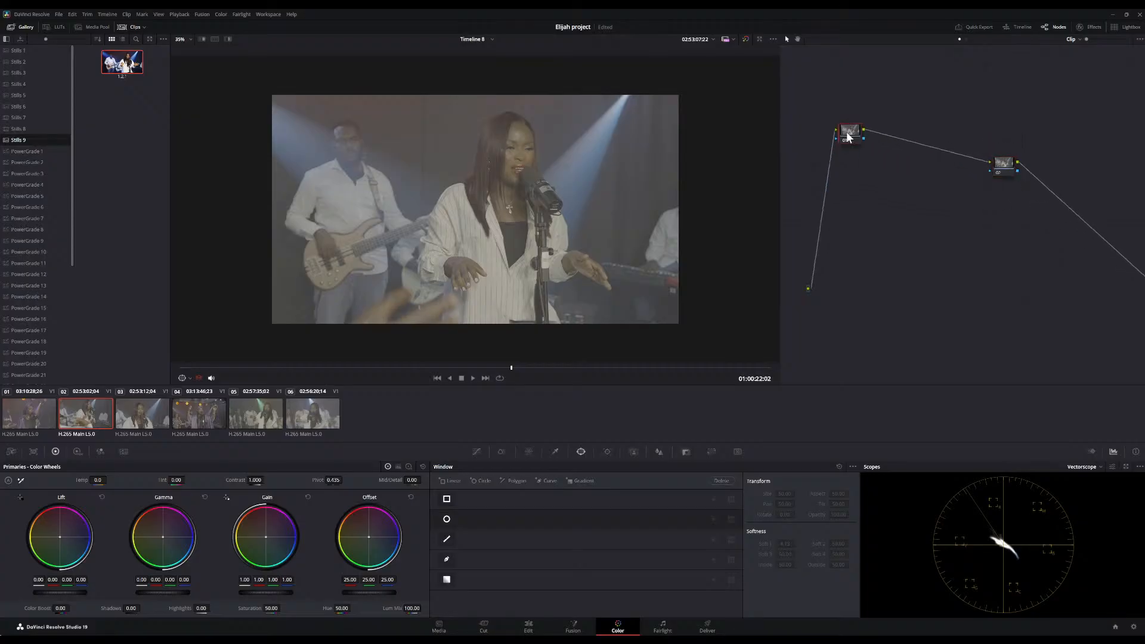
# Show the effects library, try the Color Space Transform effect on node 01 and undo it.
pyautogui.click(1095, 27)
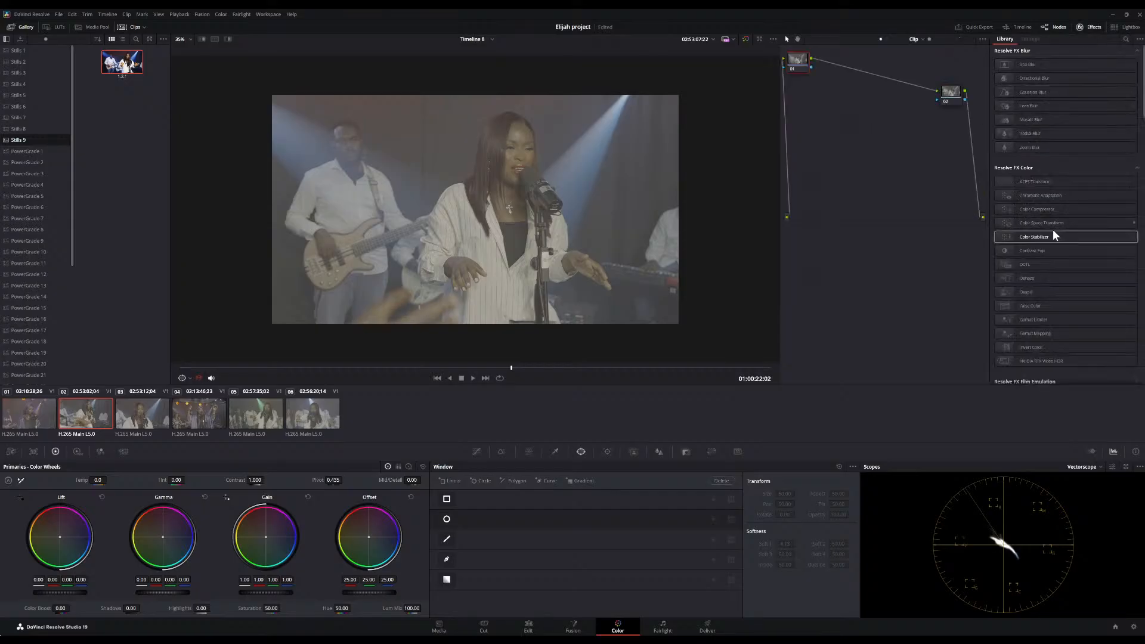
pyautogui.scroll(-2, 1067, 227)
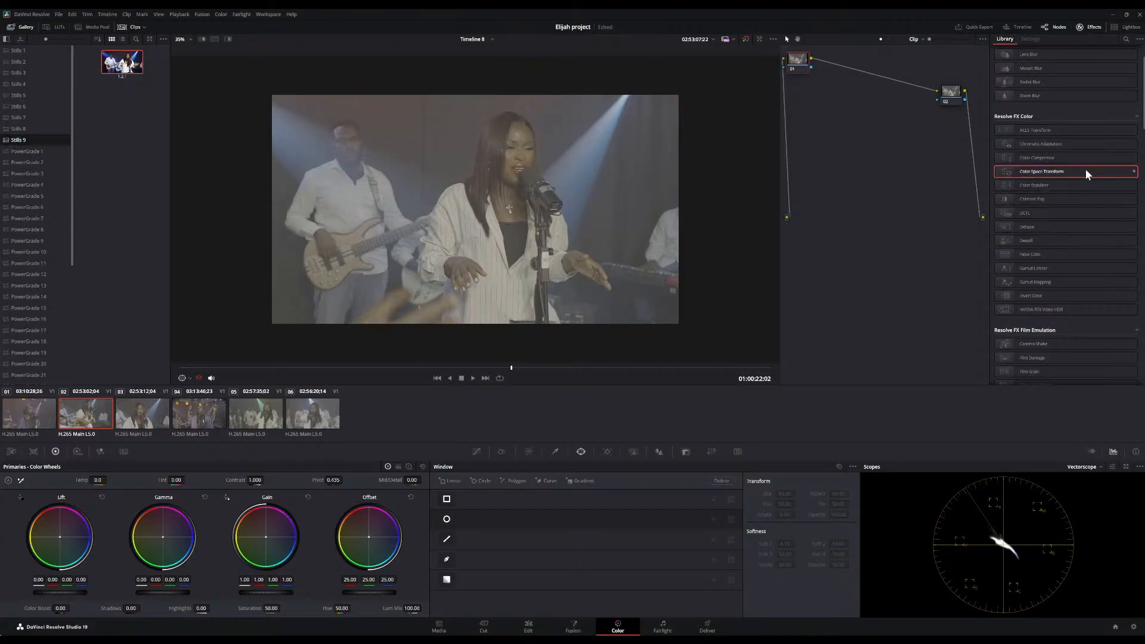
pyautogui.moveTo(1085, 173); pyautogui.dragTo(831, 113)
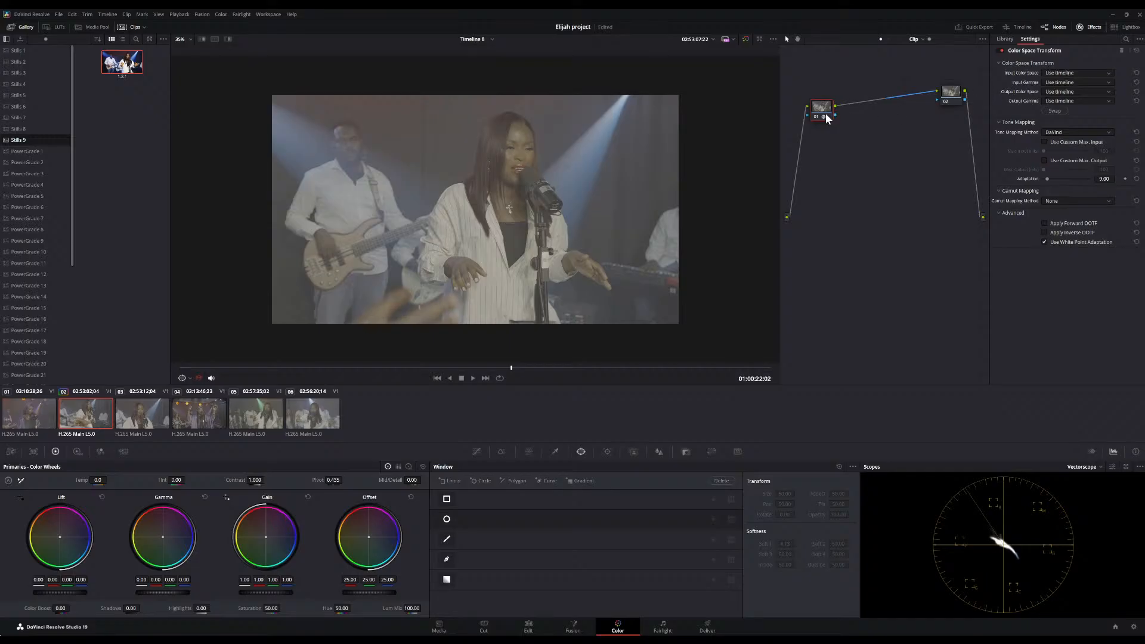
pyautogui.hotkey('ctrl', 'z')
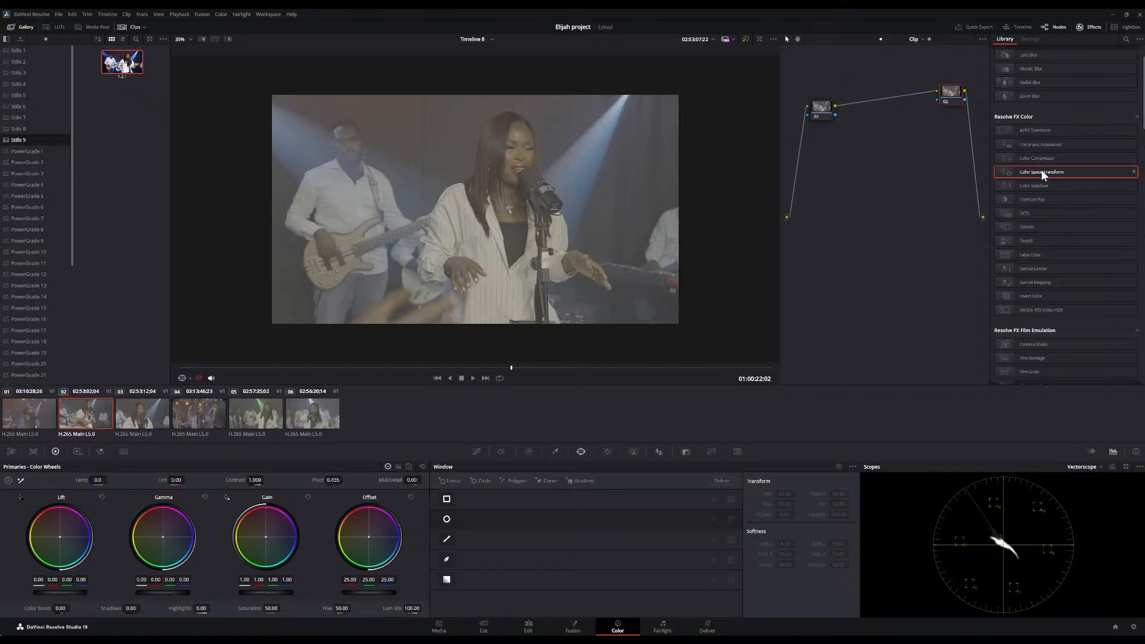
# Apply Color Space Transform to node 02, converting Sony S-Gamut3.Cine and Sony S-Log3 to Rec.709 with Gamma 2.4.
pyautogui.moveTo(963, 97); pyautogui.dragTo(960, 99)
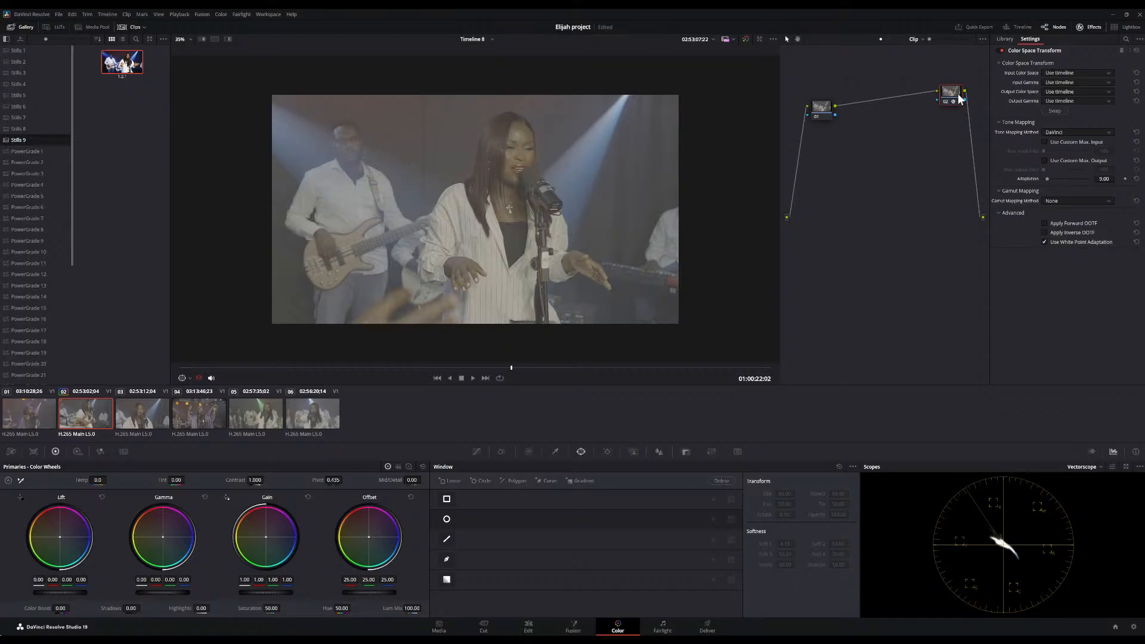
pyautogui.click(1085, 133)
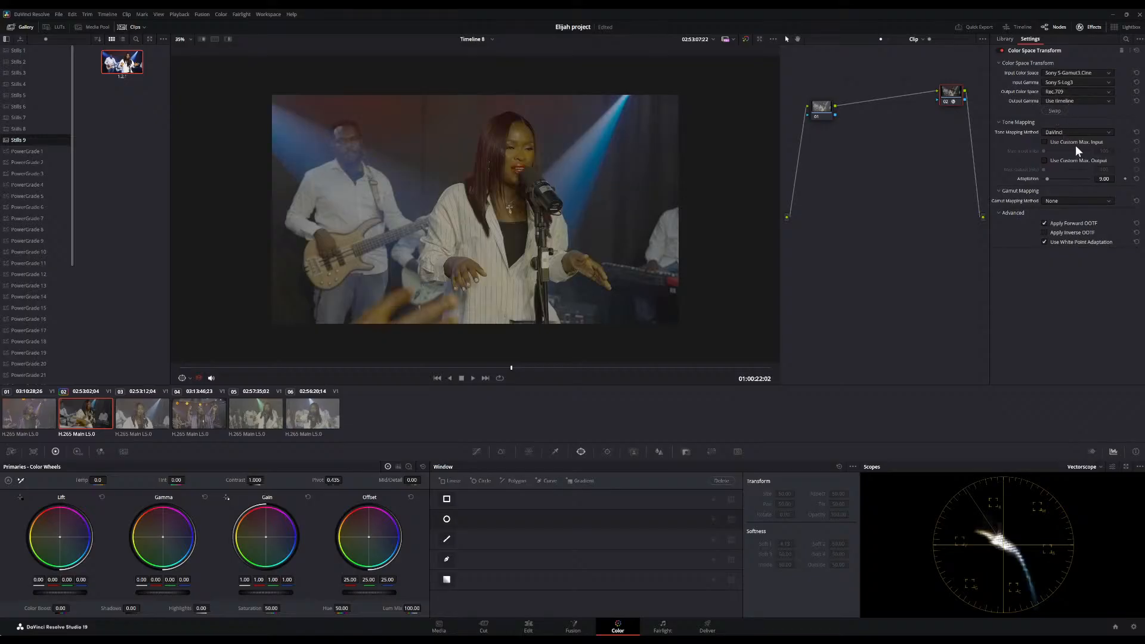
pyautogui.click(1070, 113)
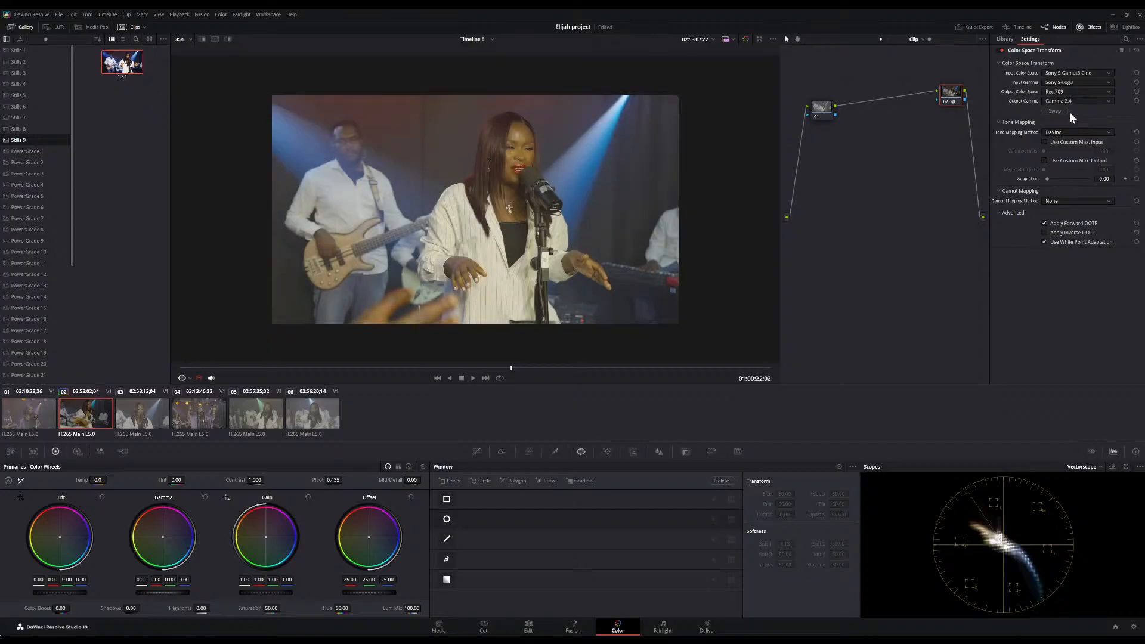
# Inspect the singer's shirt and skin close up and play the clip with the color space conversion.
pyautogui.scroll(-2, 523, 261)
pyautogui.scroll(5, 523, 260)
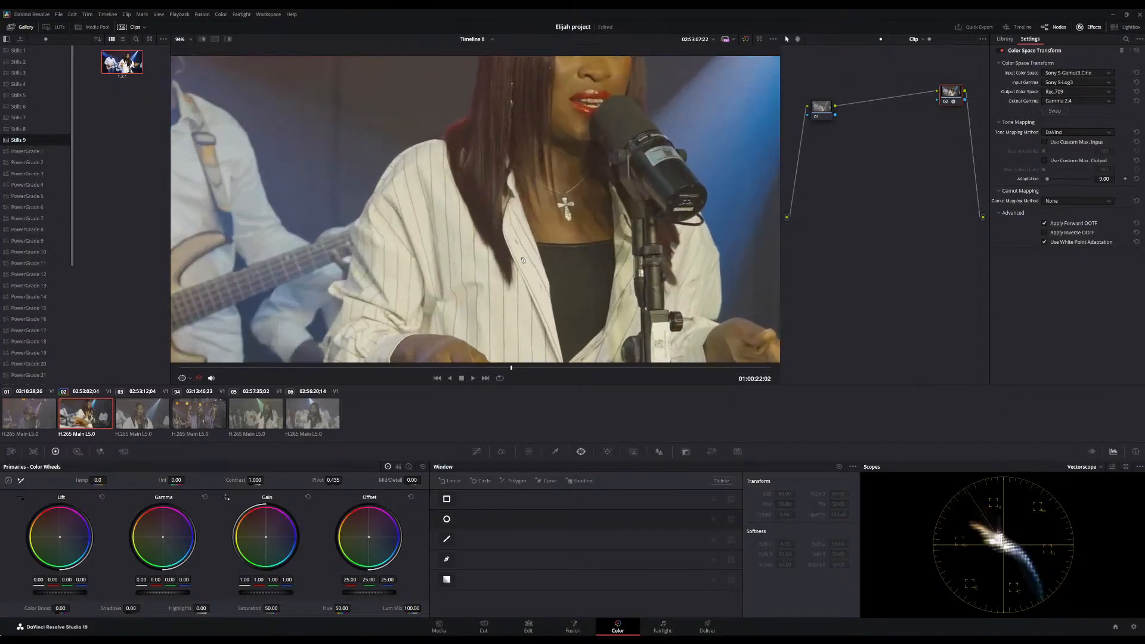
pyautogui.scroll(-4, 523, 261)
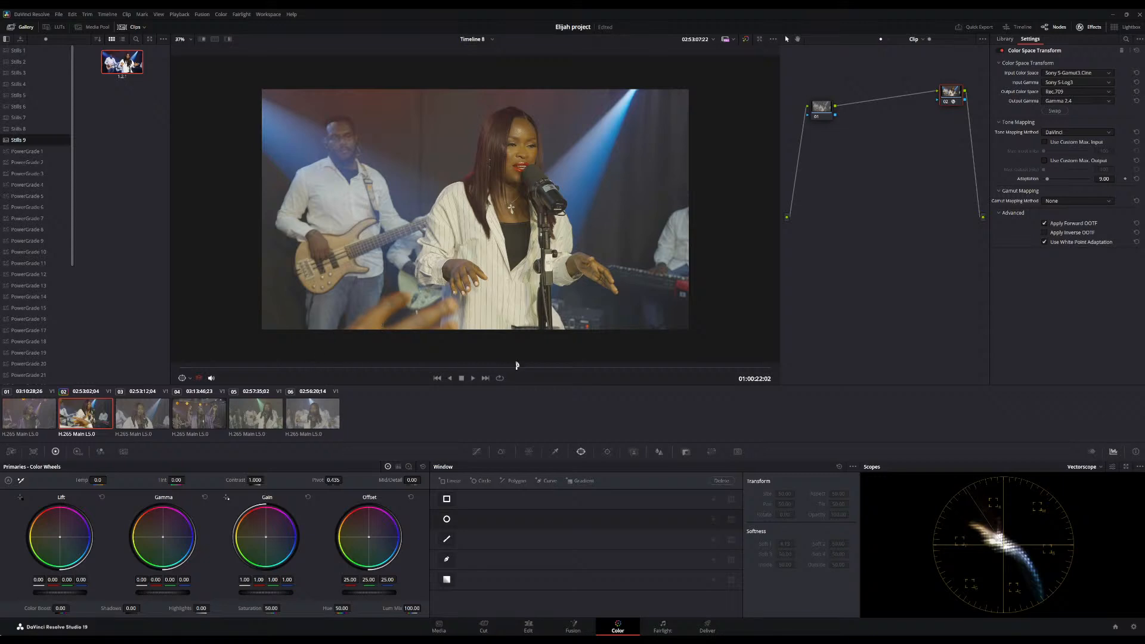
pyautogui.press('space')
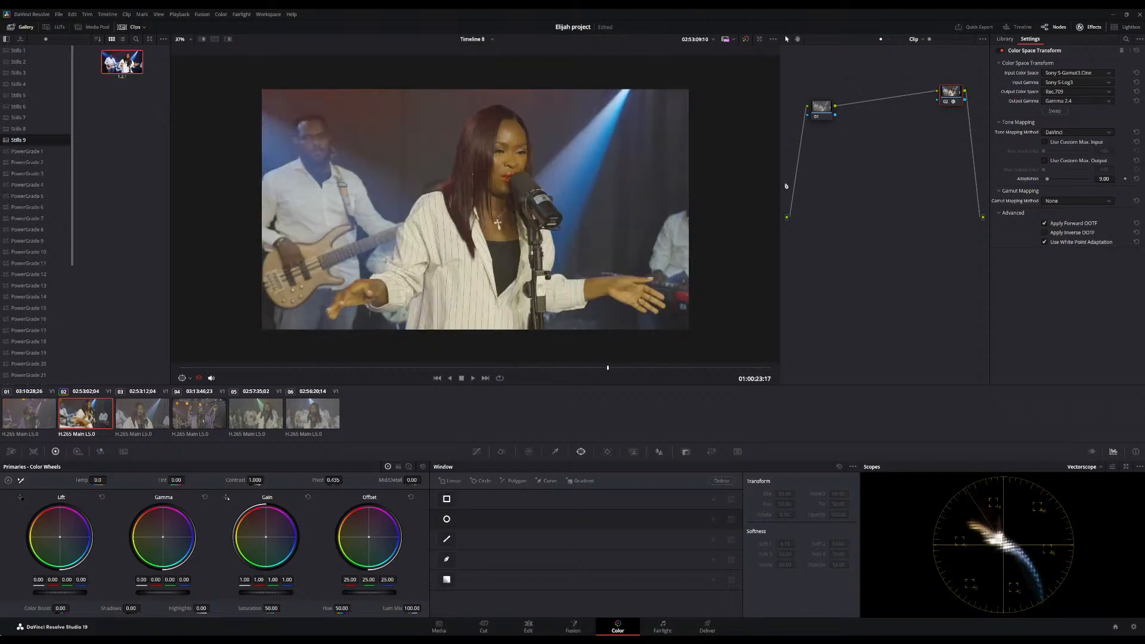
# Toggle node 02 repeatedly to compare the flat footage with the Color Space Transform result.
pyautogui.click(943, 100)
pyautogui.click(943, 100)
pyautogui.click(943, 101)
pyautogui.click(943, 100)
pyautogui.click(943, 100)
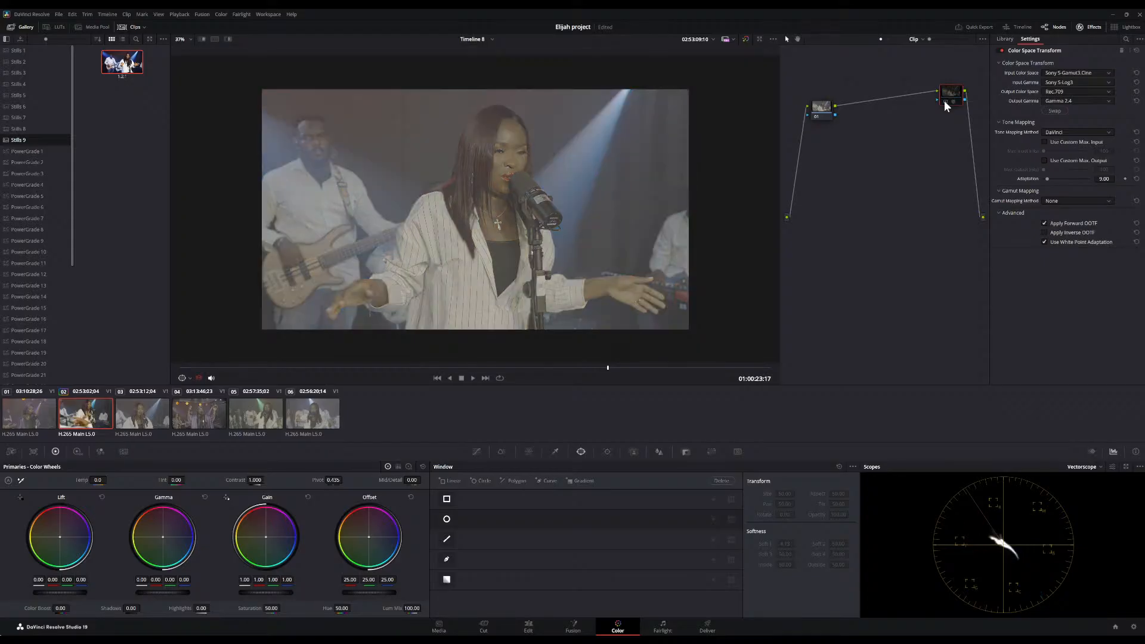
pyautogui.click(943, 100)
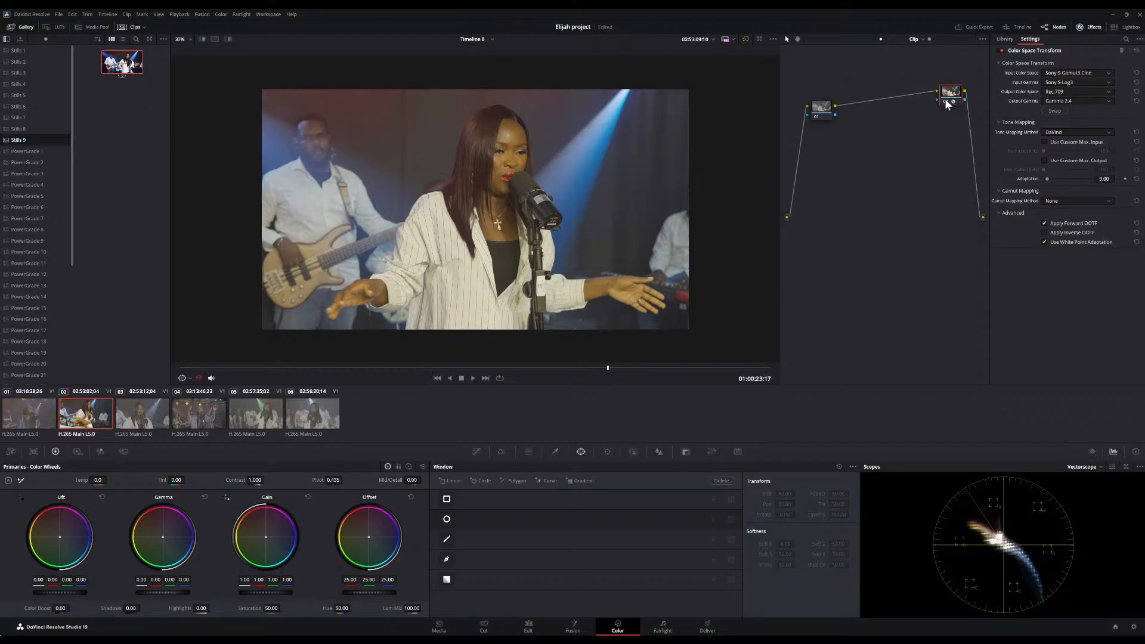
# Disable the Color Space Transform node and insert a serial node after node 01, placed midway between the two.
pyautogui.click(945, 101)
pyautogui.click(824, 111)
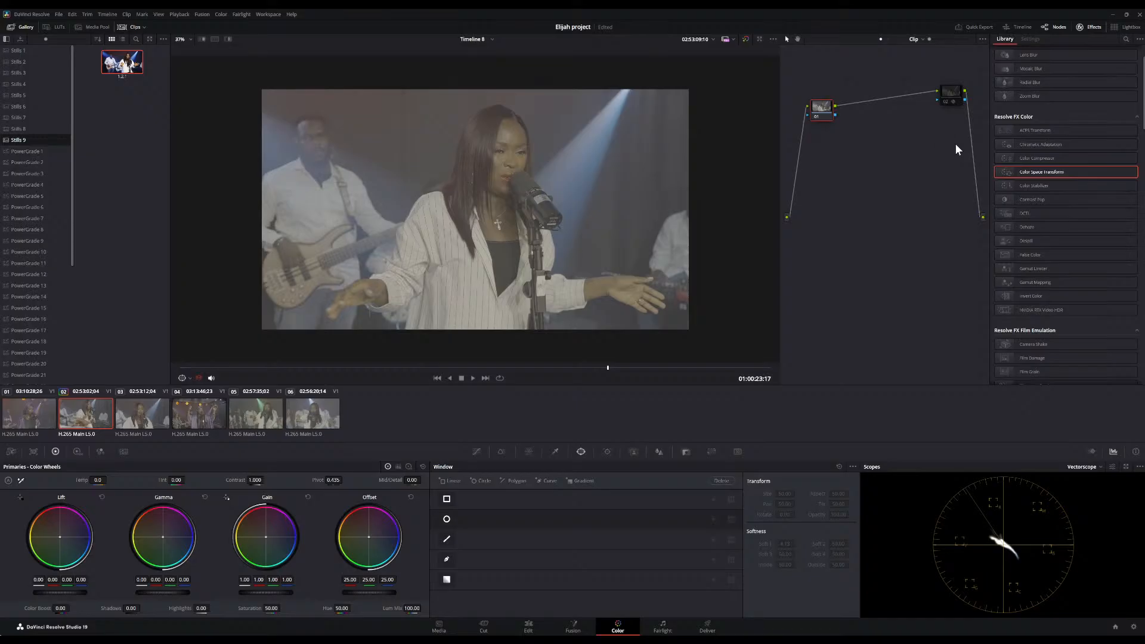
pyautogui.hotkey('alt', 's')
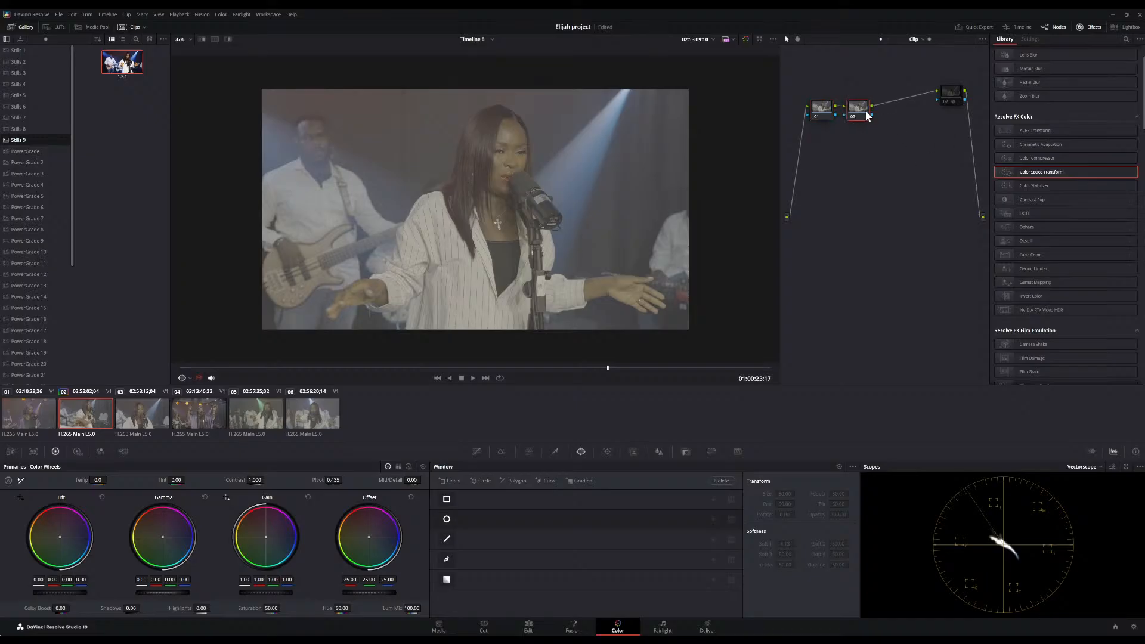
pyautogui.moveTo(868, 116); pyautogui.dragTo(886, 121)
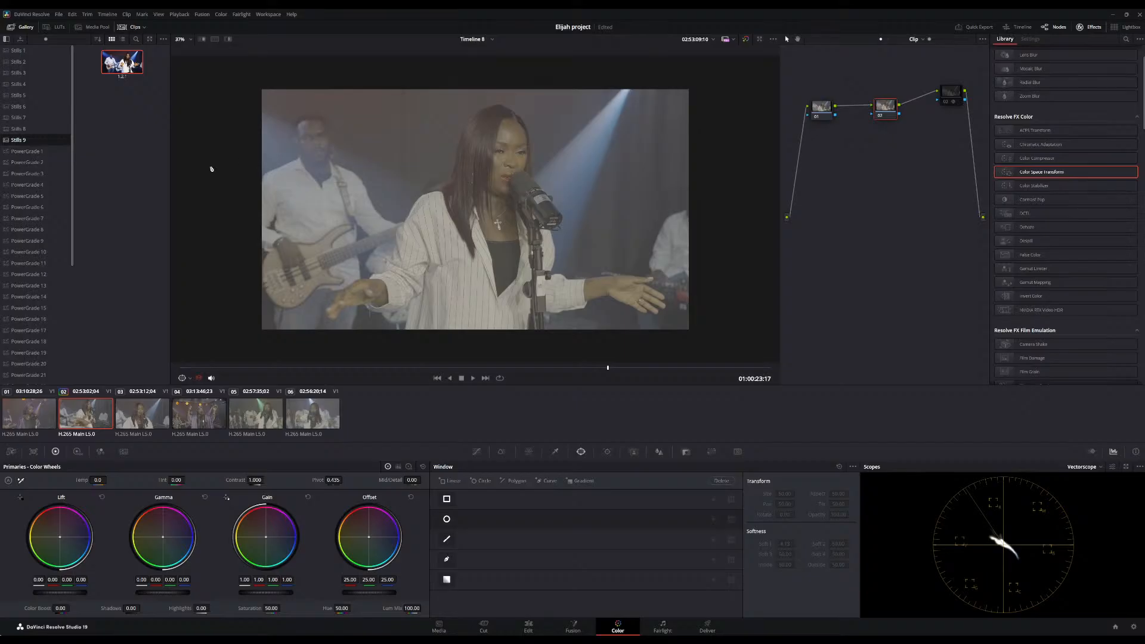
# Save the project, apply the fourth LUT from the Sony folder to the new node, and check the singer close up.
pyautogui.hotkey('ctrl', 's')
pyautogui.click(57, 28)
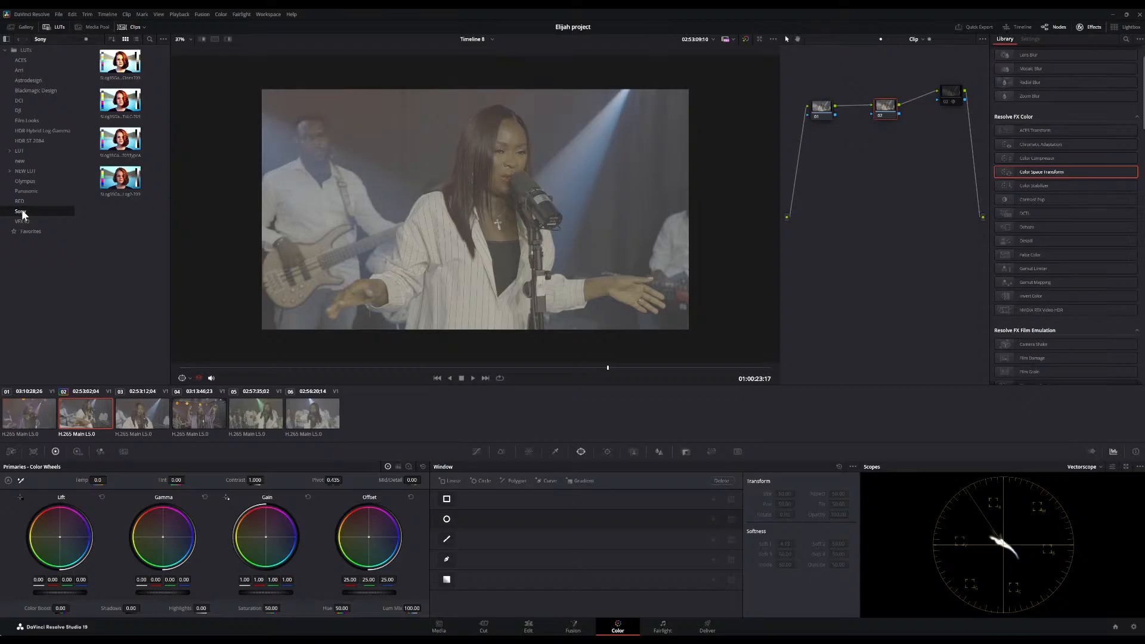
pyautogui.moveTo(116, 187); pyautogui.dragTo(544, 180)
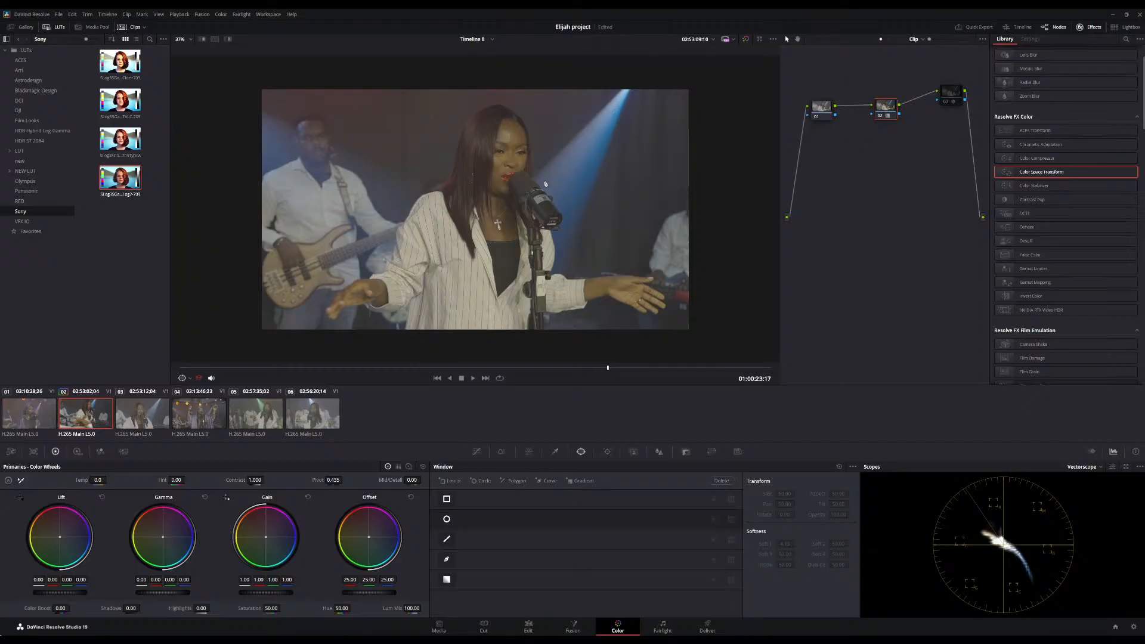
pyautogui.scroll(4, 529, 186)
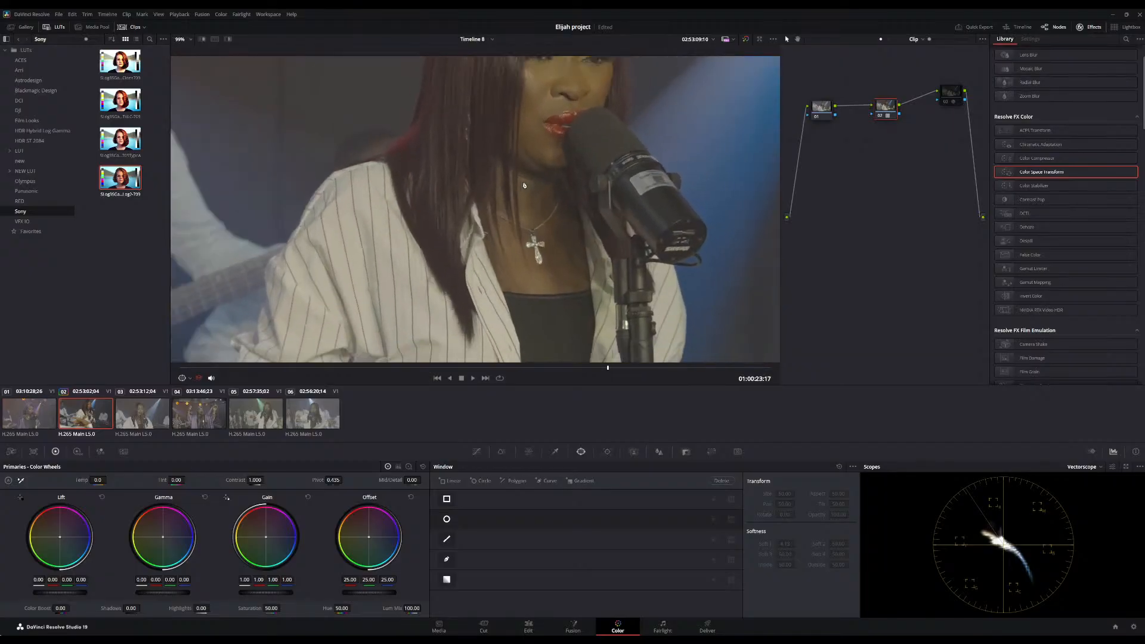
# Scrub through the clip at full-frame view to review the look of the fourth Sony LUT.
pyautogui.scroll(-3, 525, 186)
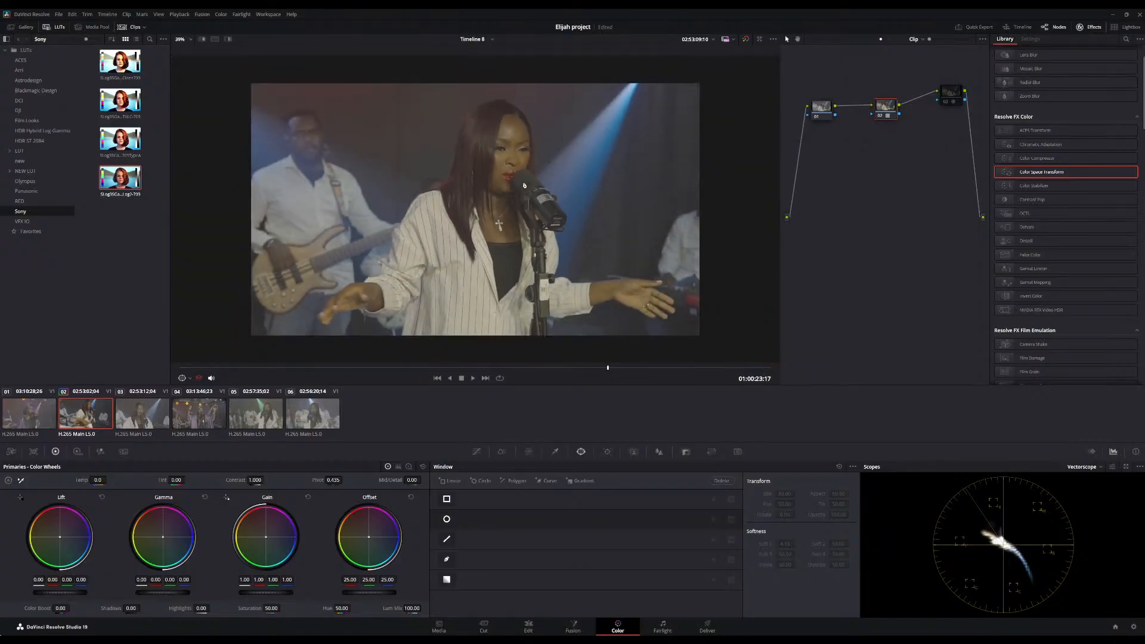
pyautogui.click(417, 367)
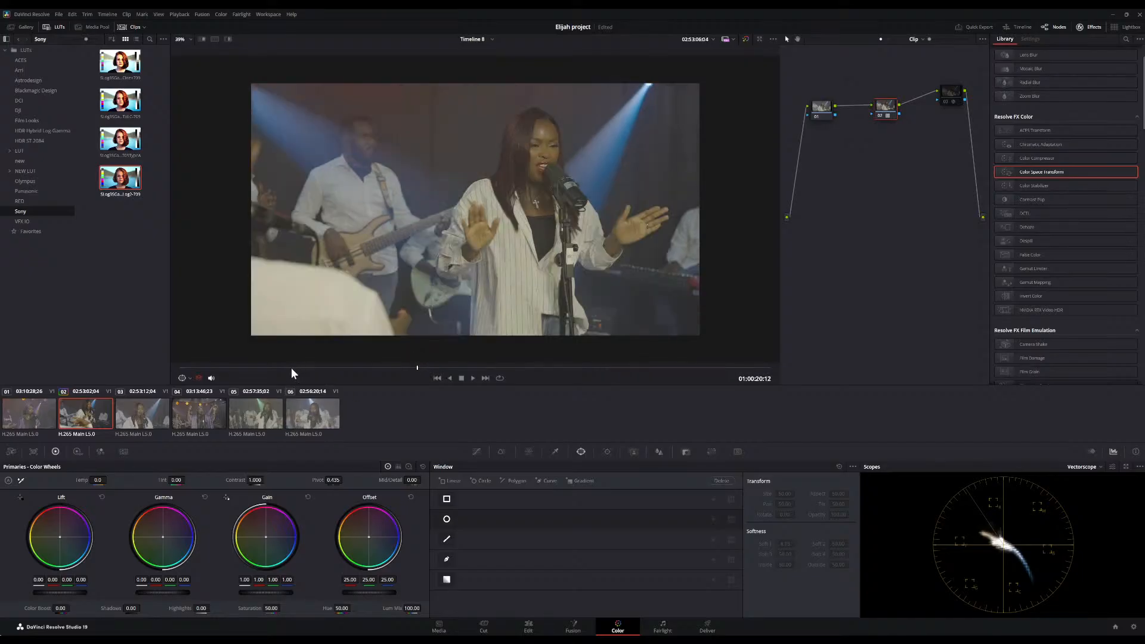
pyautogui.moveTo(293, 367); pyautogui.dragTo(589, 354)
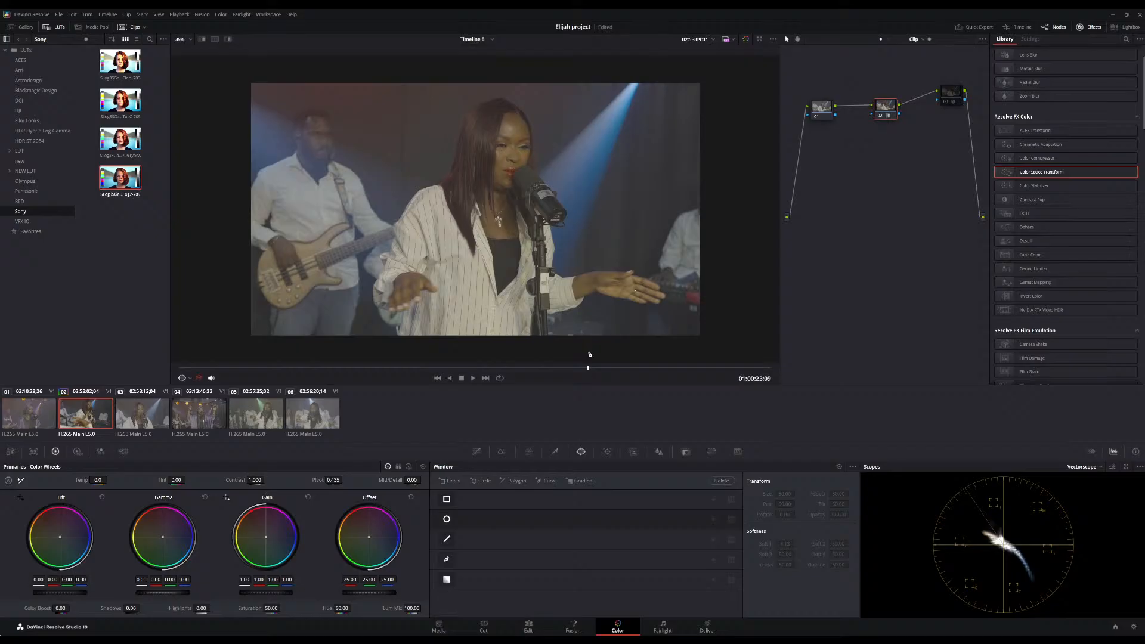
# Try the third Sony LUT on the middle node, scrub through the clip, and undo the LUT.
pyautogui.click(124, 143)
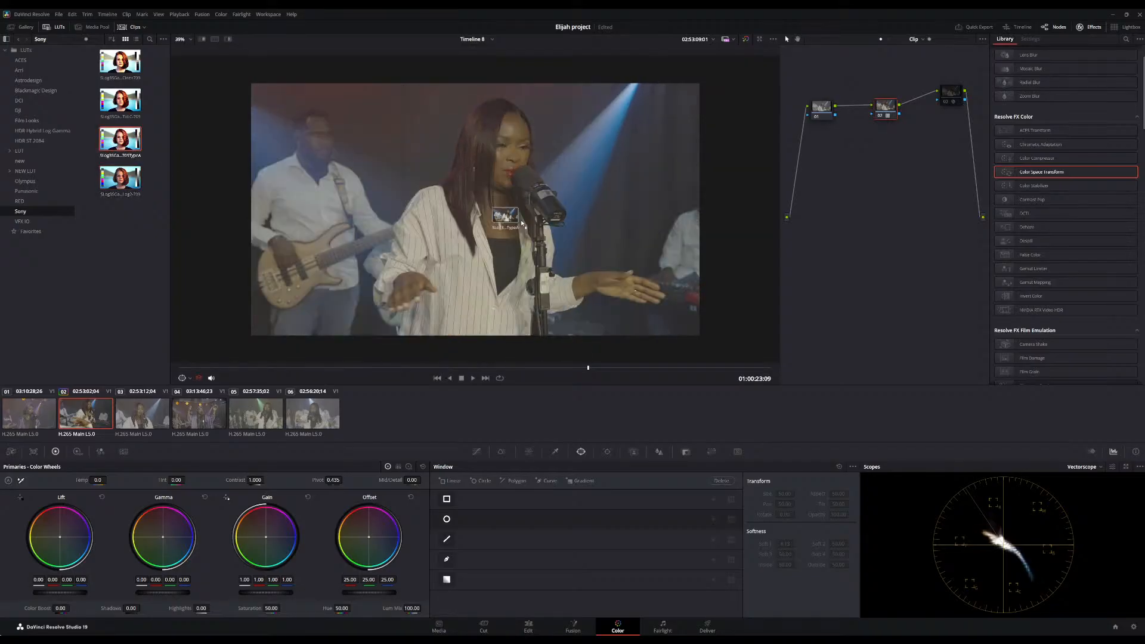
pyautogui.moveTo(322, 365); pyautogui.dragTo(589, 378)
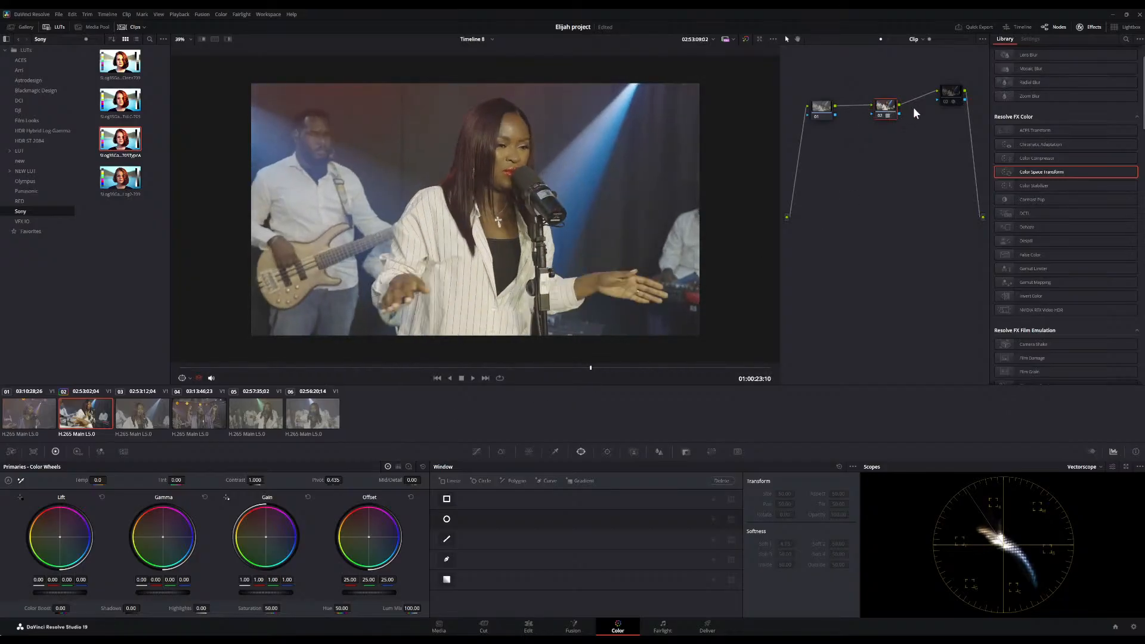
pyautogui.hotkey('ctrl', 'z')
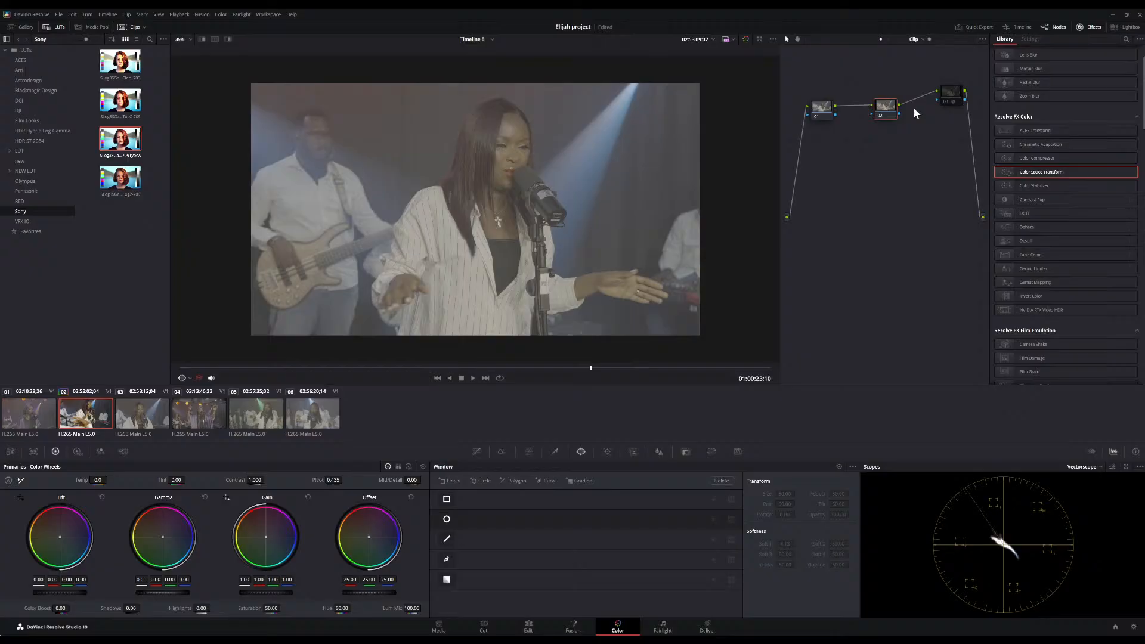
# Check the Color Space Transform look briefly, disable that node again, and apply the third Sony LUT to node 02.
pyautogui.click(949, 96)
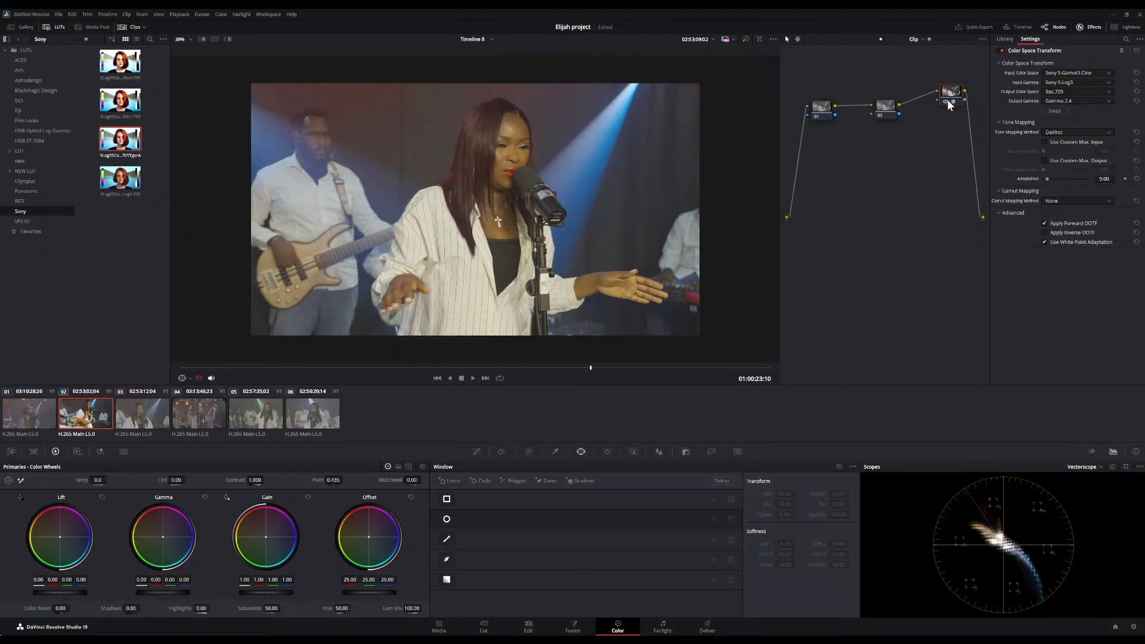
pyautogui.click(949, 102)
pyautogui.click(880, 106)
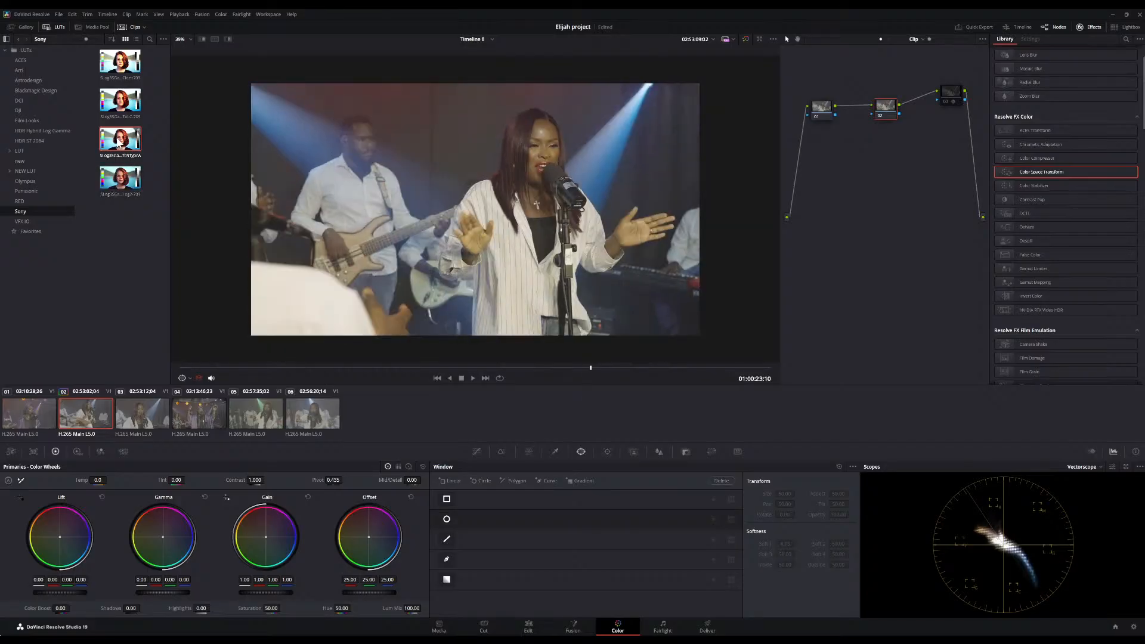
pyautogui.moveTo(118, 144); pyautogui.dragTo(885, 121)
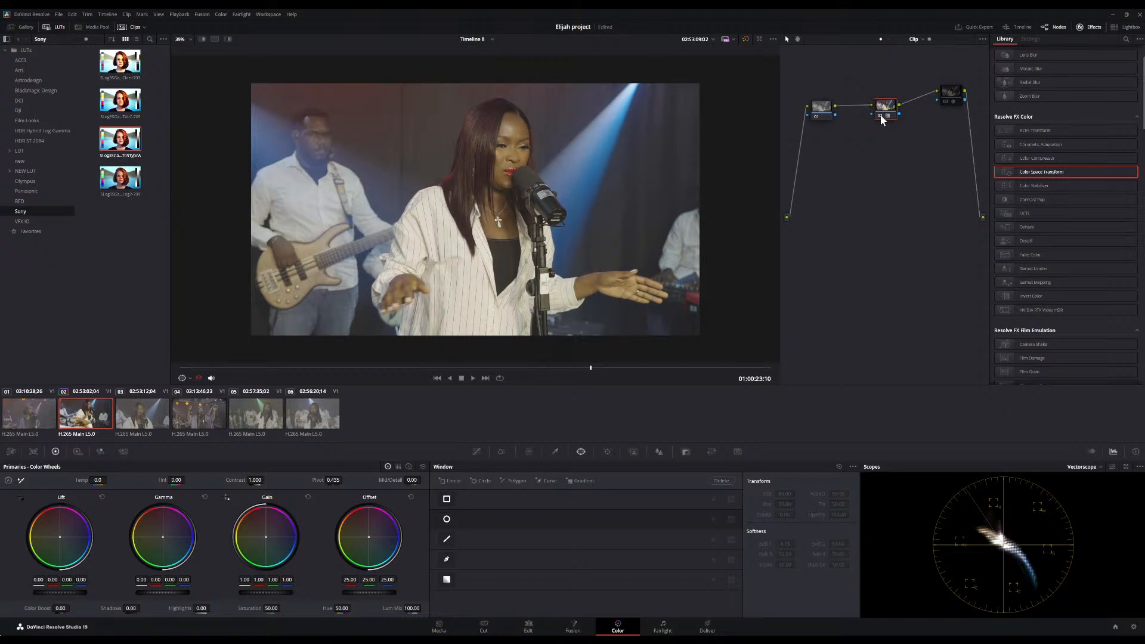
# Toggle the LUT node and the Color Space Transform node in turn to compare both conversions with the flat footage.
pyautogui.click(880, 115)
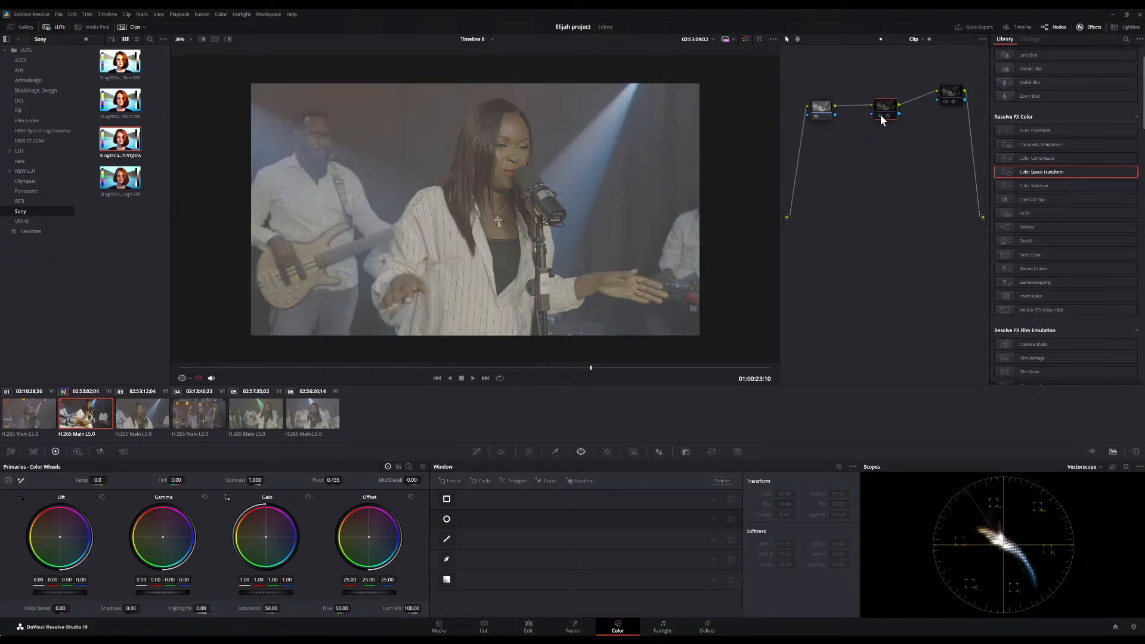
pyautogui.click(949, 102)
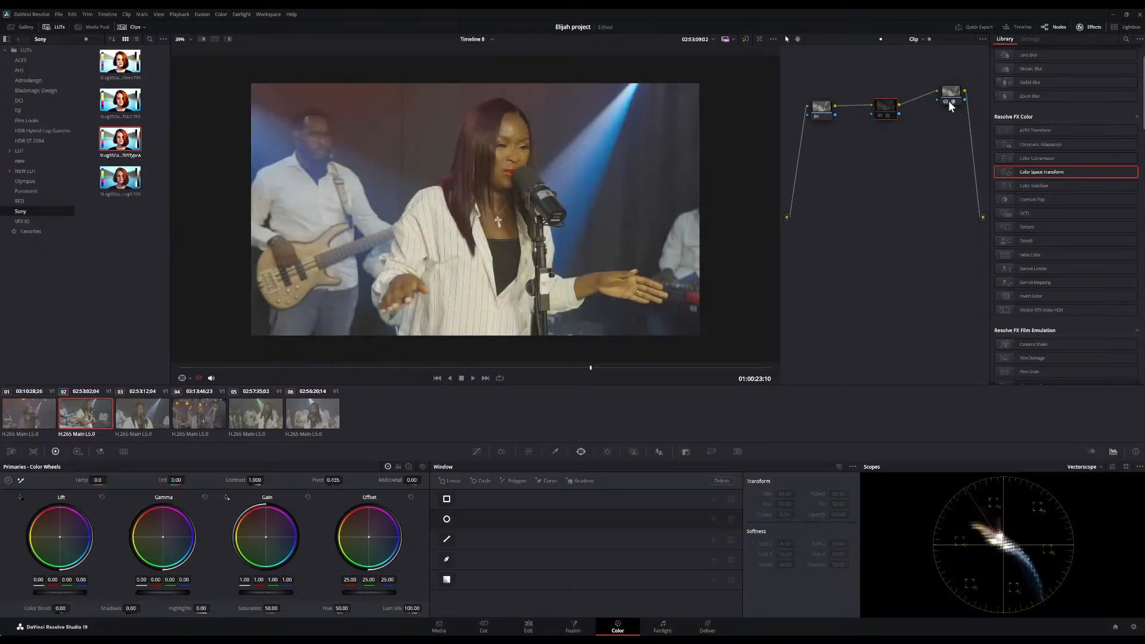
pyautogui.click(949, 101)
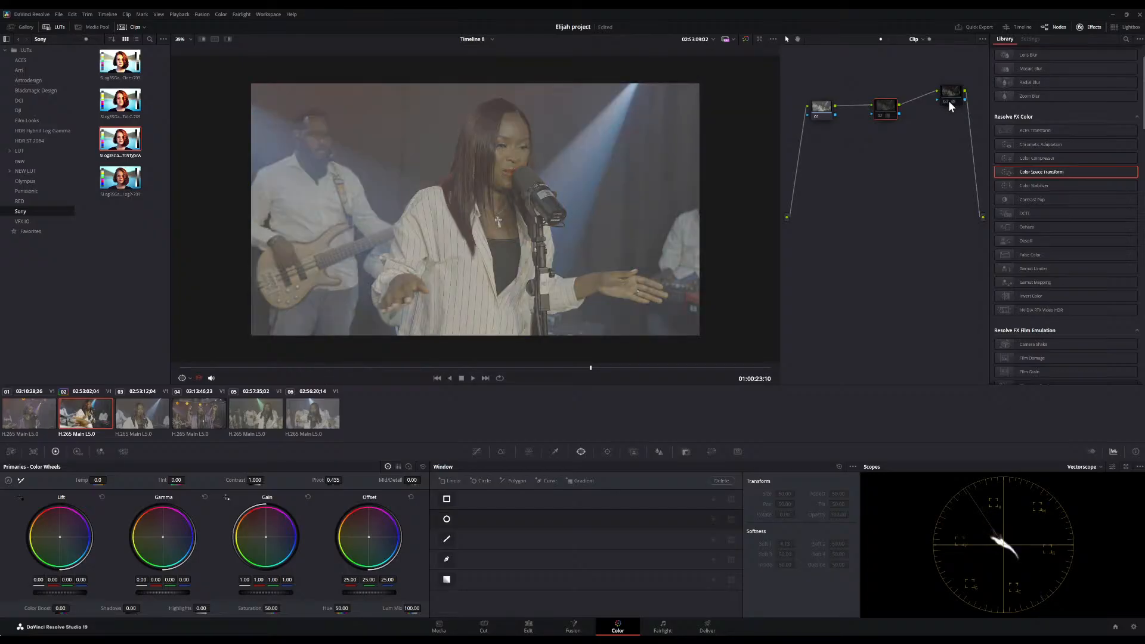
pyautogui.click(881, 116)
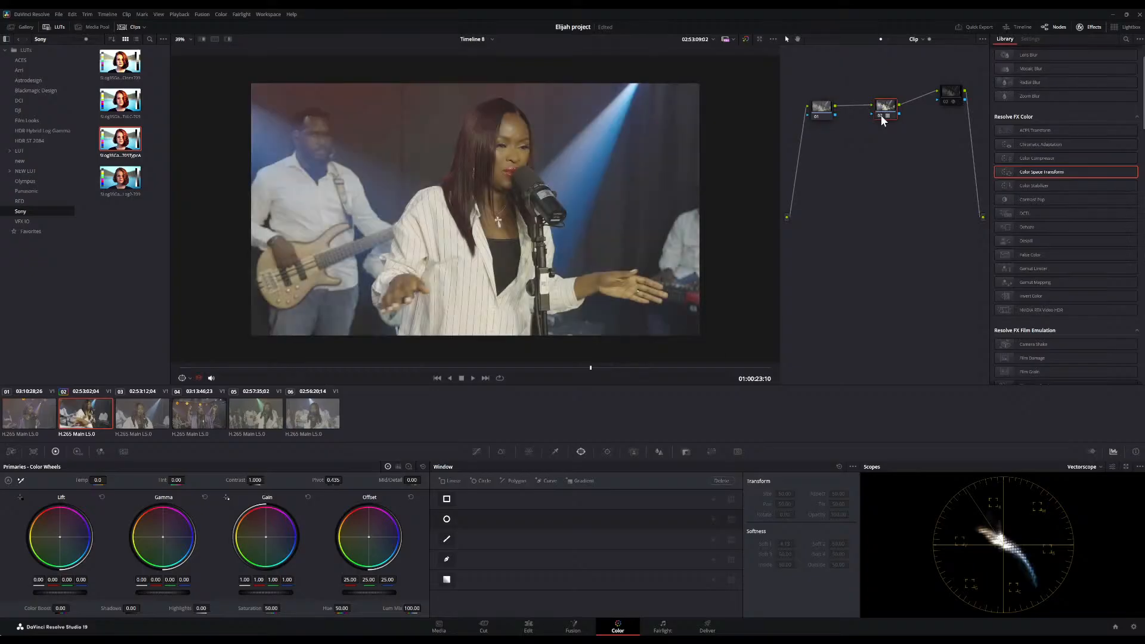
pyautogui.click(881, 115)
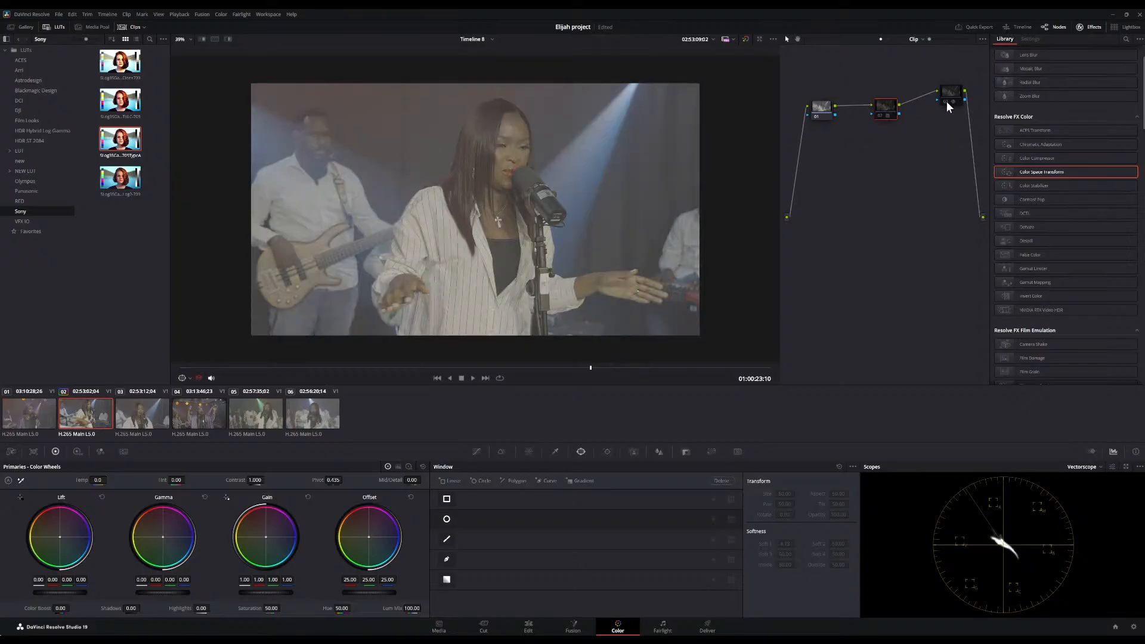
pyautogui.click(947, 102)
pyautogui.scroll(-5, 628, 194)
pyautogui.scroll(4, 628, 194)
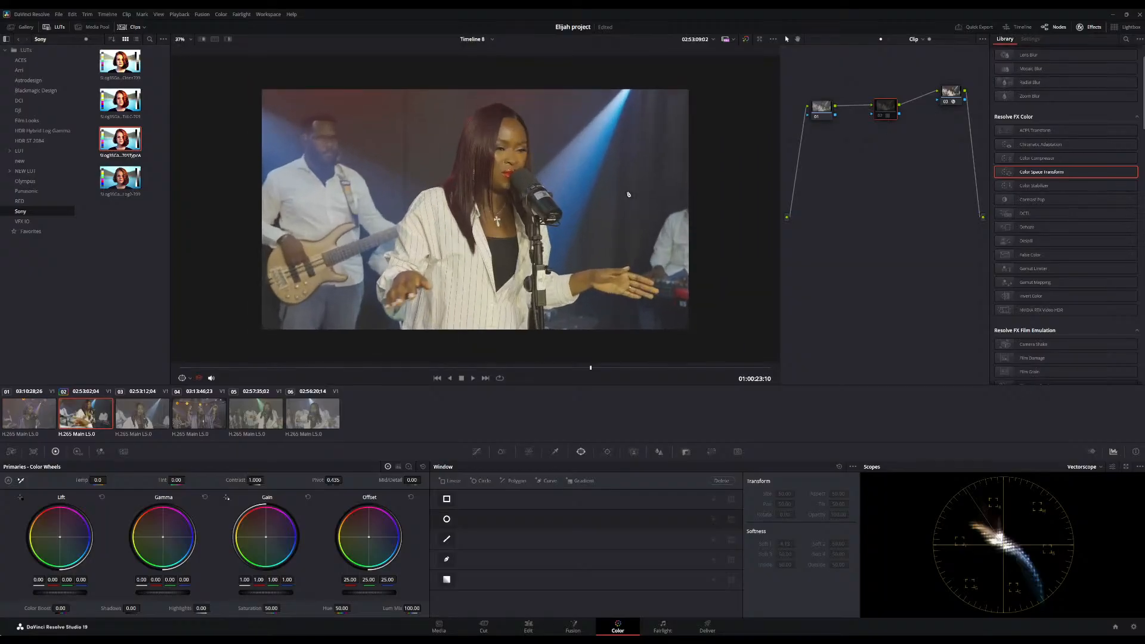
pyautogui.click(946, 102)
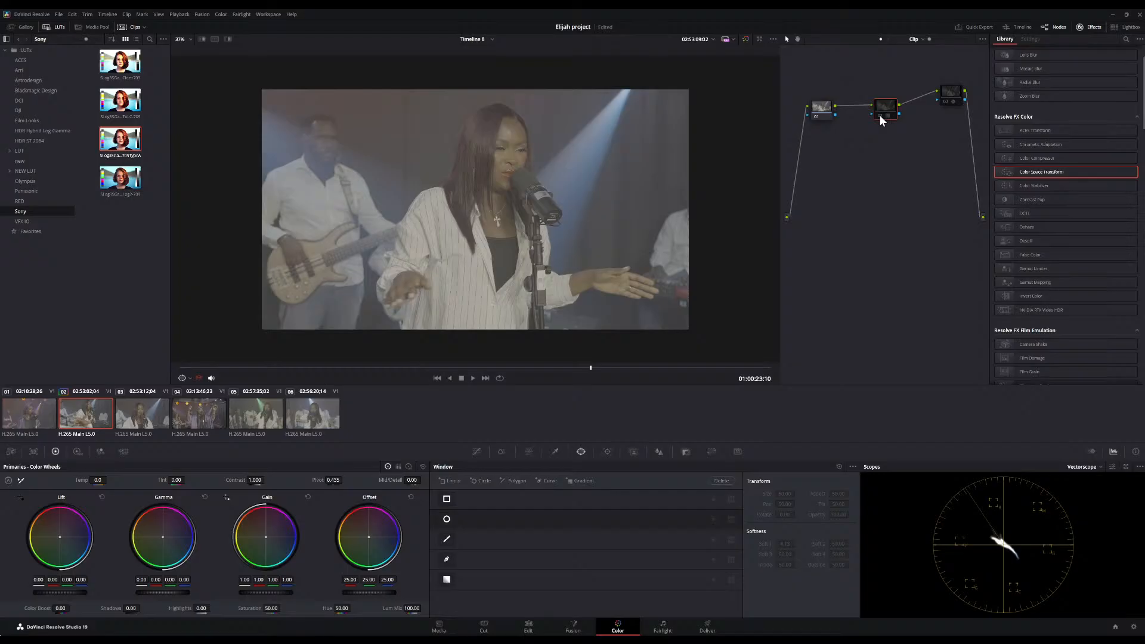
pyautogui.click(880, 116)
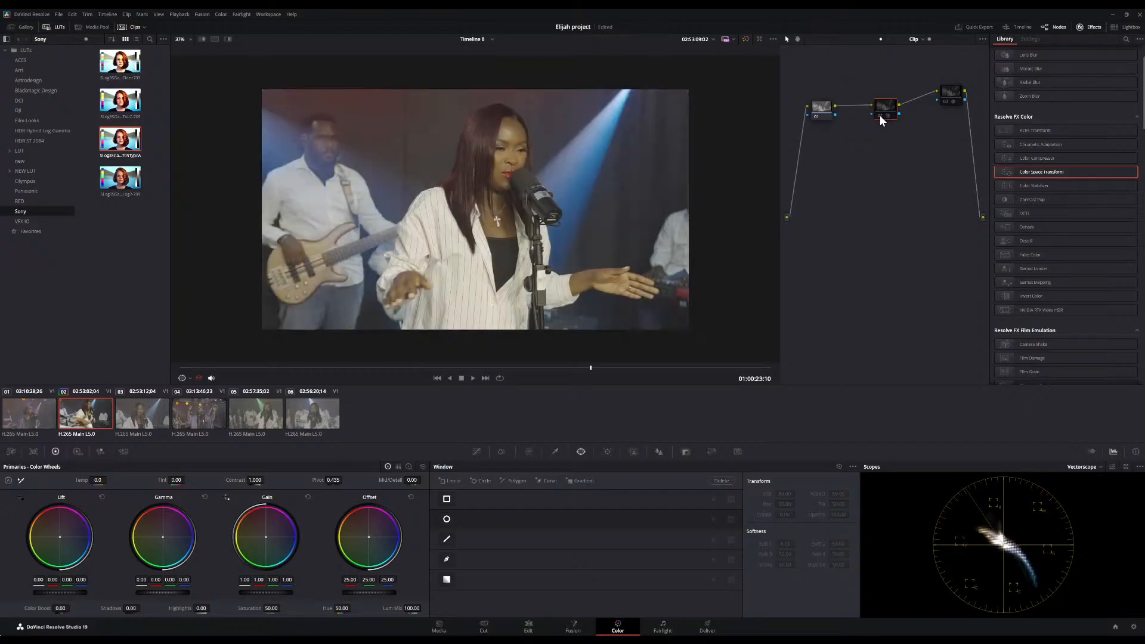
pyautogui.click(880, 115)
pyautogui.click(880, 115)
# Undo the LUT on node 02 and enable the Color Space Transform node.
pyautogui.hotkey('ctrl', 'z')
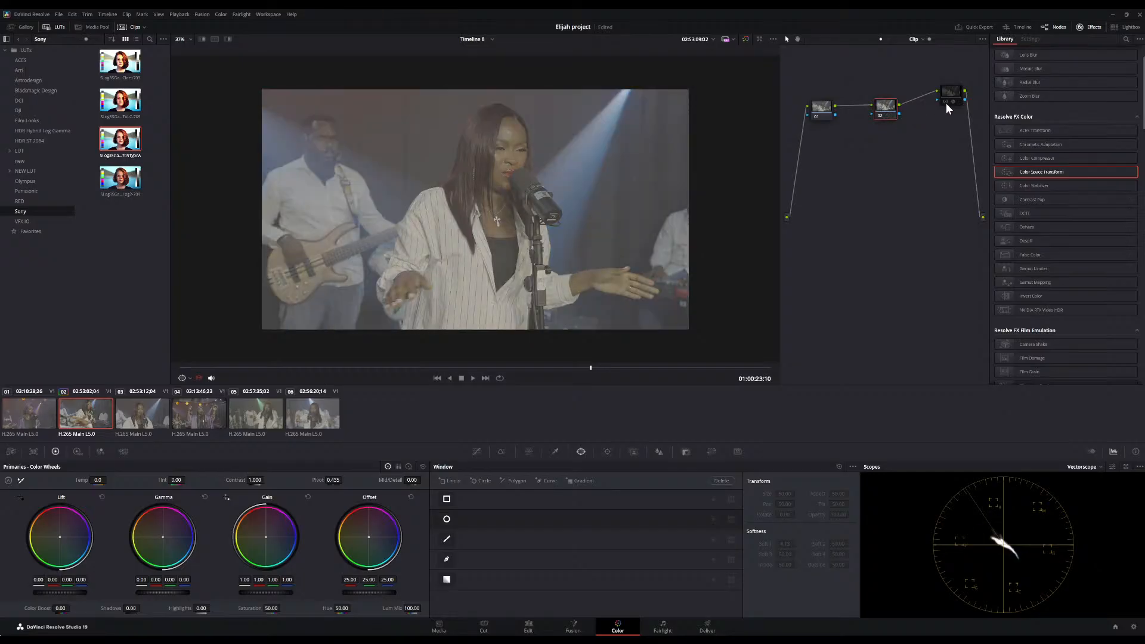
pyautogui.click(946, 103)
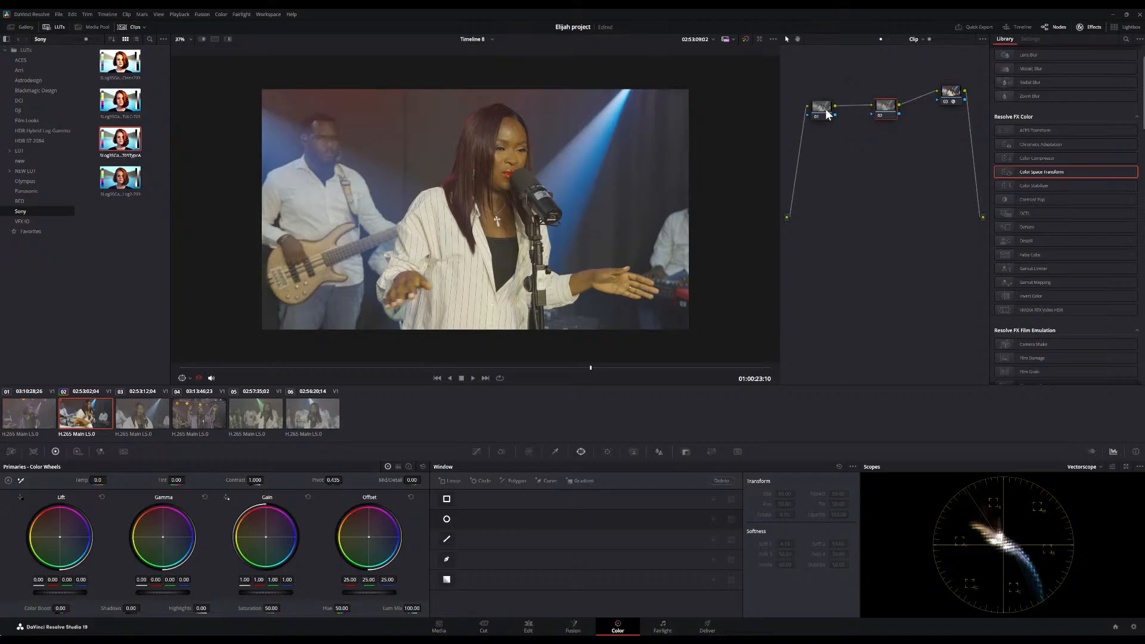
# Insert a serial node after node 01 and place it below the other nodes.
pyautogui.click(827, 114)
pyautogui.moveTo(819, 109); pyautogui.dragTo(816, 105)
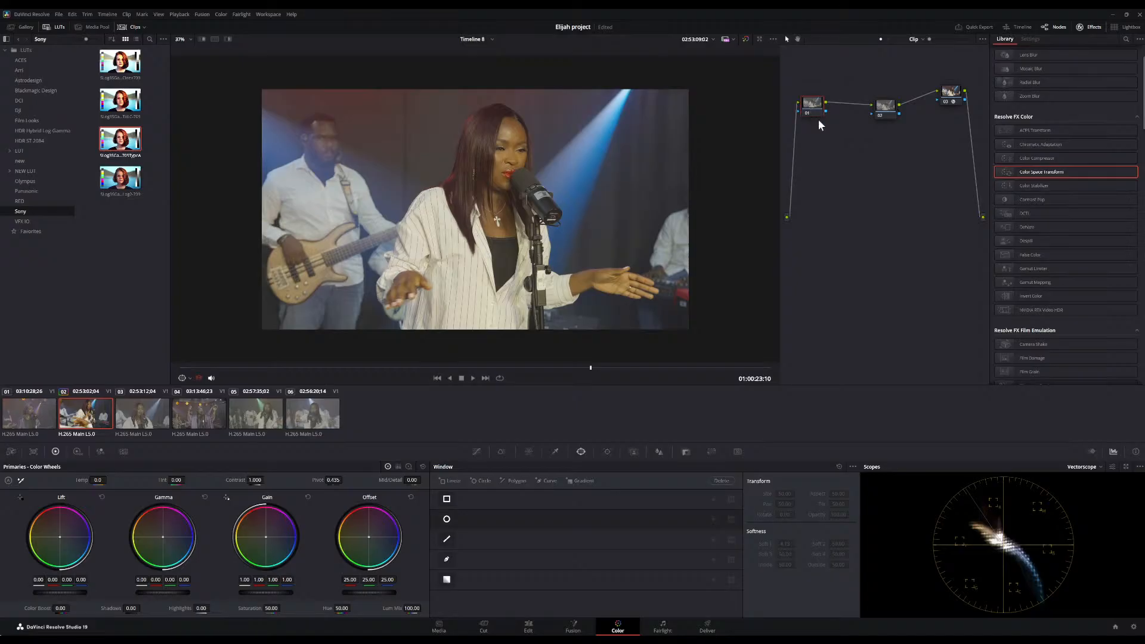
pyautogui.hotkey('alt', 's')
pyautogui.moveTo(849, 110); pyautogui.dragTo(831, 191)
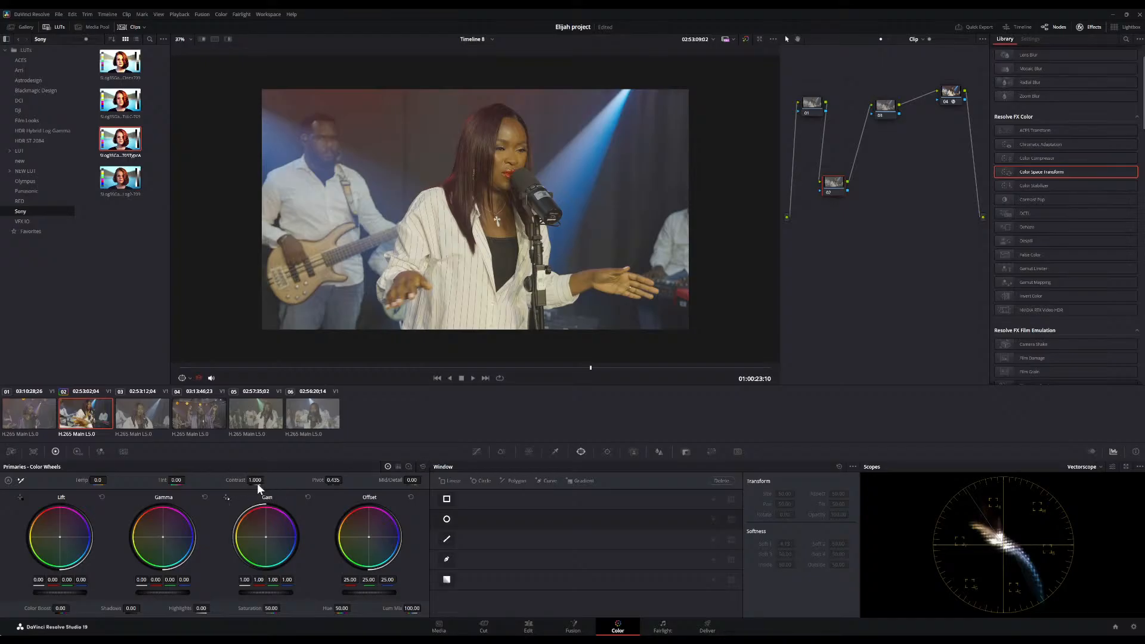
# Set the new node's contrast to 1.322 and pivot to 0.367, using the Parade scope as reference.
pyautogui.moveTo(234, 480); pyautogui.dragTo(837, 503)
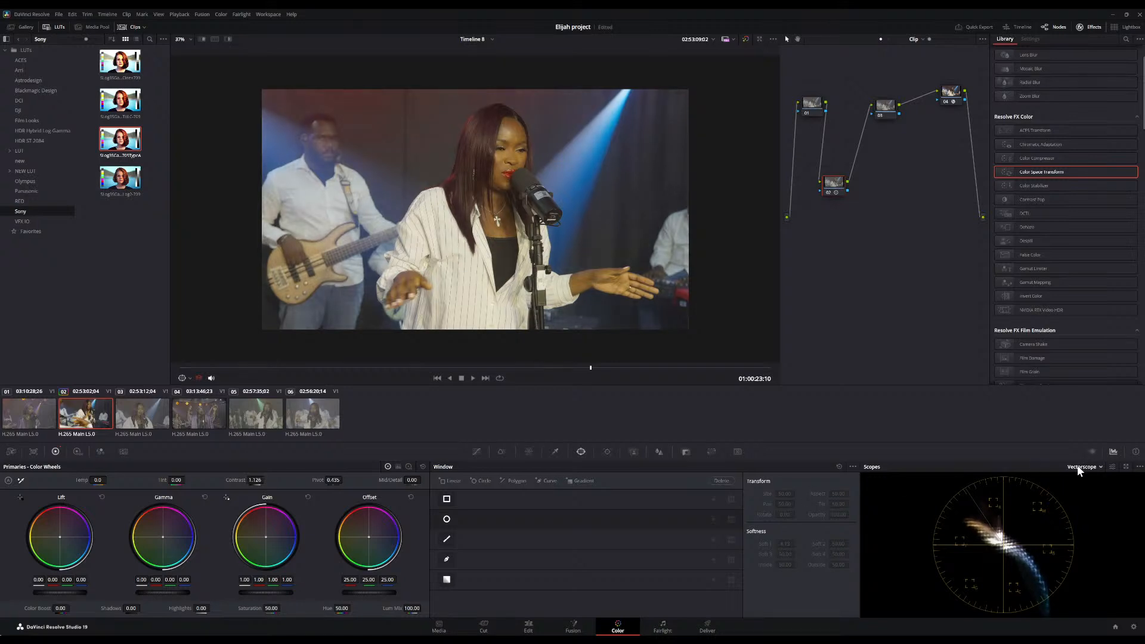
pyautogui.click(1090, 475)
pyautogui.click(1089, 478)
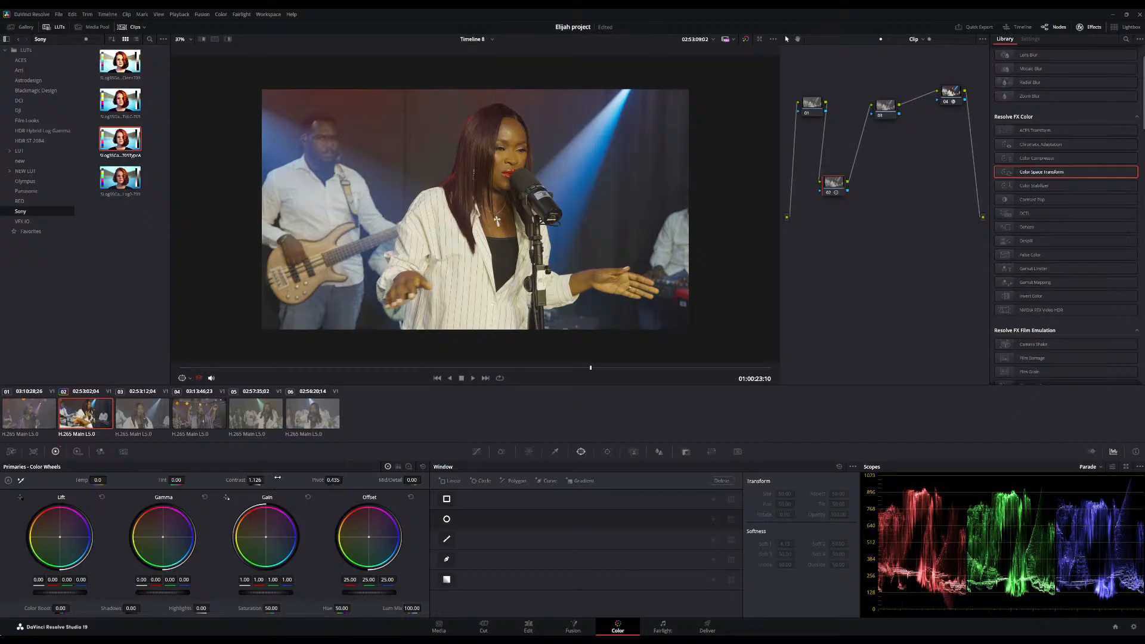
pyautogui.moveTo(256, 480); pyautogui.dragTo(266, 480)
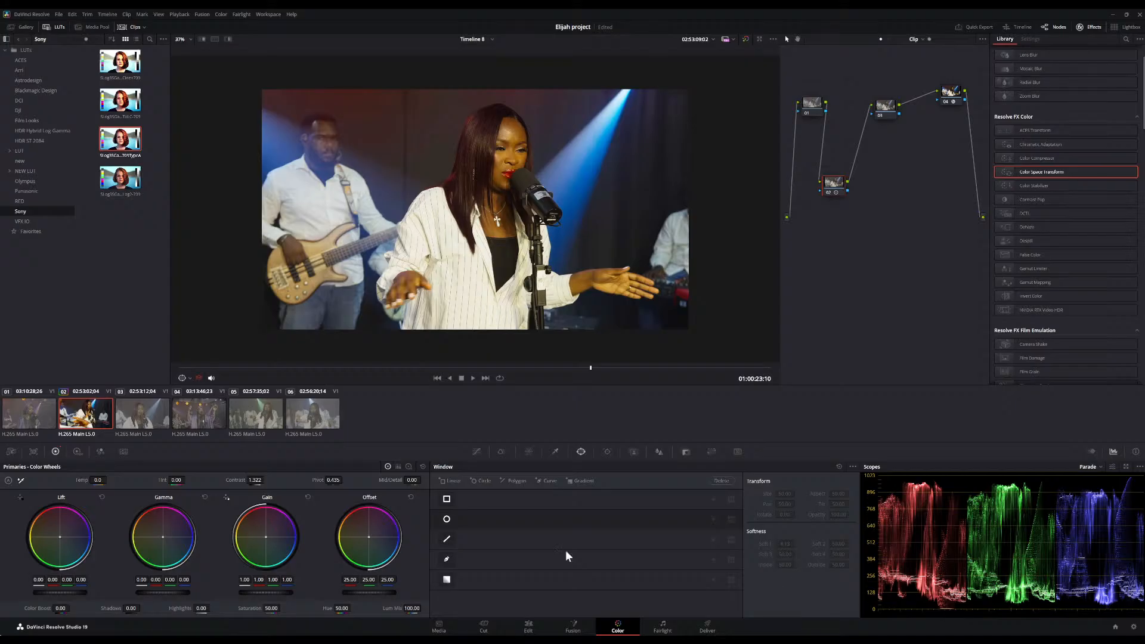
pyautogui.moveTo(344, 479); pyautogui.dragTo(344, 479)
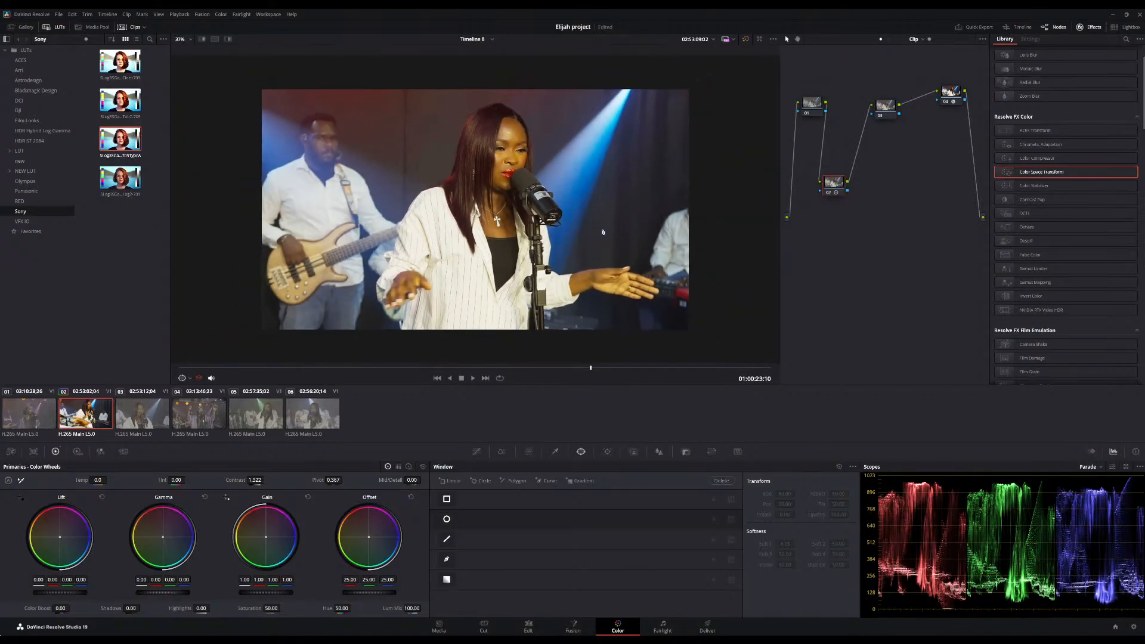
# Bypass all grades and re-enable them twice to compare the graded image with the flat footage.
pyautogui.click(746, 40)
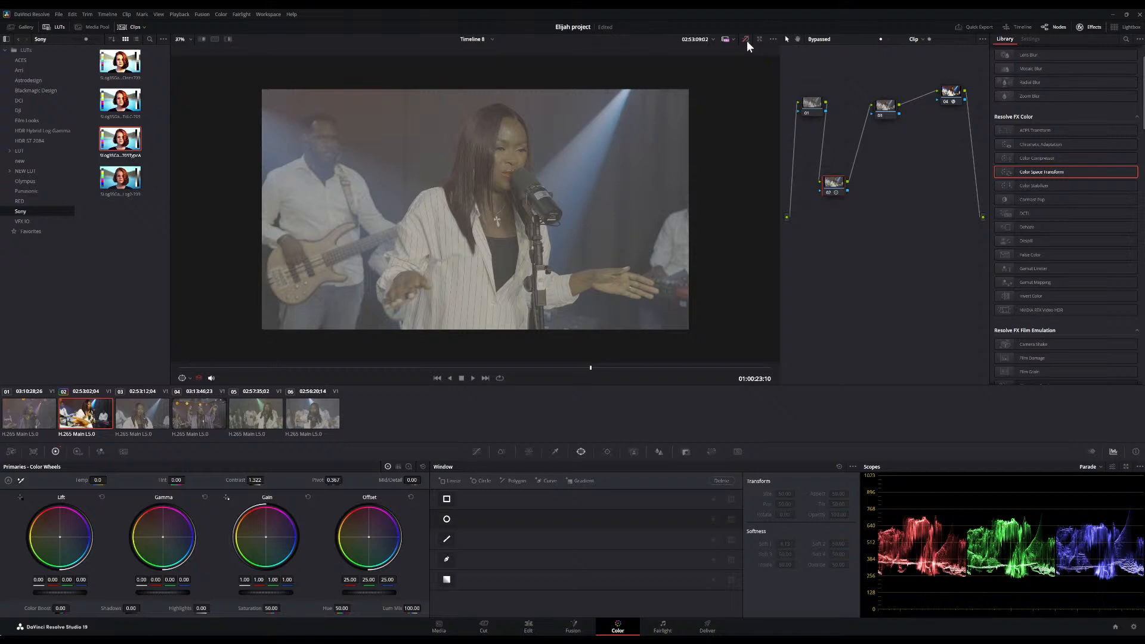
pyautogui.click(746, 39)
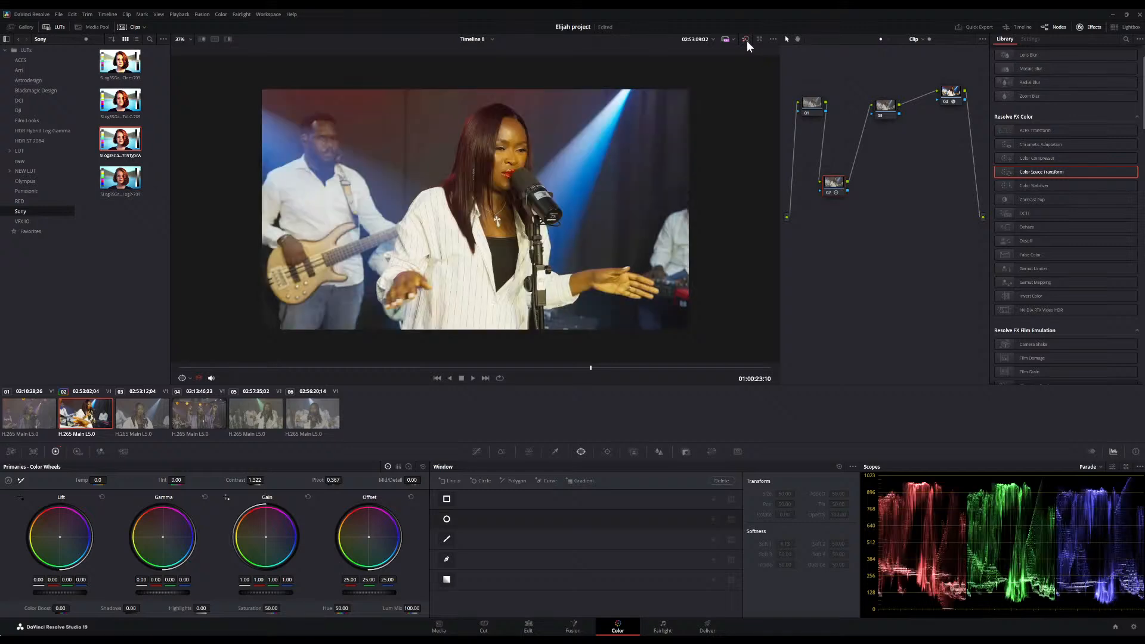
pyautogui.click(746, 40)
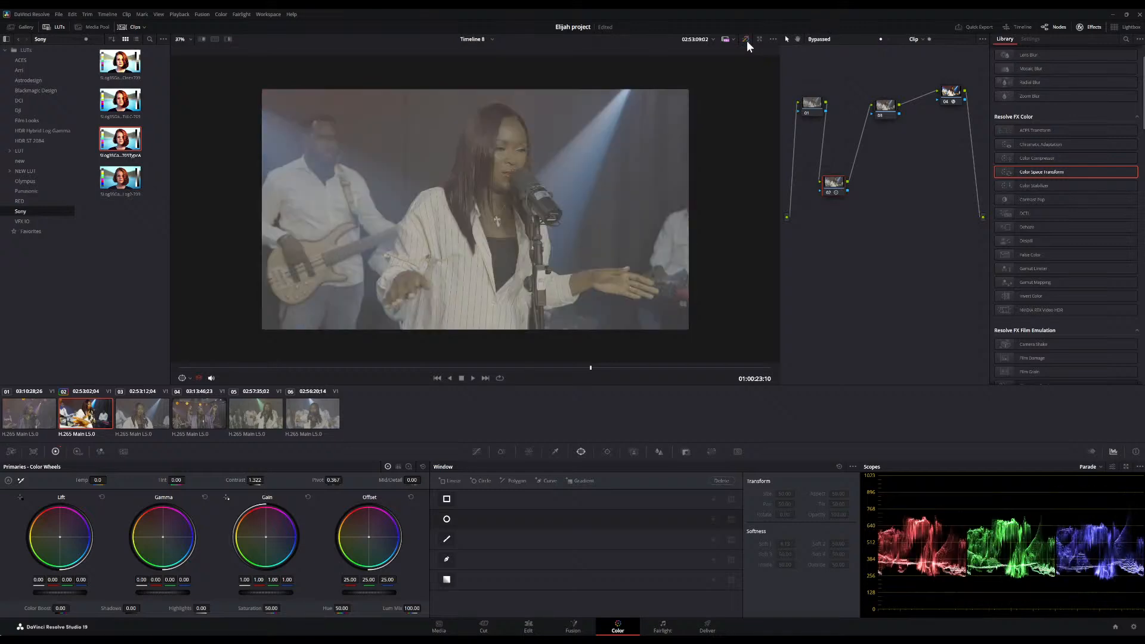
pyautogui.click(746, 41)
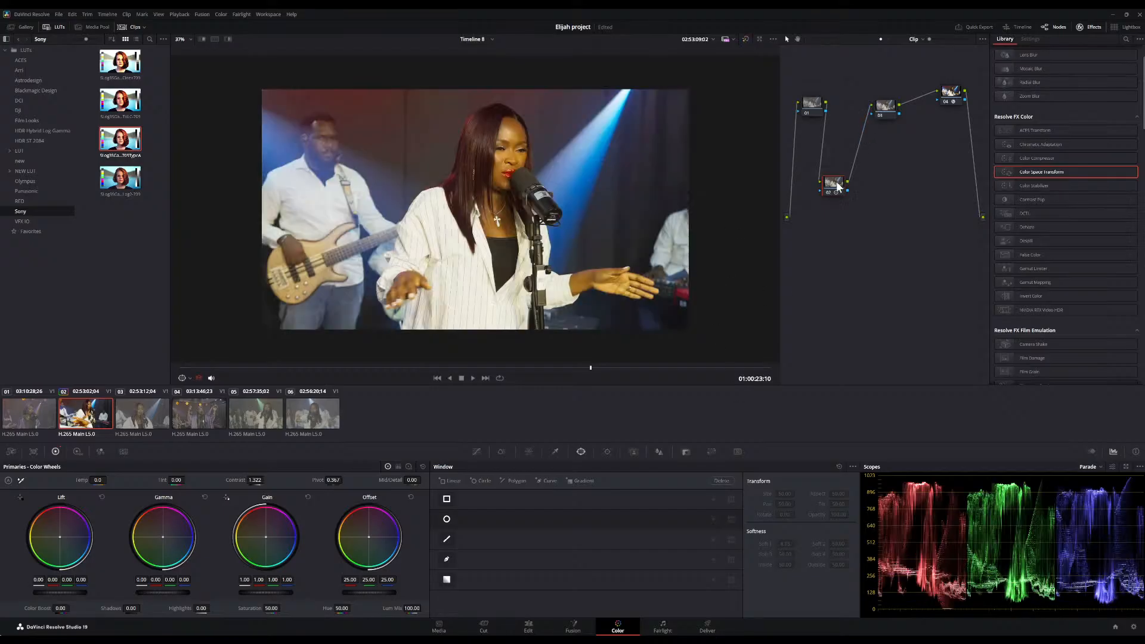
# Move the contrast node above node 01, insert a serial node after it, and place the new node below the row.
pyautogui.moveTo(831, 187); pyautogui.dragTo(875, 63)
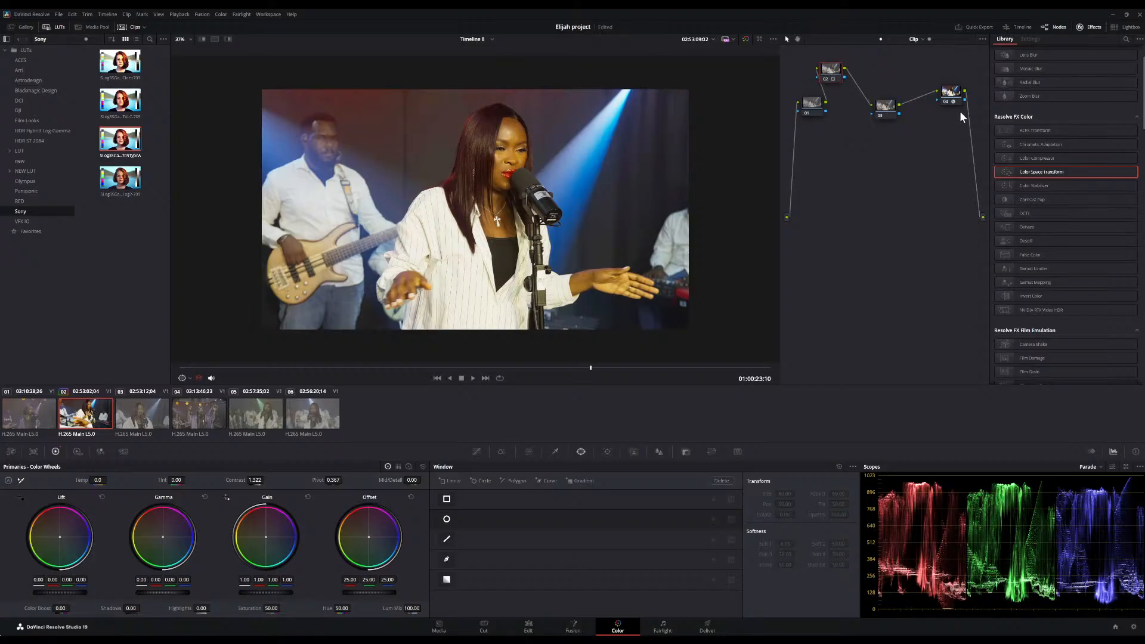
pyautogui.hotkey('alt', 's')
pyautogui.moveTo(856, 140); pyautogui.dragTo(848, 175)
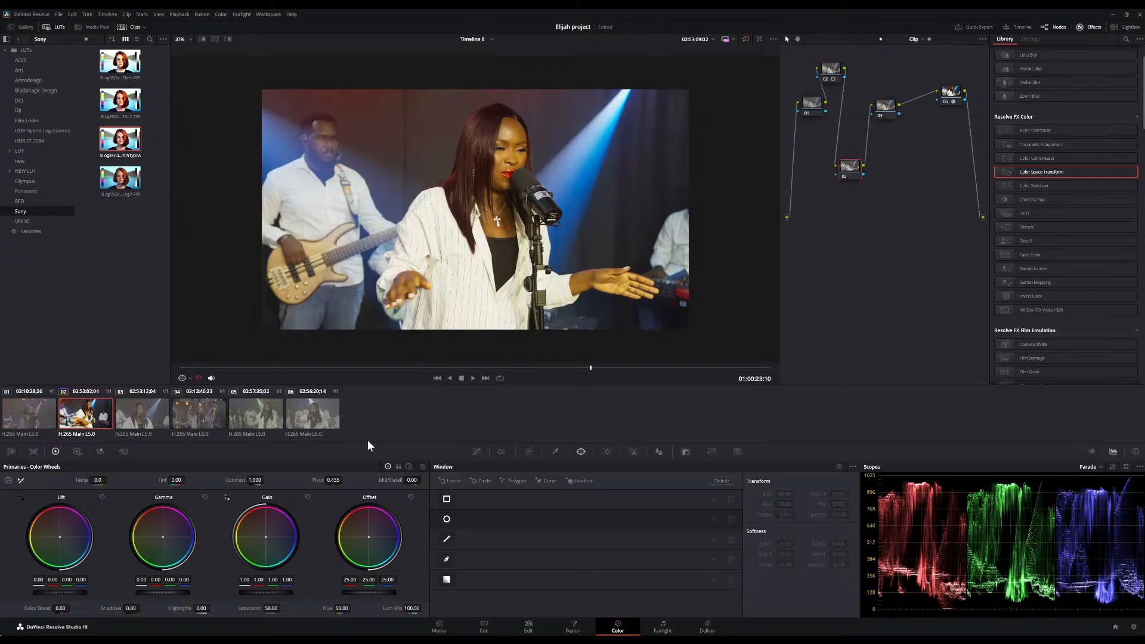
# Try white-balancing node 03 by sampling the singer's white shirt, undo the correction, and check the singer close up.
pyautogui.click(20, 479)
pyautogui.click(477, 275)
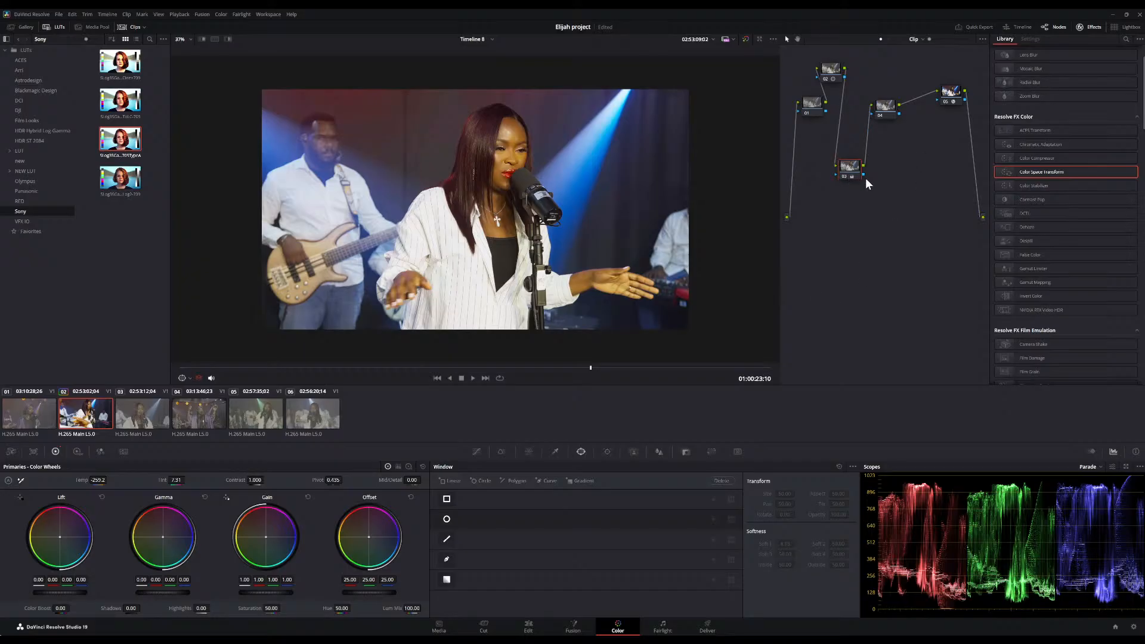
pyautogui.hotkey('ctrl', 'z')
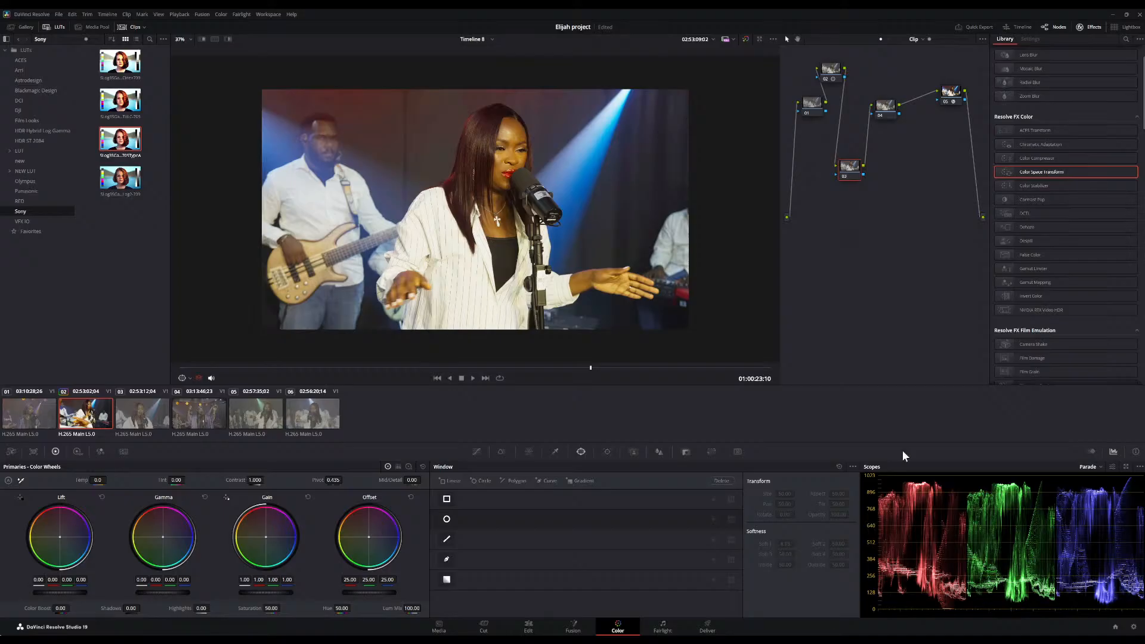
pyautogui.scroll(3, 517, 245)
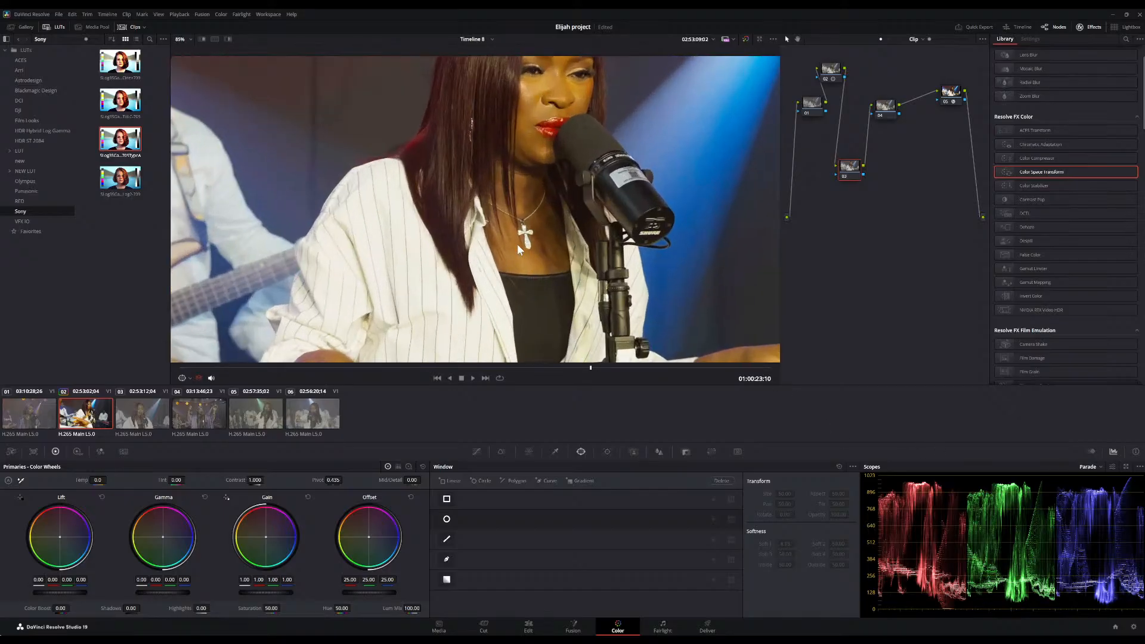
pyautogui.scroll(-1, 517, 245)
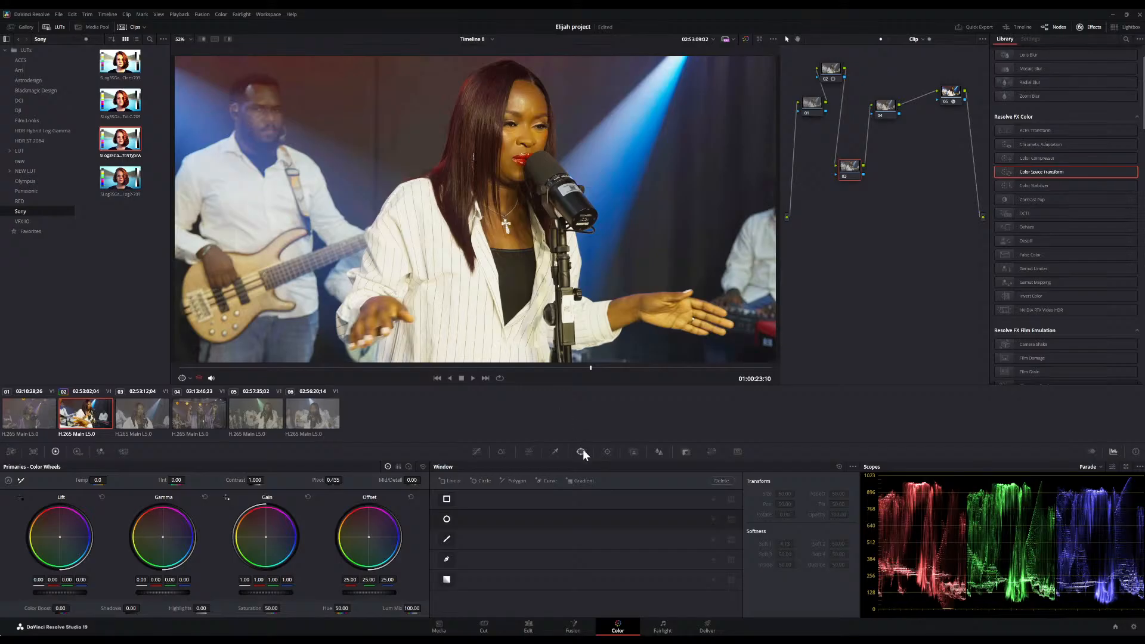
# Add a circular window to node 03, shrink it, and place it on the singer's forehead to isolate her skin tone.
pyautogui.click(446, 519)
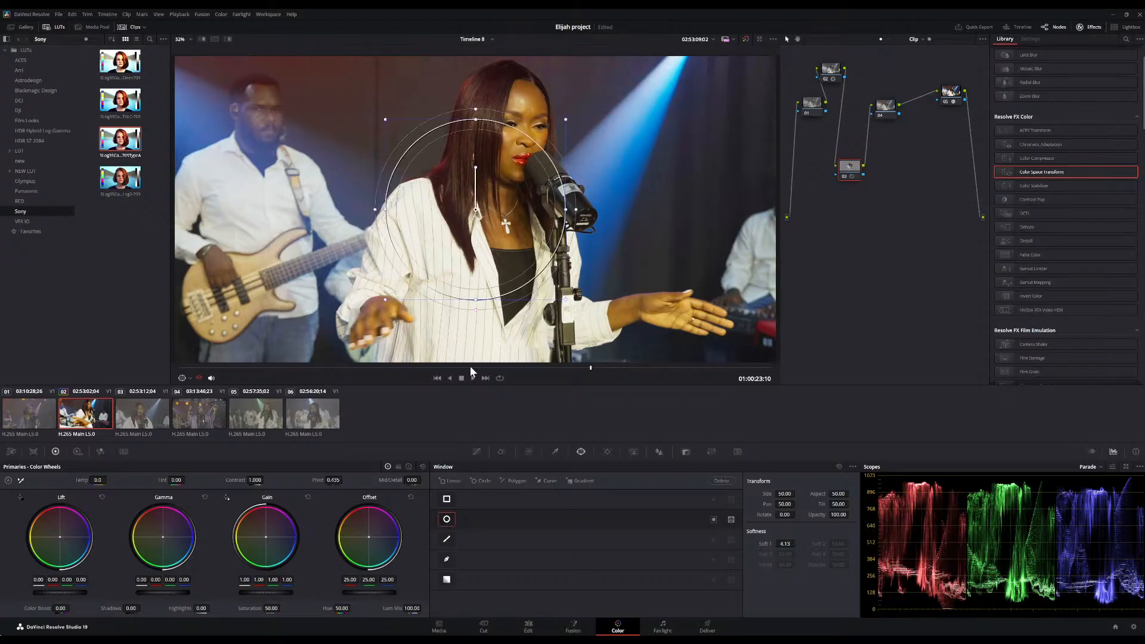
pyautogui.moveTo(393, 303); pyautogui.dragTo(473, 246)
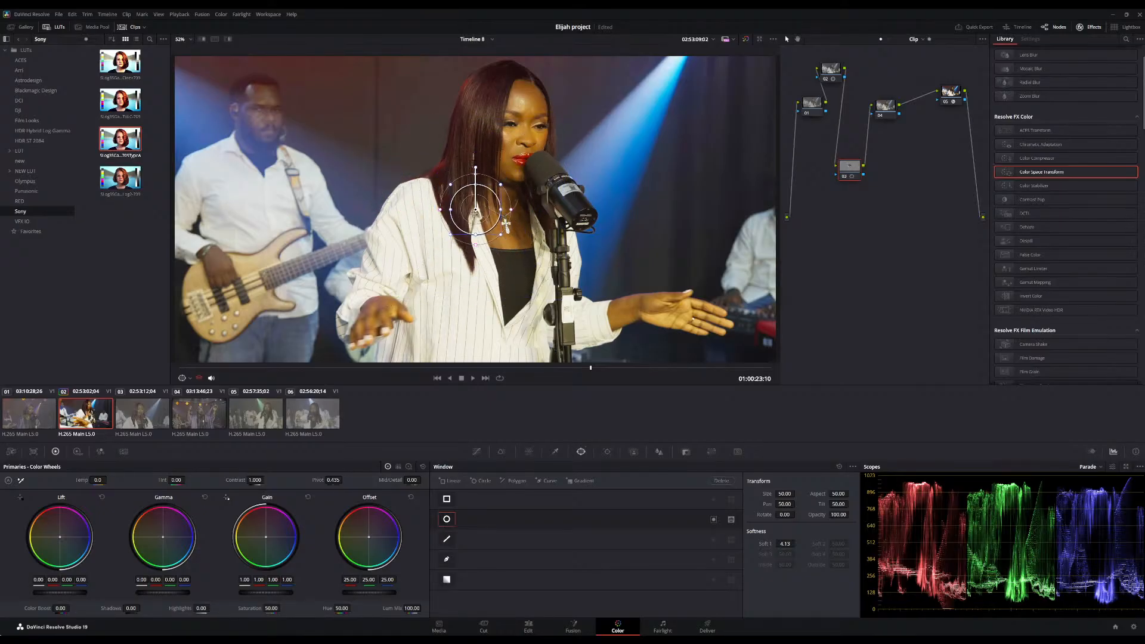
pyautogui.moveTo(477, 204); pyautogui.dragTo(529, 102)
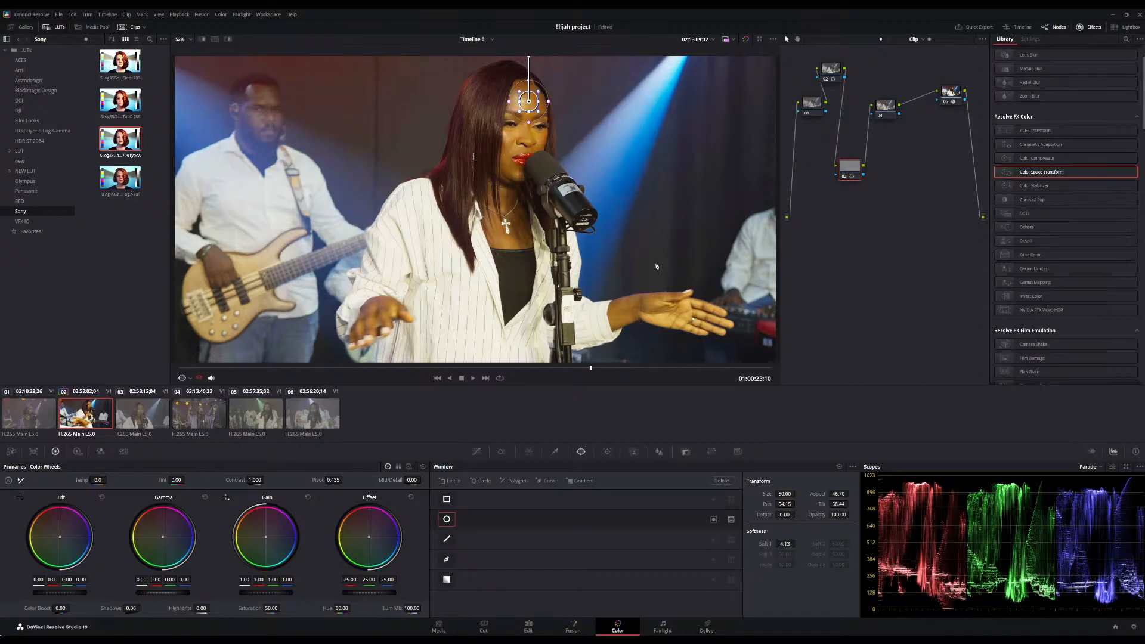
# Highlight the windowed skin and use the Vectorscope to set node 03's temperature to -200 and tint to 52.50.
pyautogui.click(227, 39)
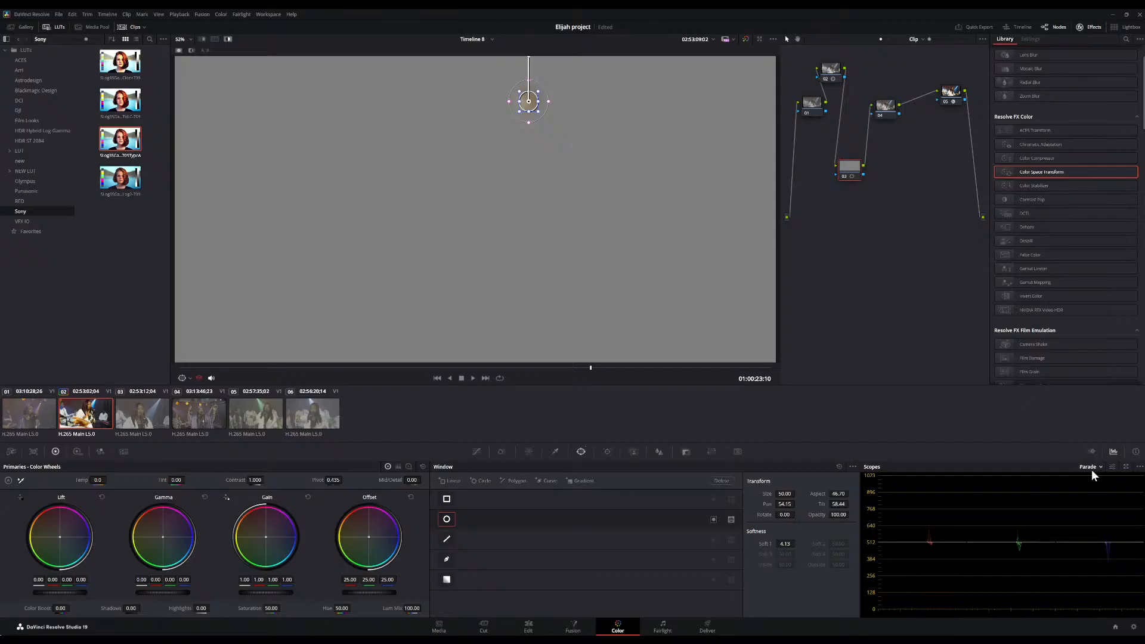
pyautogui.click(1108, 492)
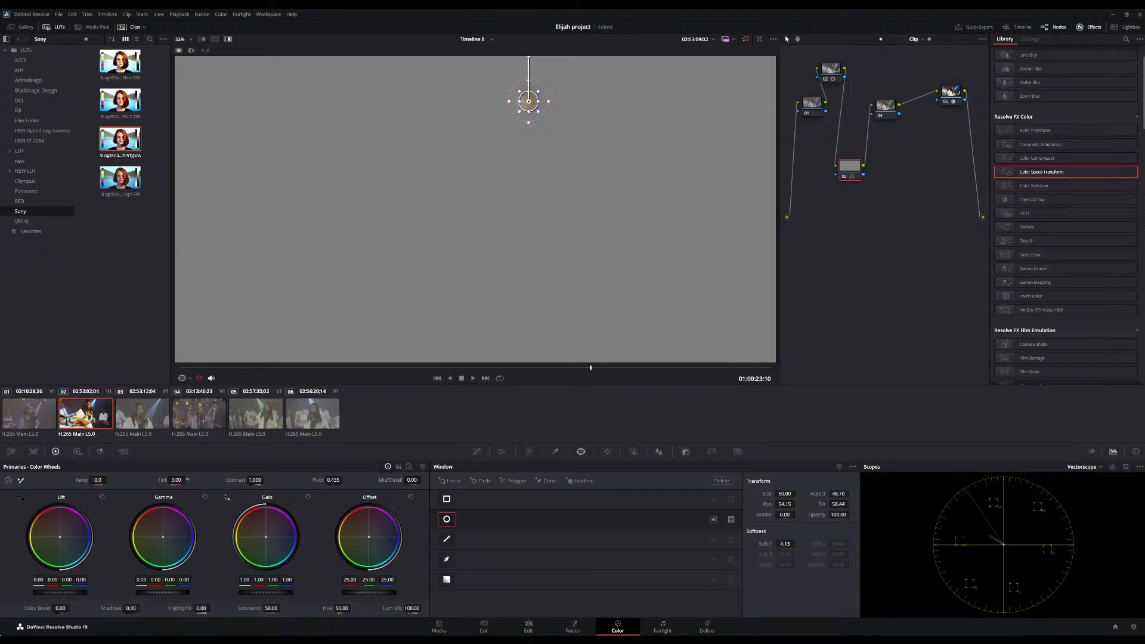
pyautogui.moveTo(187, 479); pyautogui.dragTo(188, 479)
pyautogui.moveTo(97, 480); pyautogui.dragTo(78, 480)
# Reset the window, turn off the highlight, and bypass and re-enable node 03 to compare the white balance.
pyautogui.click(838, 466)
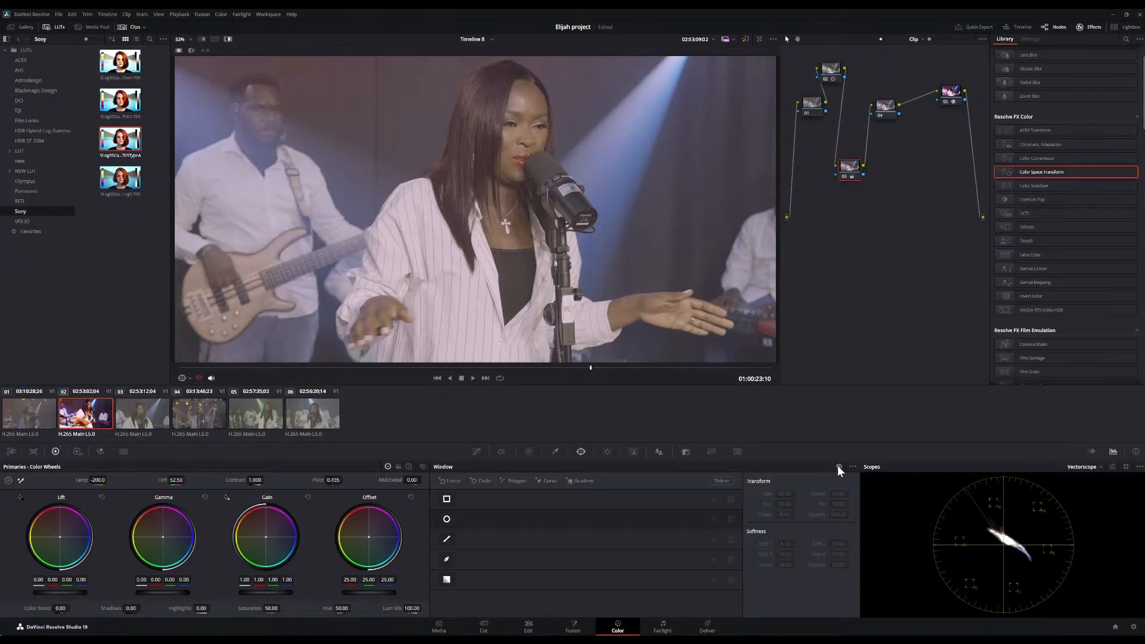
pyautogui.click(228, 38)
pyautogui.scroll(-4, 653, 183)
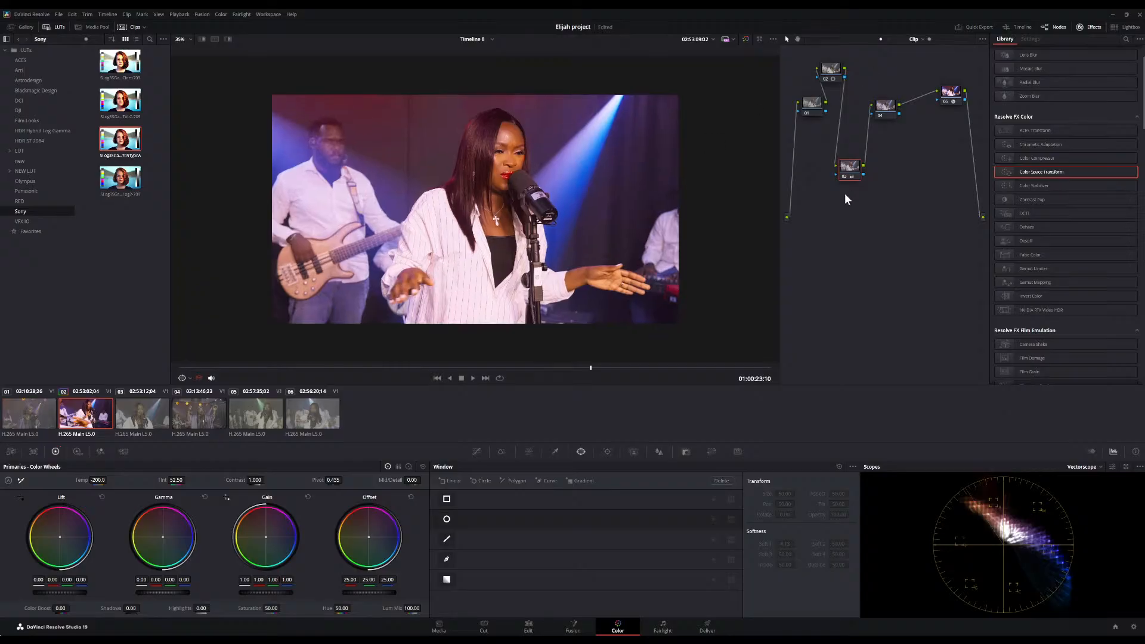
pyautogui.click(844, 177)
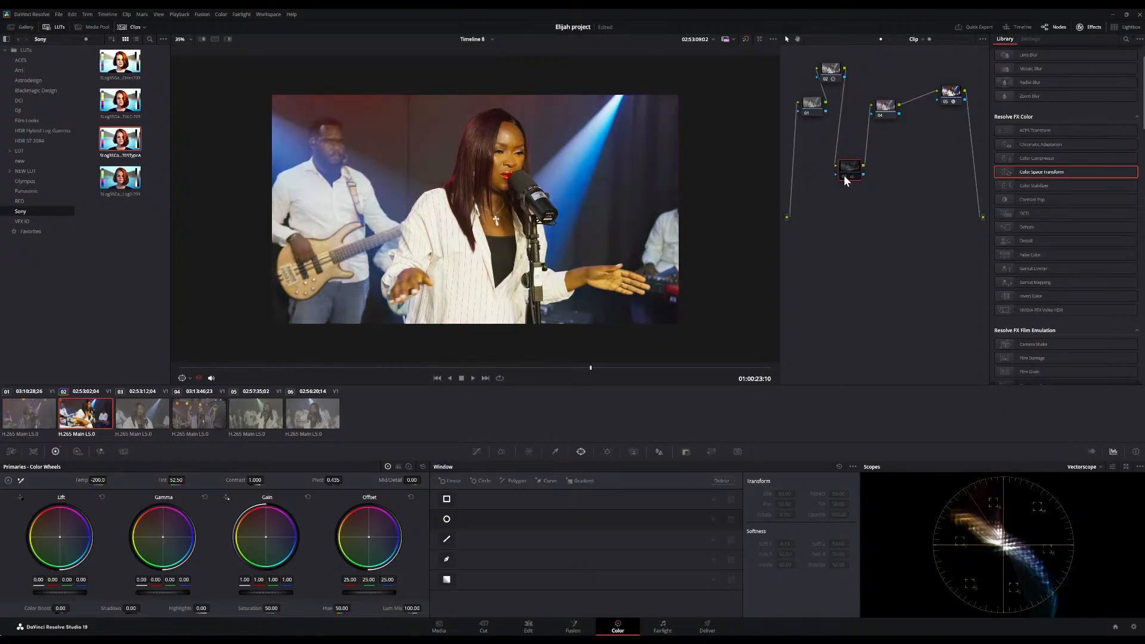
pyautogui.click(844, 177)
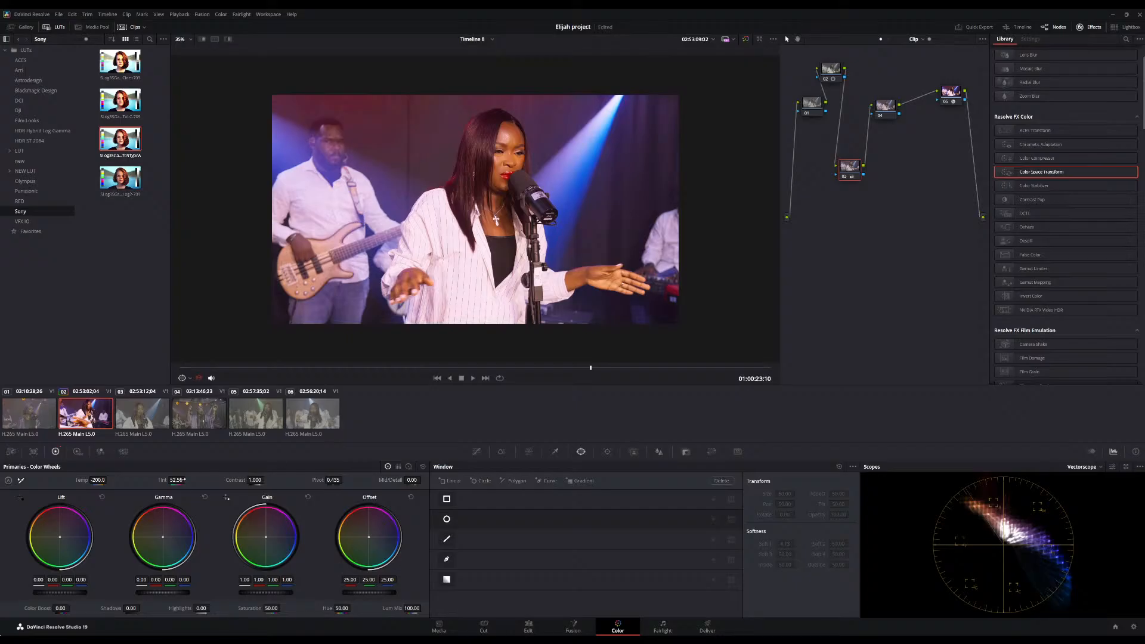
# Refine node 03's white balance by setting its tint to 30.50 and temperature to -320.
pyautogui.moveTo(179, 480); pyautogui.dragTo(141, 480)
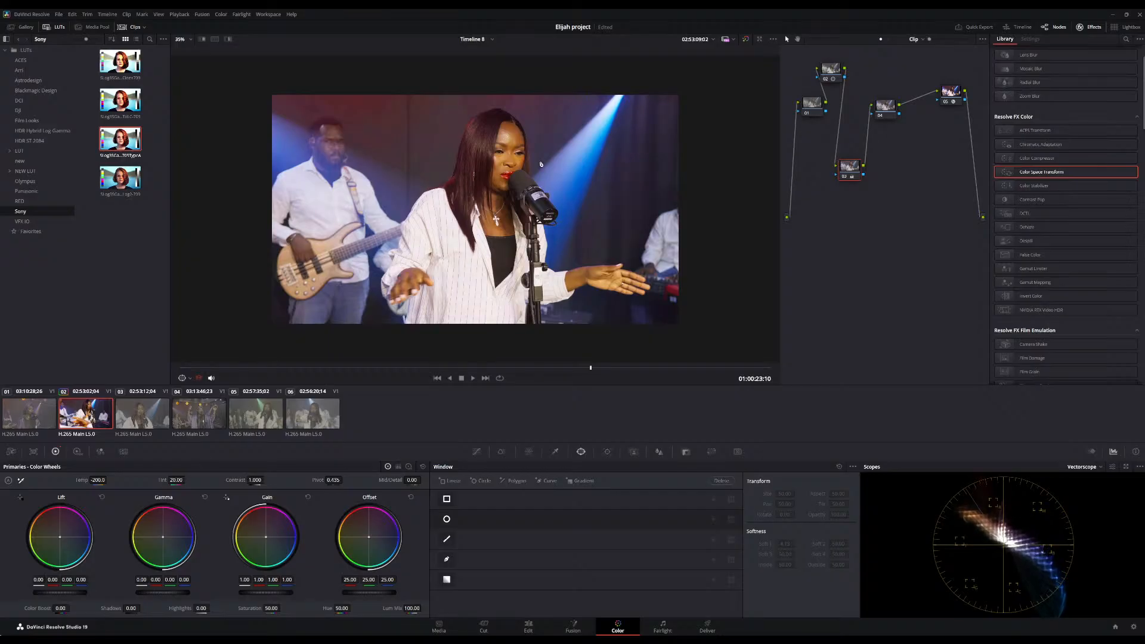
pyautogui.scroll(1, 541, 164)
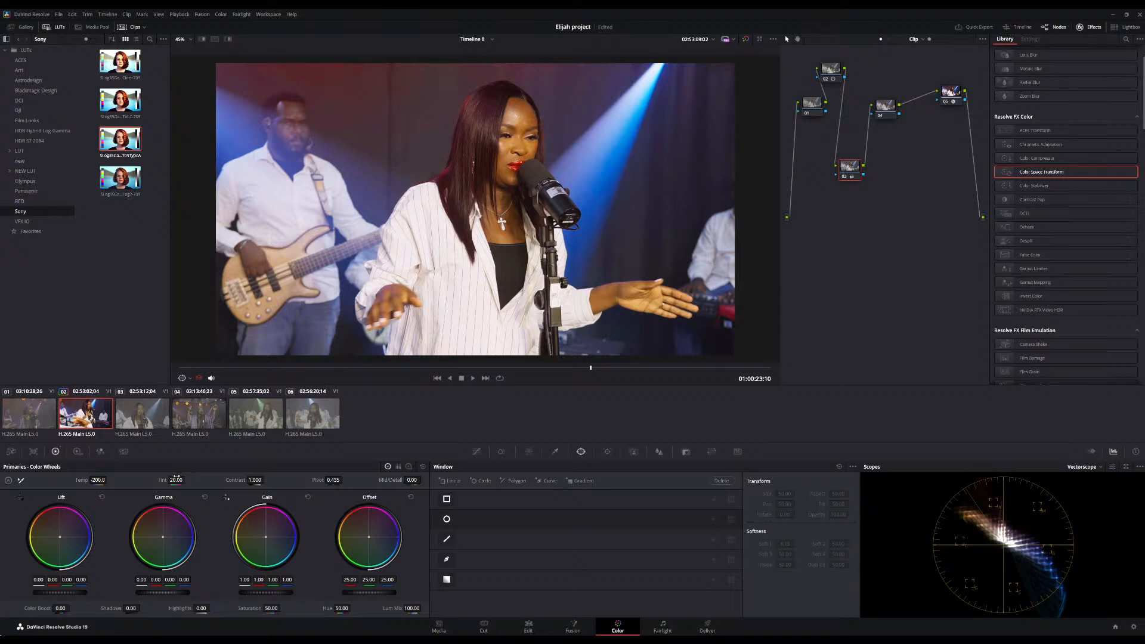
pyautogui.moveTo(173, 480); pyautogui.dragTo(187, 480)
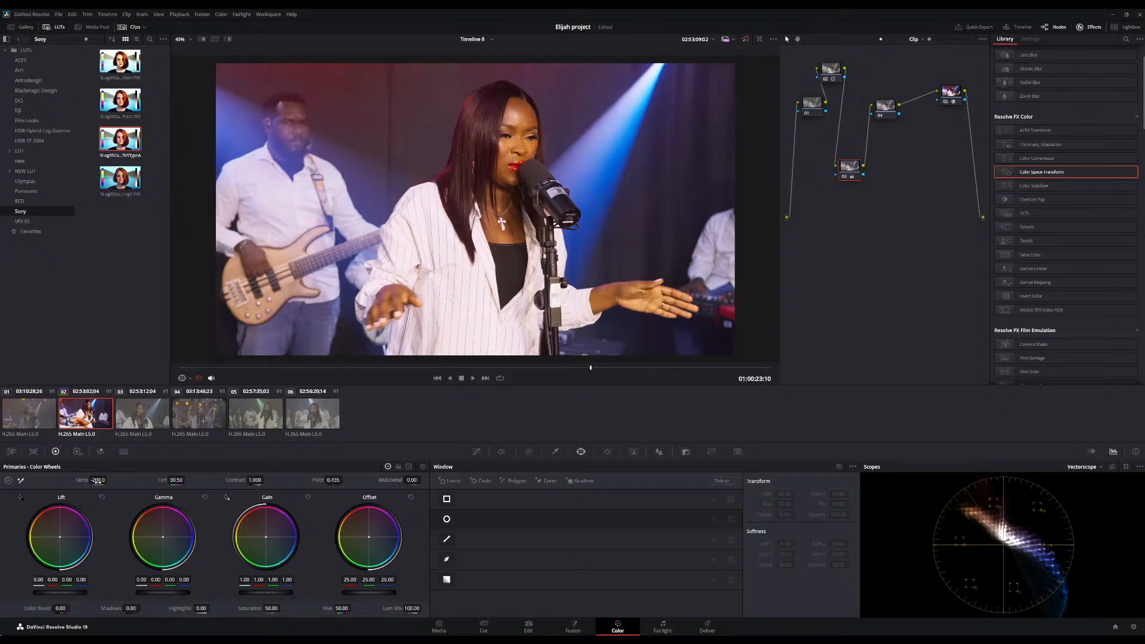
pyautogui.scroll(-2, 508, 256)
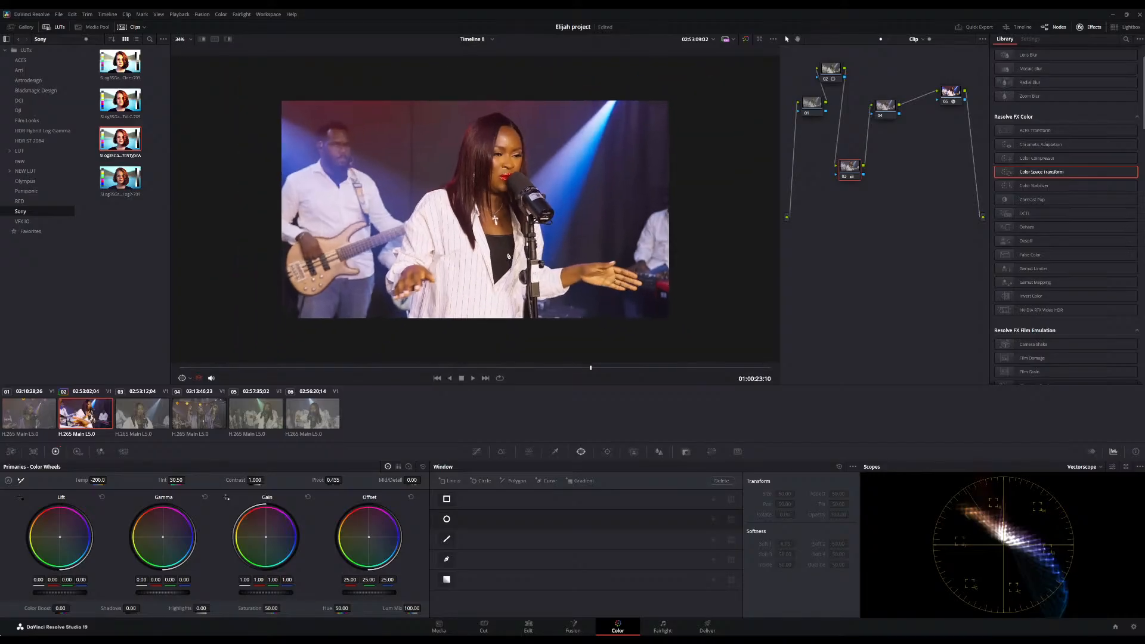
pyautogui.moveTo(98, 480); pyautogui.dragTo(89, 480)
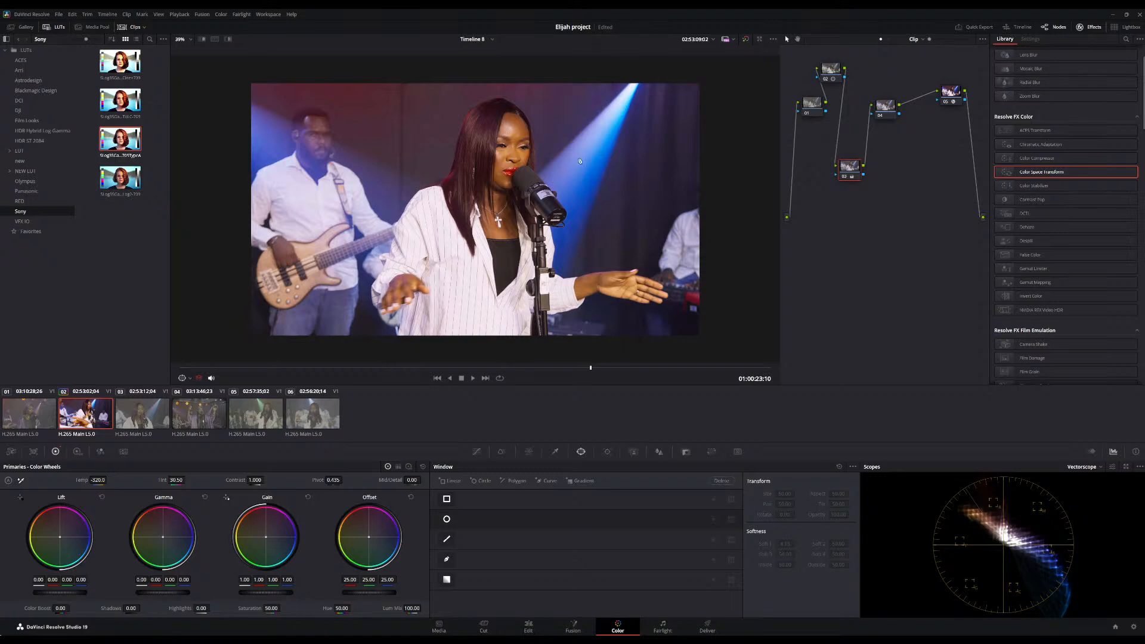
pyautogui.scroll(-1, 580, 161)
pyautogui.scroll(3, 579, 161)
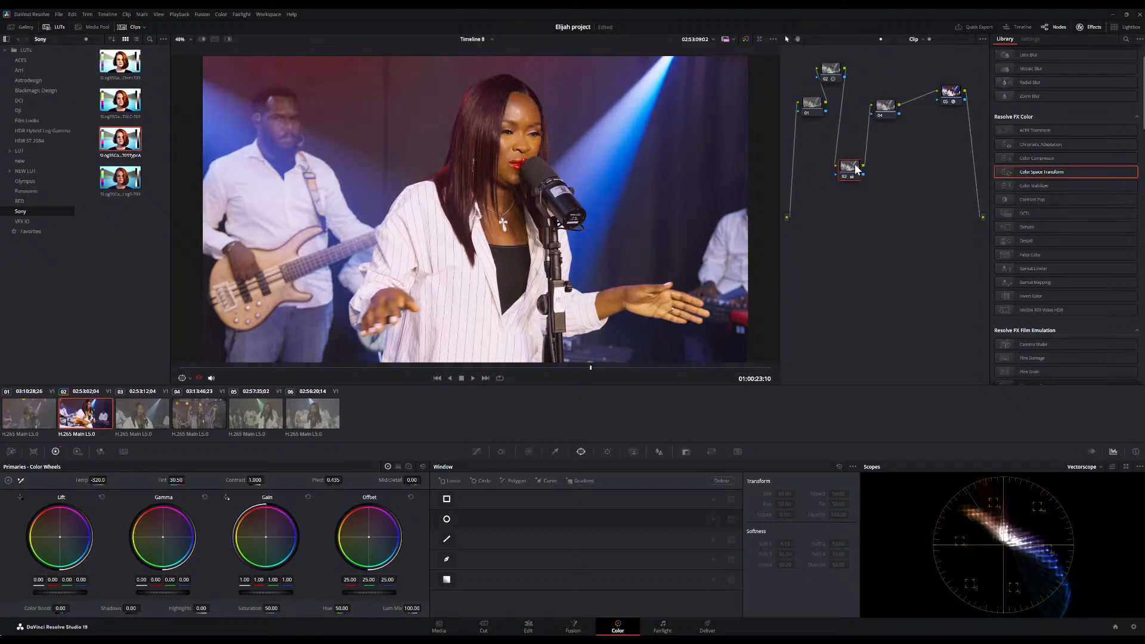
# Rearrange the nodes so node 03 joins the upper row, insert a serial node after it, and place the new node below.
pyautogui.moveTo(860, 159); pyautogui.dragTo(854, 137)
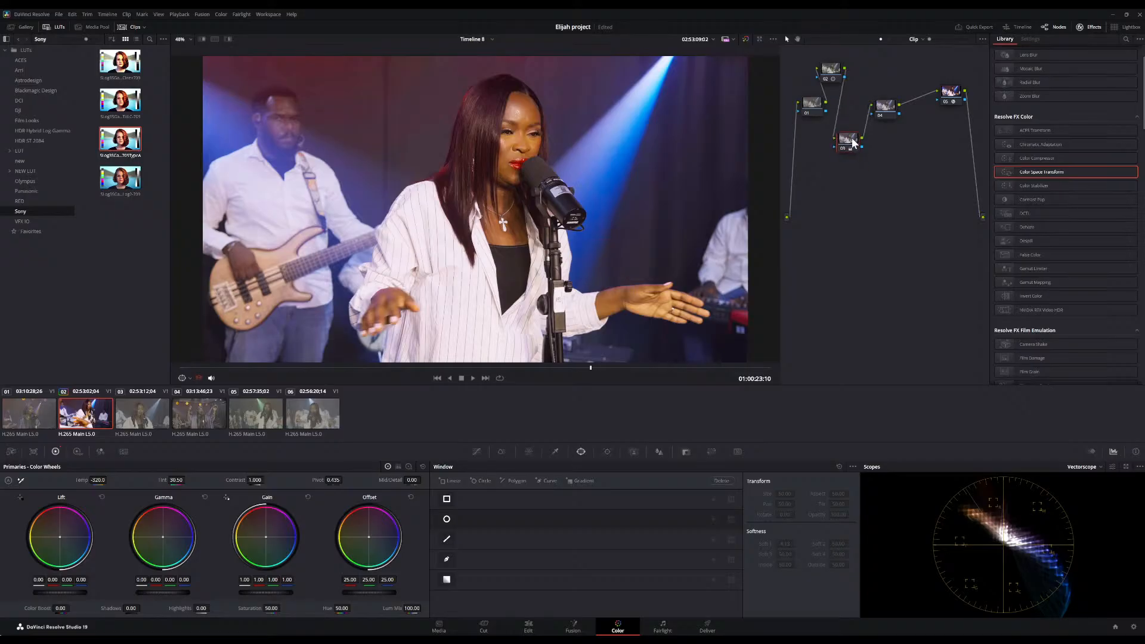
pyautogui.moveTo(851, 142); pyautogui.dragTo(949, 136)
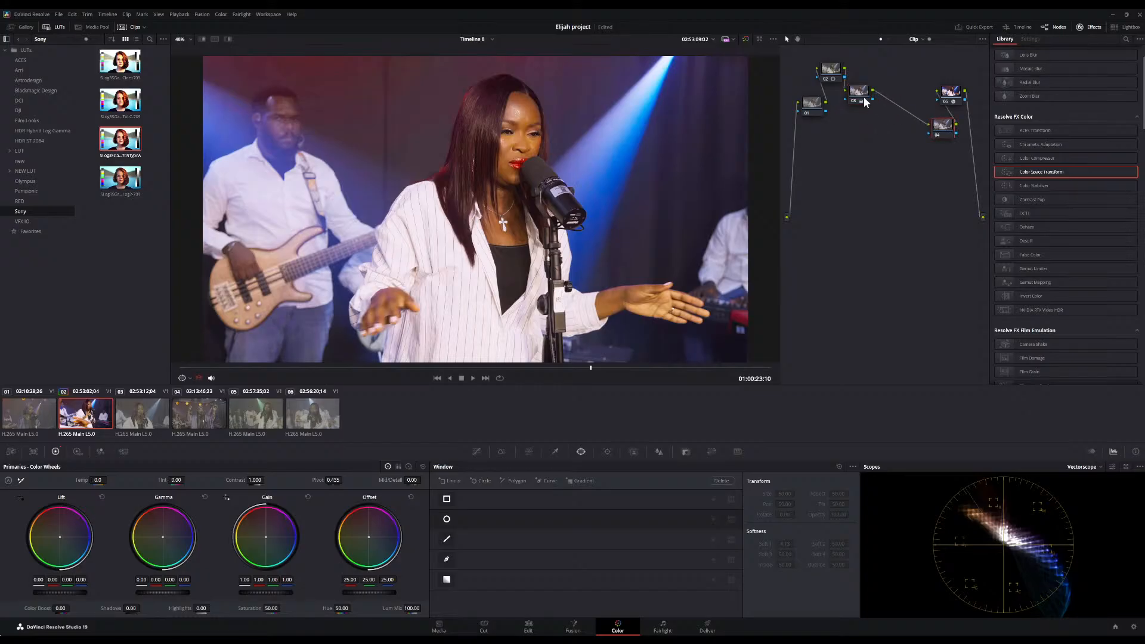
pyautogui.click(857, 102)
pyautogui.hotkey('alt', 's')
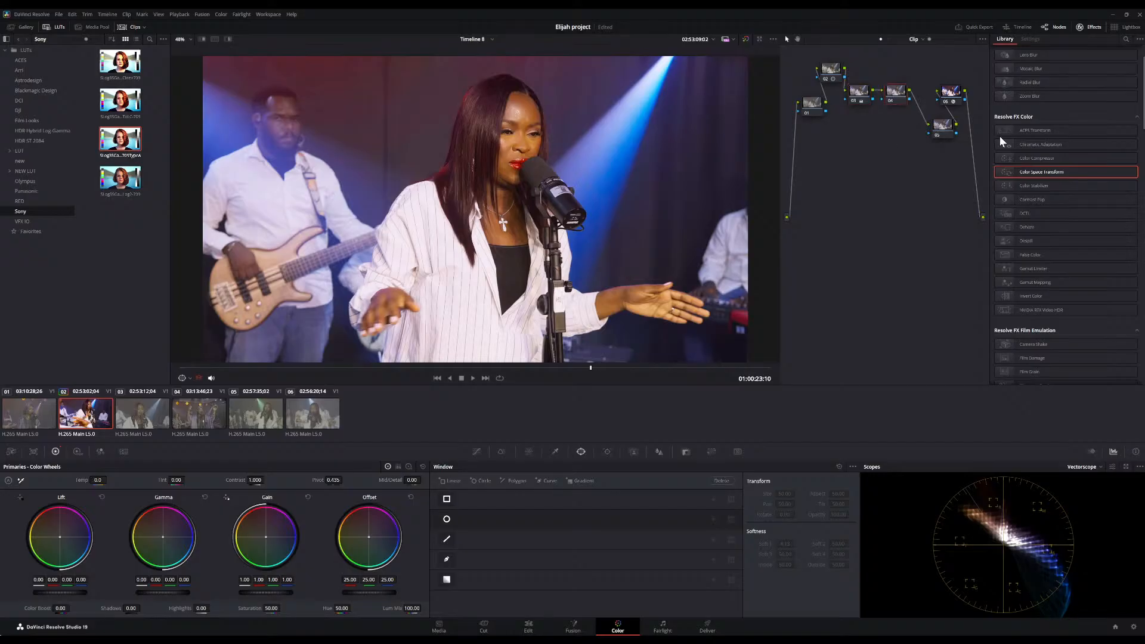
pyautogui.moveTo(901, 97); pyautogui.dragTo(866, 151)
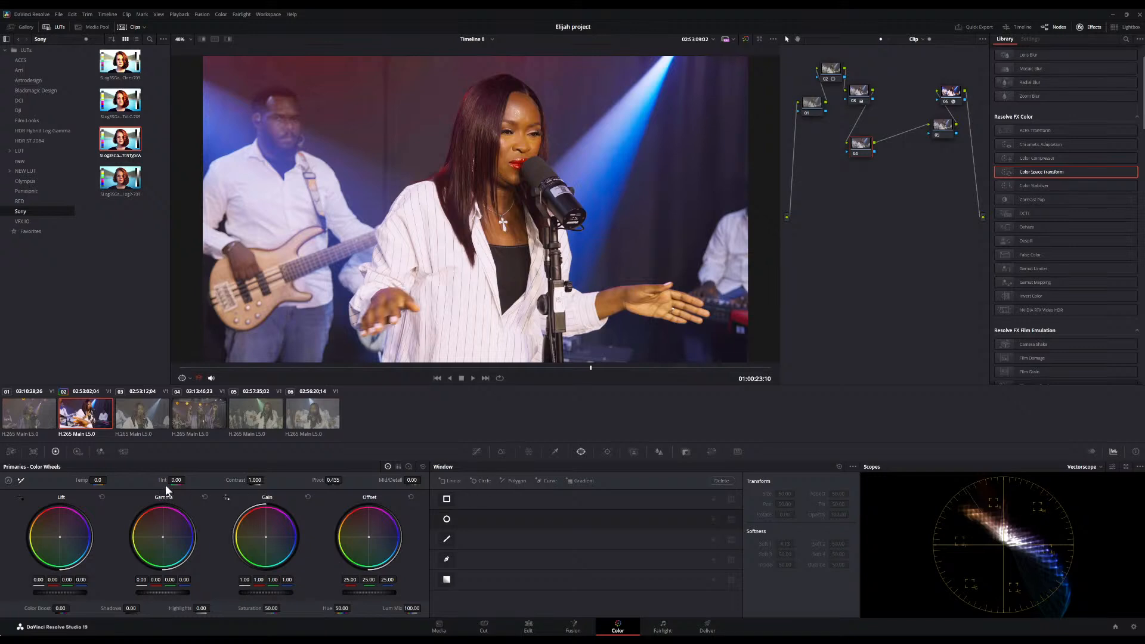
# Lower the new node 04's offset to 19.70, using the Parade scope as reference.
pyautogui.scroll(-2, 382, 287)
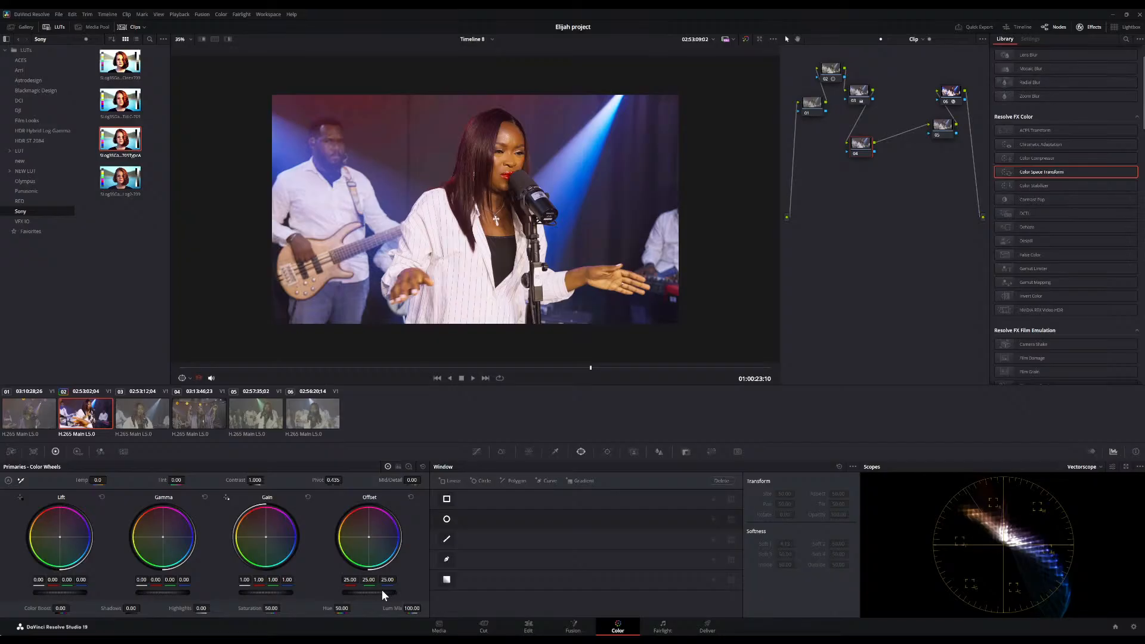
pyautogui.moveTo(384, 594); pyautogui.dragTo(373, 595)
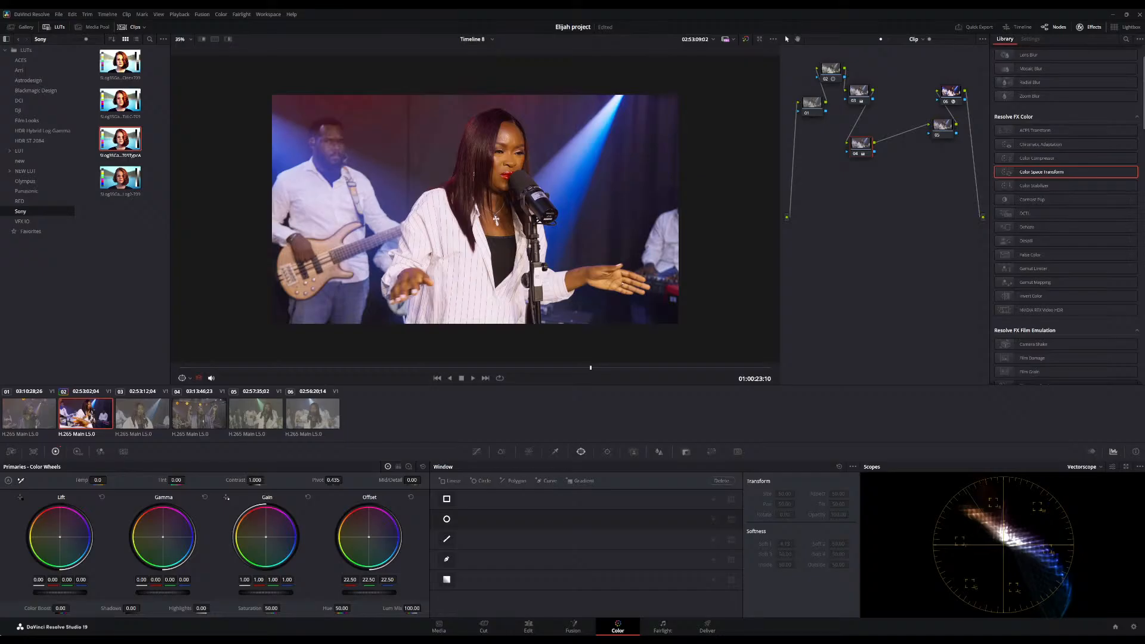
pyautogui.moveTo(369, 594); pyautogui.dragTo(360, 593)
pyautogui.click(1088, 474)
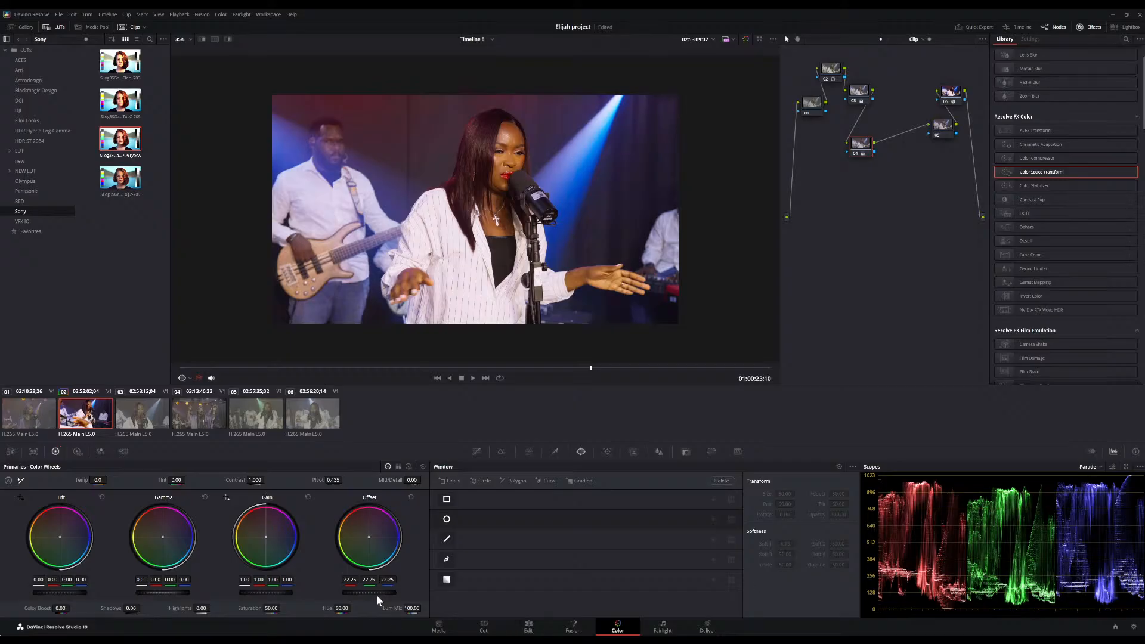
pyautogui.moveTo(384, 591); pyautogui.dragTo(370, 591)
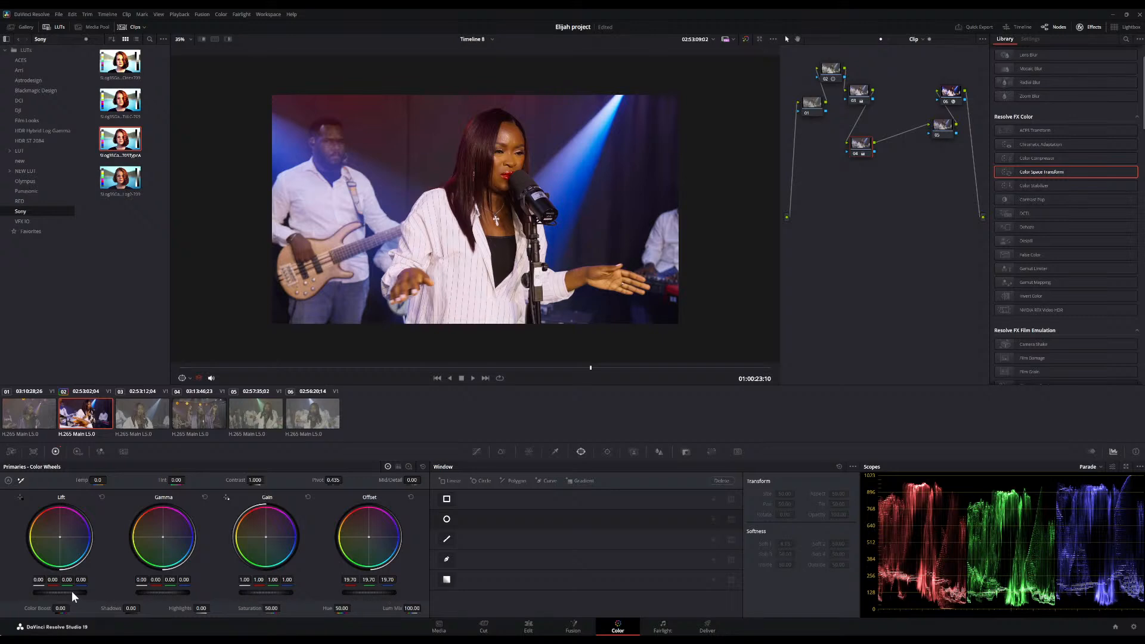
# Set node 04's lift to -0.02, gamma to 0.02, and gain to 1.02.
pyautogui.moveTo(60, 592); pyautogui.dragTo(58, 592)
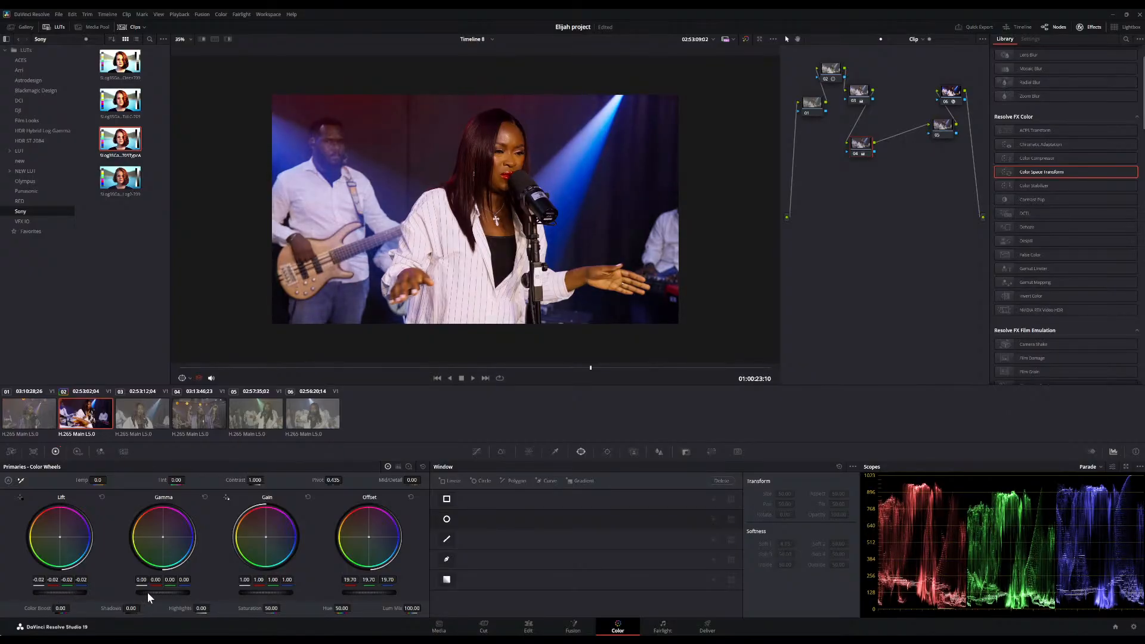
pyautogui.moveTo(162, 593); pyautogui.dragTo(165, 592)
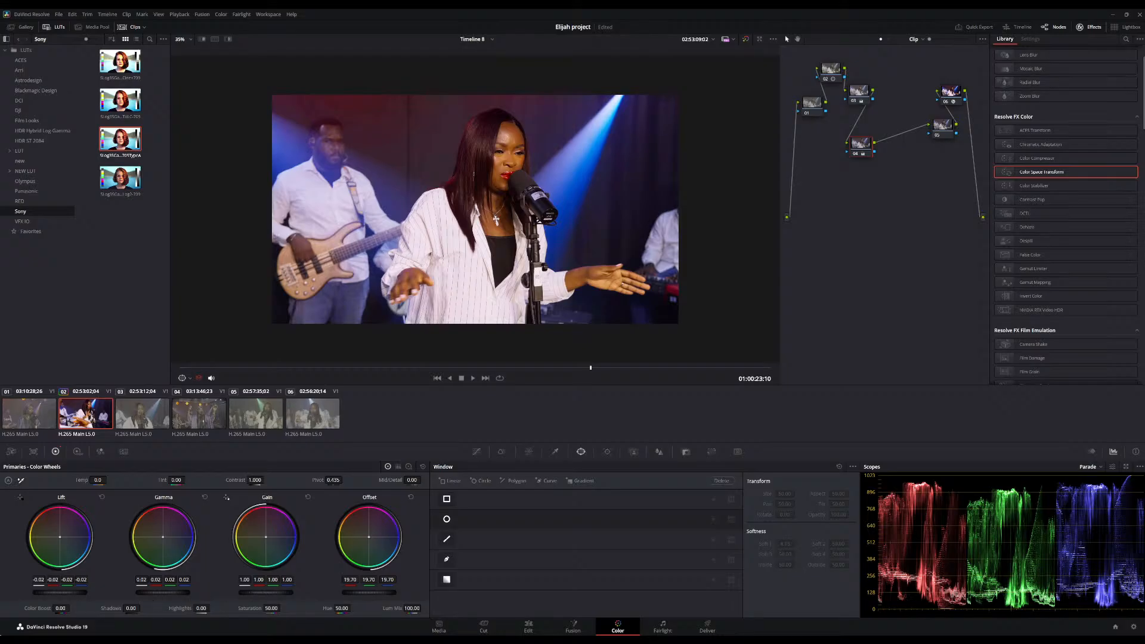
pyautogui.moveTo(266, 592); pyautogui.dragTo(267, 593)
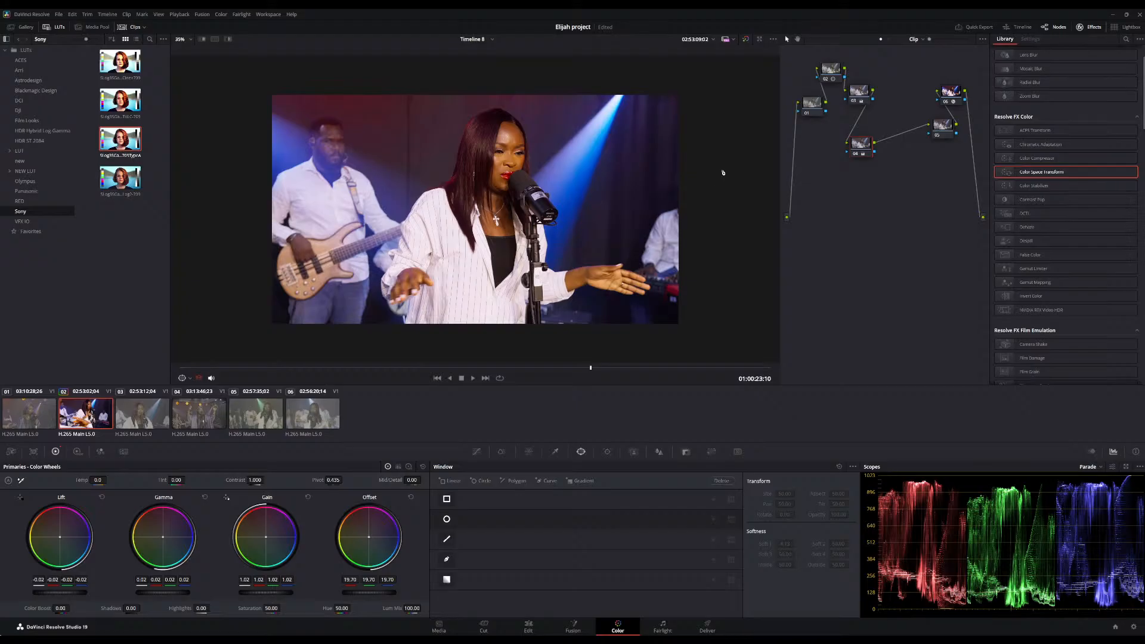
# Bypass and re-enable node 04 twice to compare the image with and without its exposure adjustments.
pyautogui.click(857, 153)
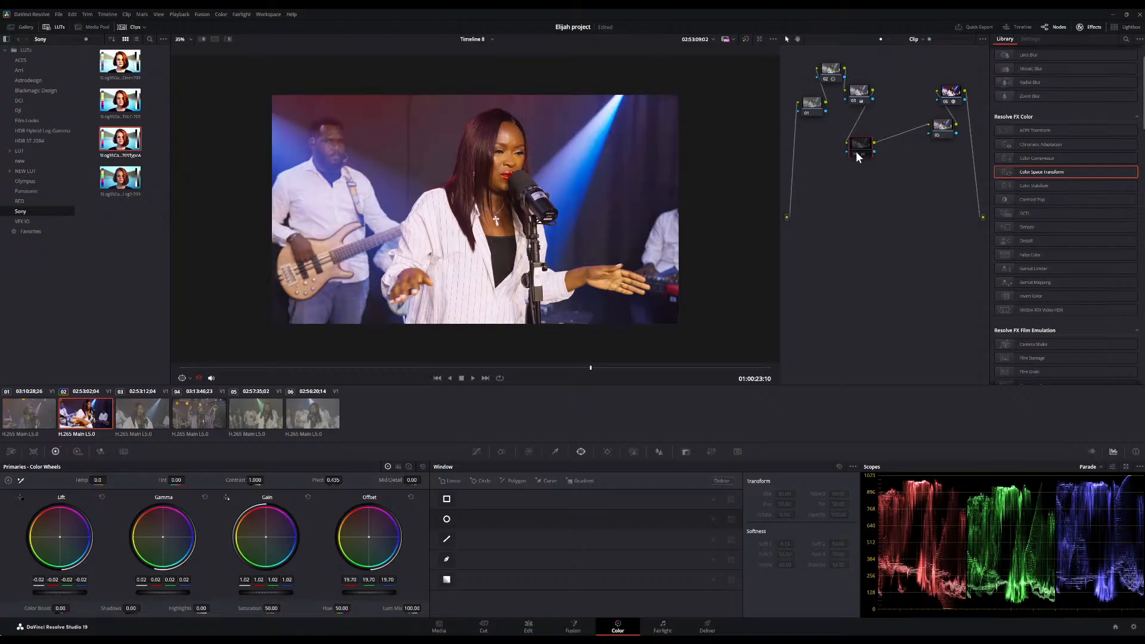
pyautogui.click(857, 153)
pyautogui.click(856, 152)
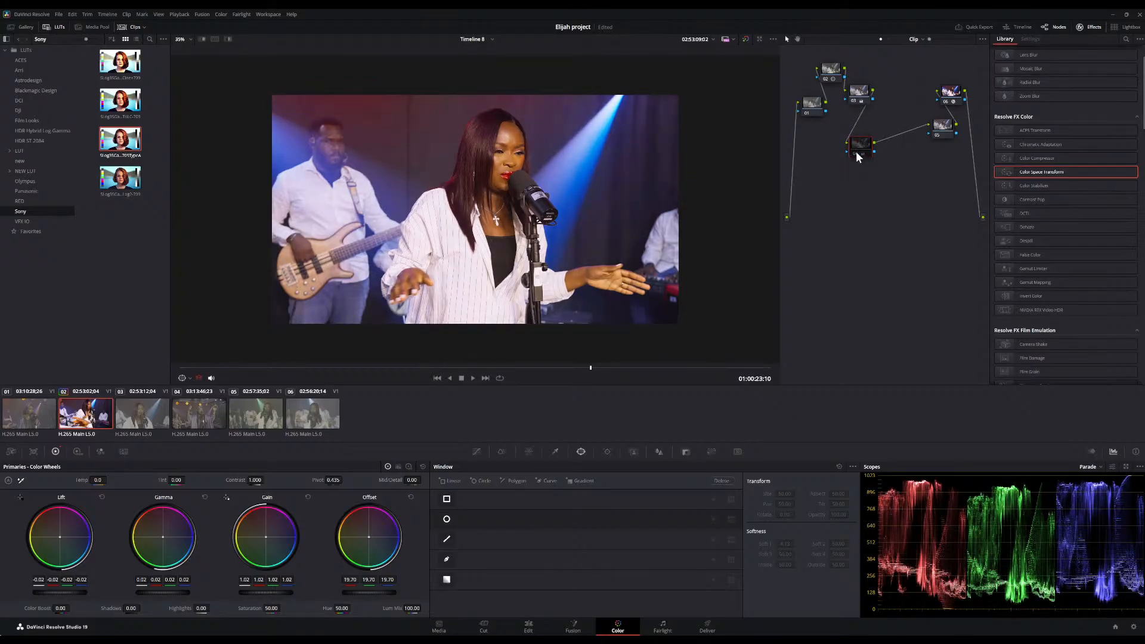
pyautogui.click(856, 153)
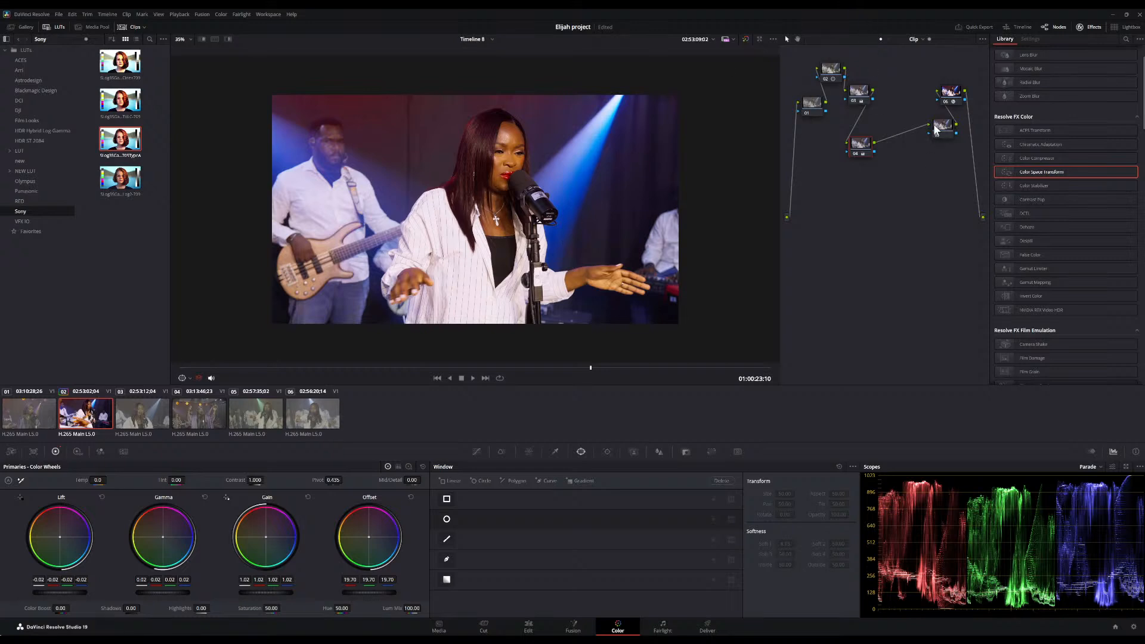
# Arrange node 04 in the upper row after node 03 and place node 05 below the row.
pyautogui.moveTo(943, 129); pyautogui.dragTo(898, 87)
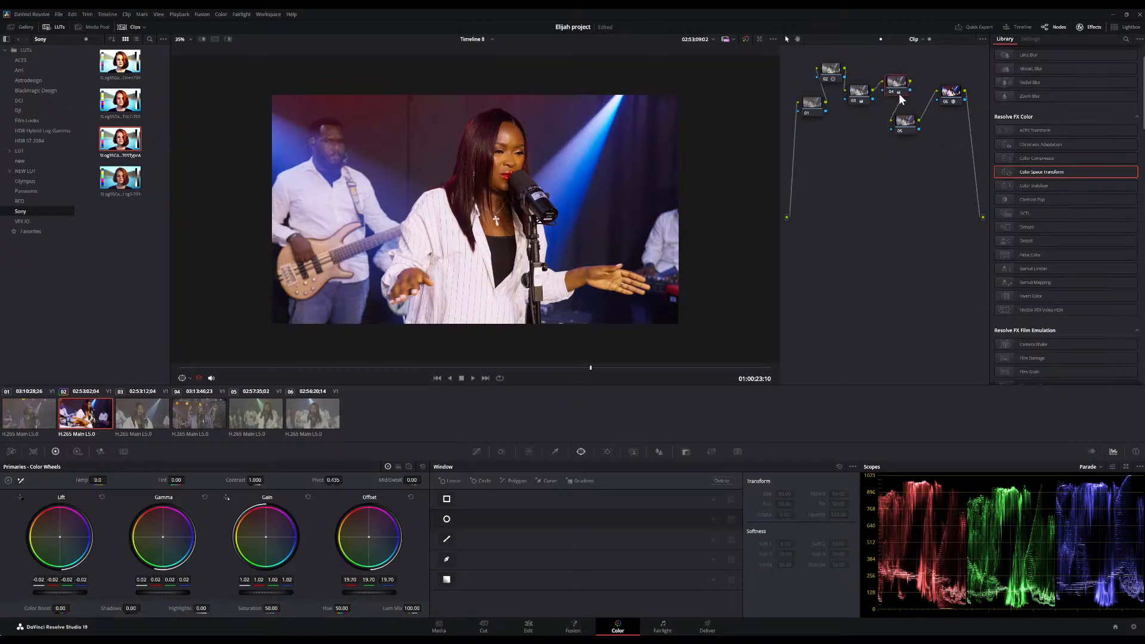
pyautogui.moveTo(905, 126); pyautogui.dragTo(871, 160)
pyautogui.scroll(1, 595, 186)
pyautogui.scroll(-2, 590, 185)
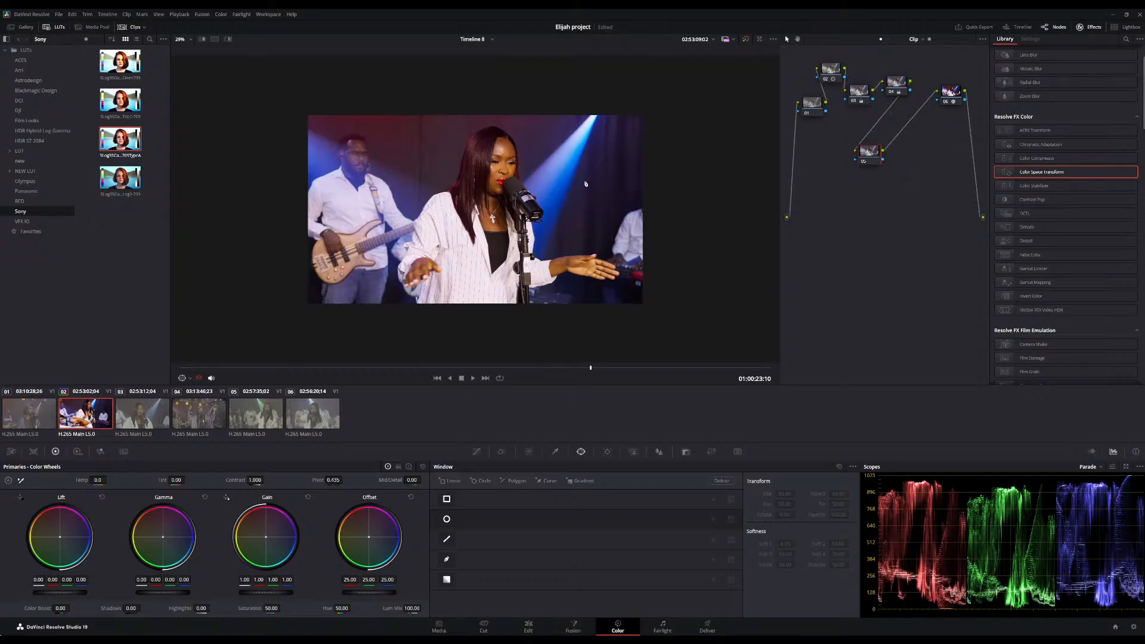
# Examine the corrected singer shot at wider and closer views.
pyautogui.click(854, 95)
pyautogui.click(834, 69)
pyautogui.scroll(-4, 511, 229)
pyautogui.scroll(12, 511, 228)
pyautogui.scroll(-1, 511, 229)
pyautogui.scroll(-1, 511, 228)
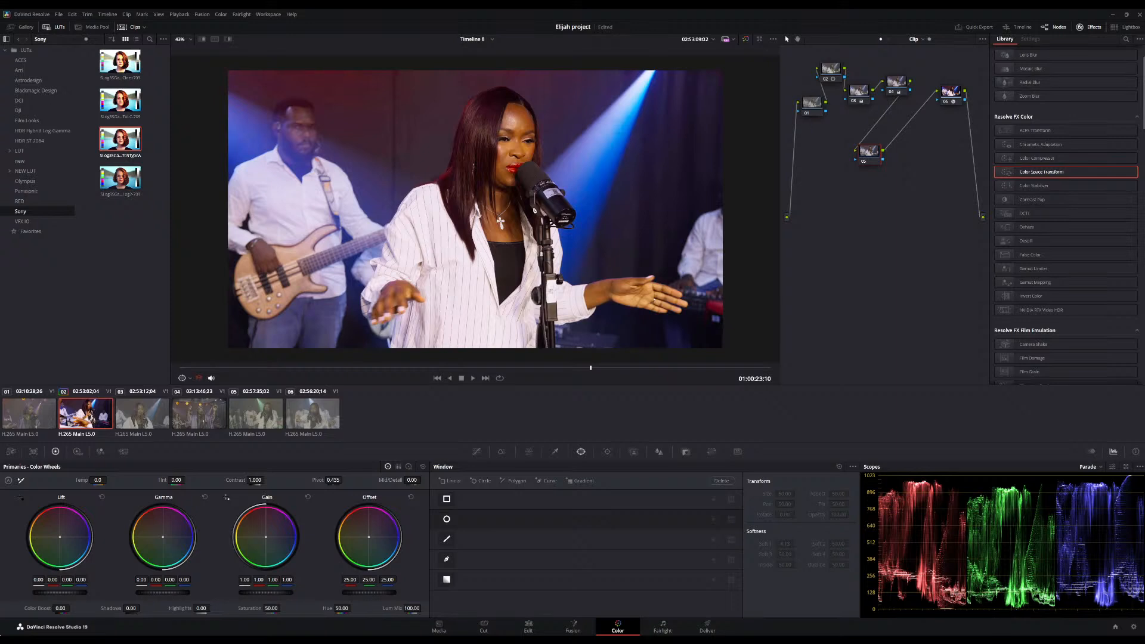
pyautogui.scroll(-2, 570, 261)
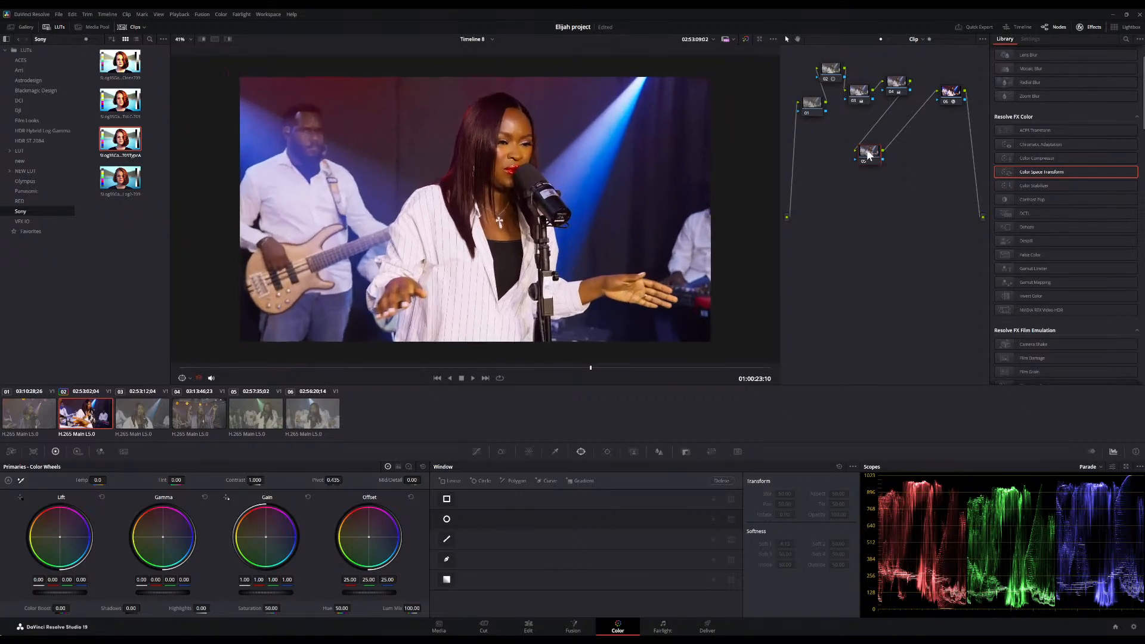
# Move node 05 farther down, then add a serial node after it and a layer node beneath the new one.
pyautogui.moveTo(870, 153); pyautogui.dragTo(832, 173)
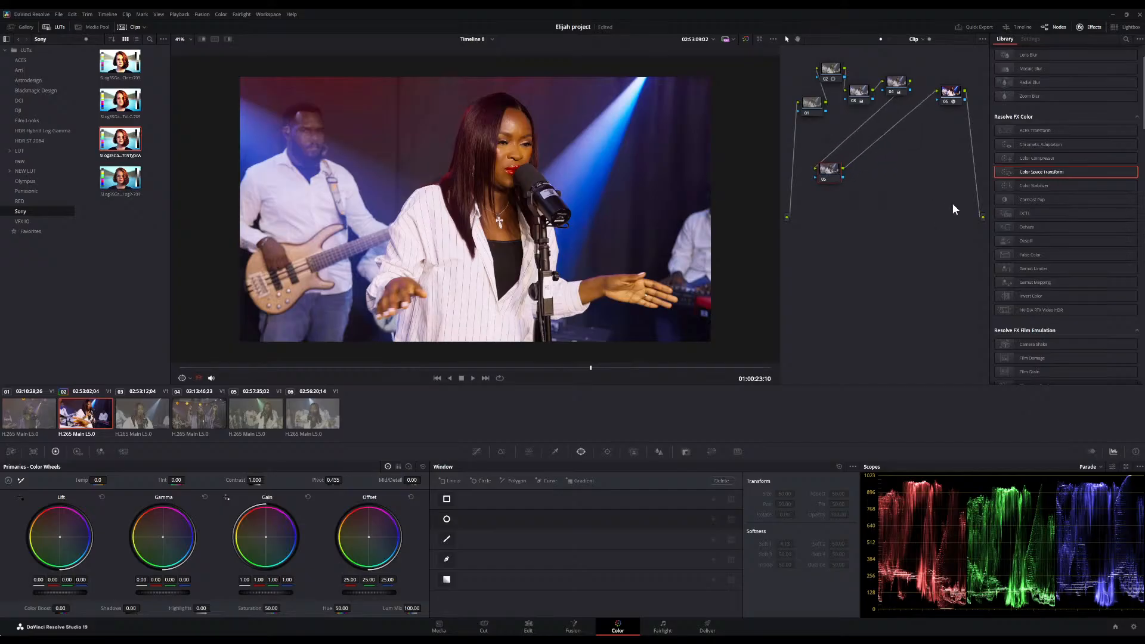
pyautogui.hotkey('alt', 's')
pyautogui.hotkey('alt', 'l')
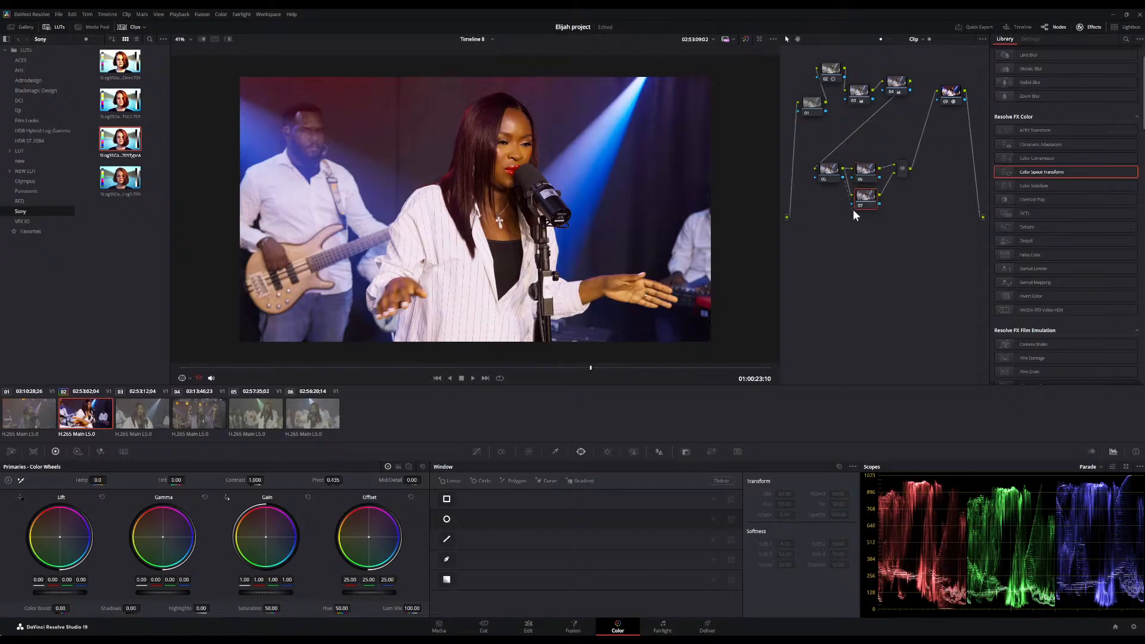
# Select node 05 and bypass all grades briefly to compare the flat original with the graded image.
pyautogui.click(827, 173)
pyautogui.click(745, 39)
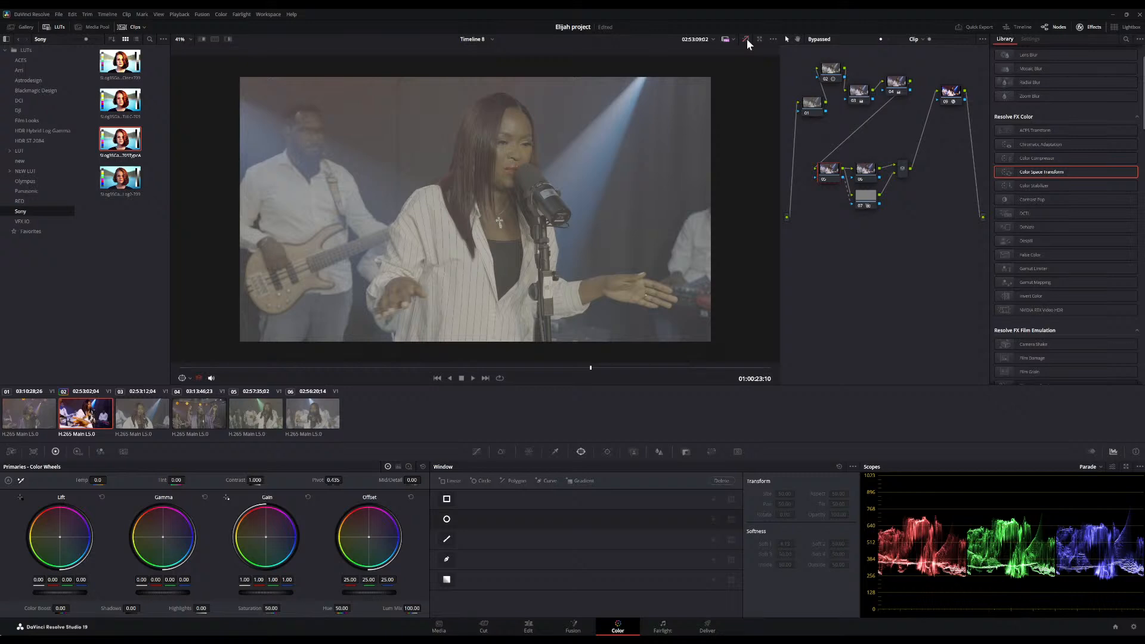
pyautogui.click(745, 39)
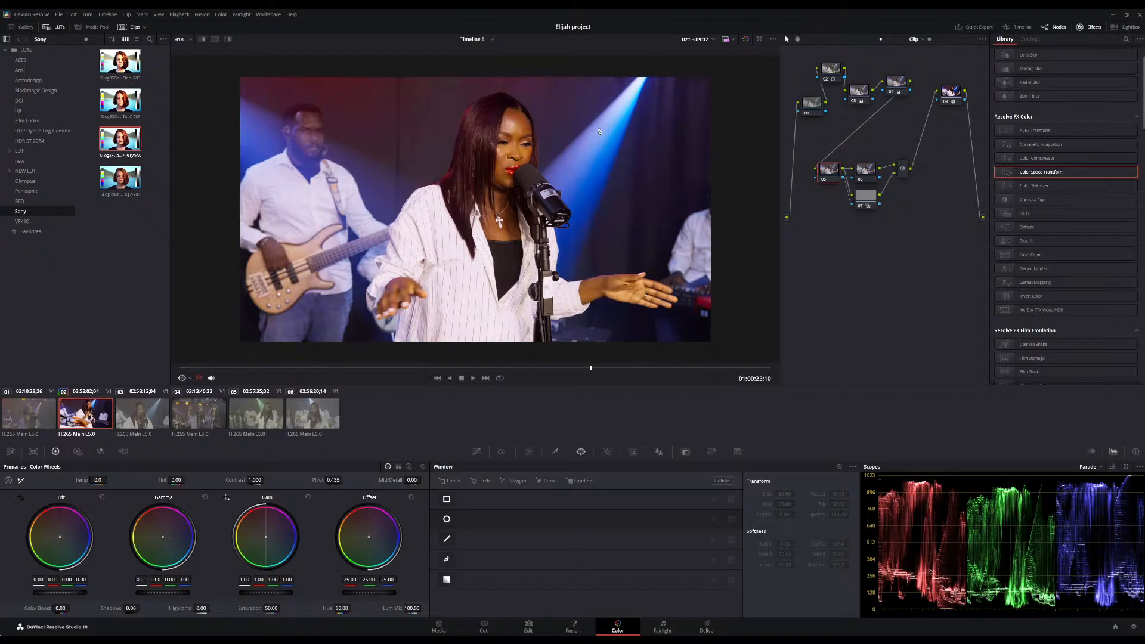
# Sample the singer's forehead with the 3D qualifier in node 05 and show the skin selection in highlight view.
pyautogui.click(555, 451)
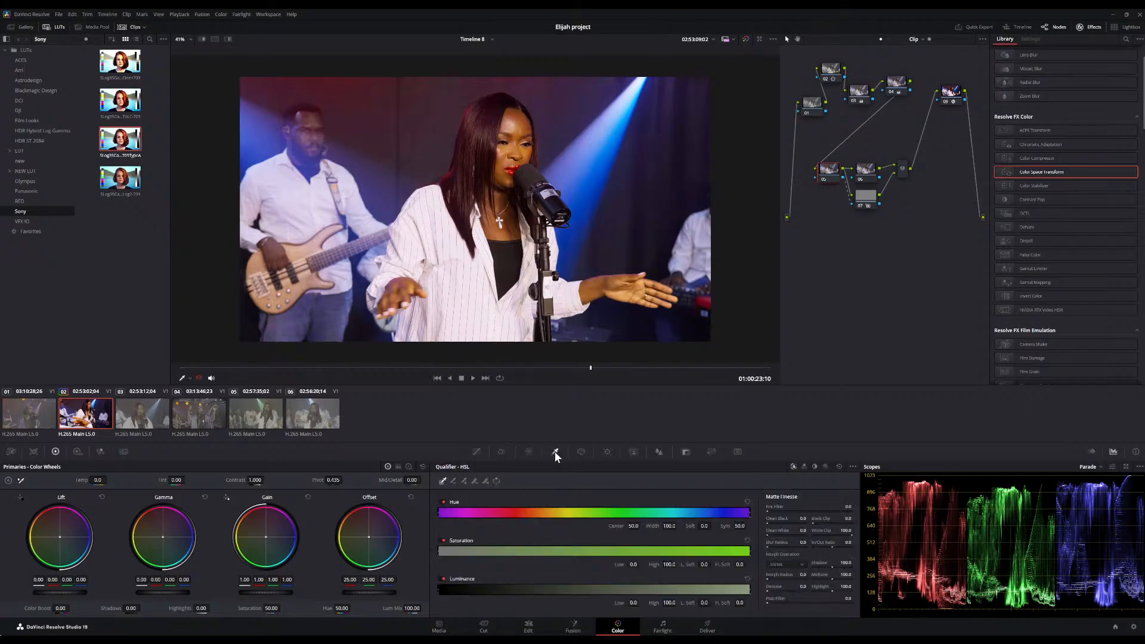
pyautogui.click(511, 117)
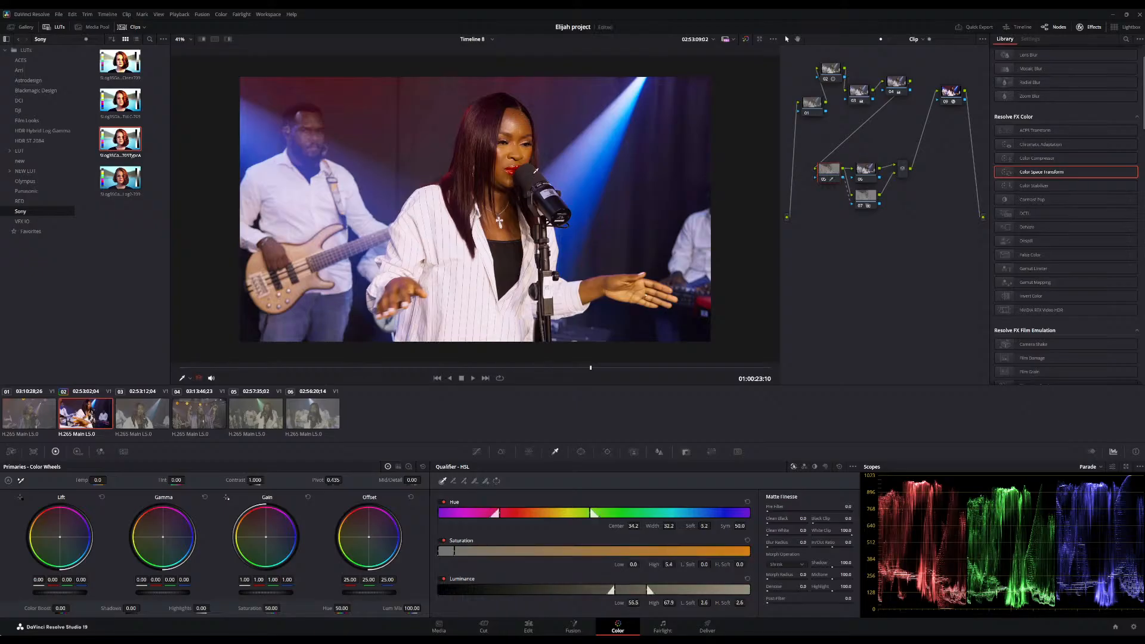
pyautogui.click(510, 112)
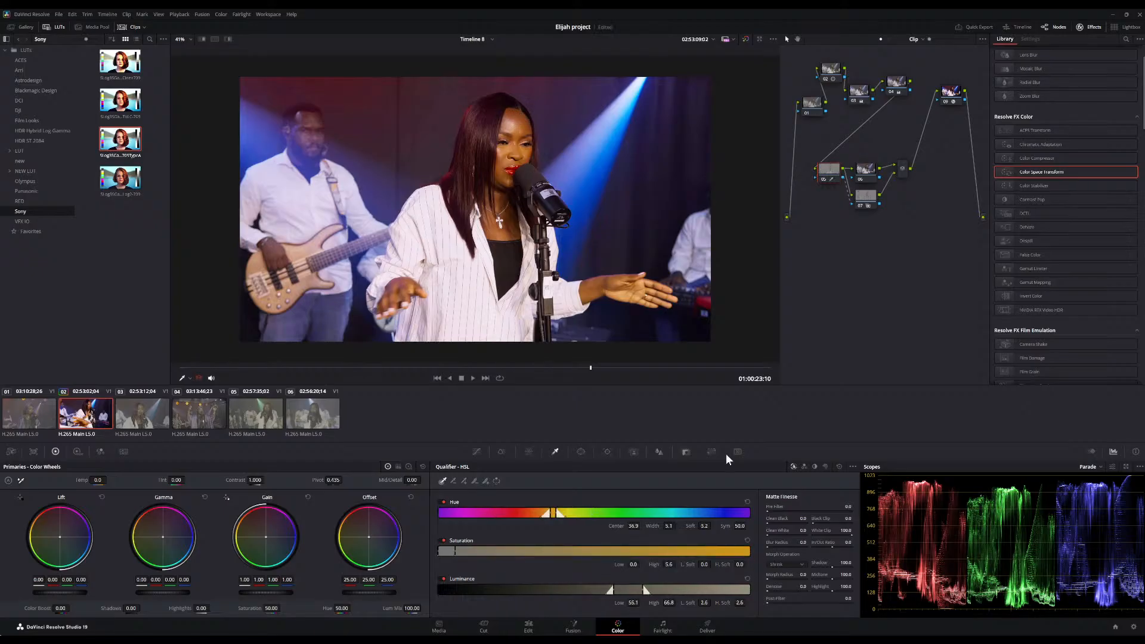
pyautogui.click(824, 467)
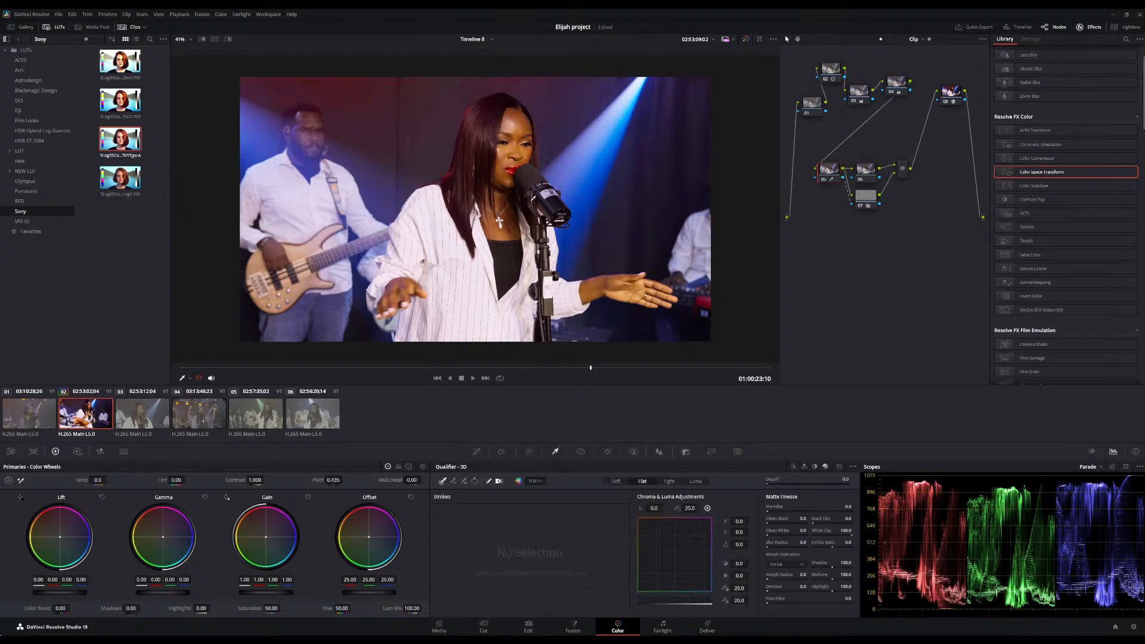
pyautogui.moveTo(516, 118)
pyautogui.mouseDown()
pyautogui.moveTo(507, 128)
pyautogui.moveTo(523, 136)
pyautogui.mouseUp()
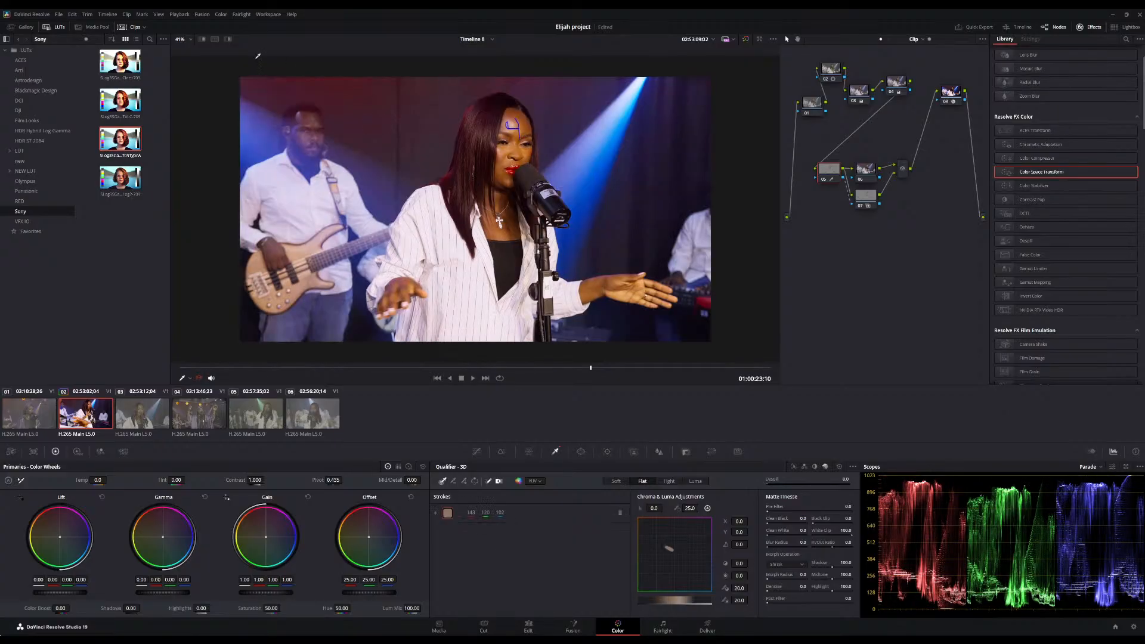
pyautogui.click(230, 37)
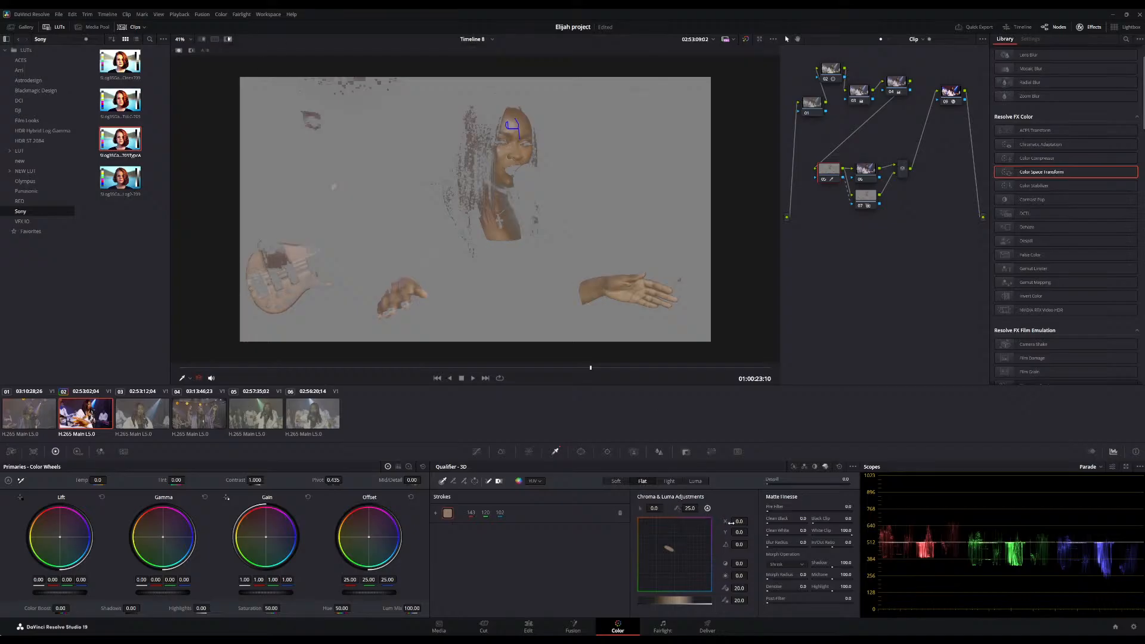
# Refine the skin key with chroma softness 7.4, luma softness 32.6, blur radius 16.4 and denoise 13.6, then turn off the highlight view.
pyautogui.moveTo(740, 521); pyautogui.dragTo(729, 521)
pyautogui.moveTo(739, 521); pyautogui.dragTo(738, 544)
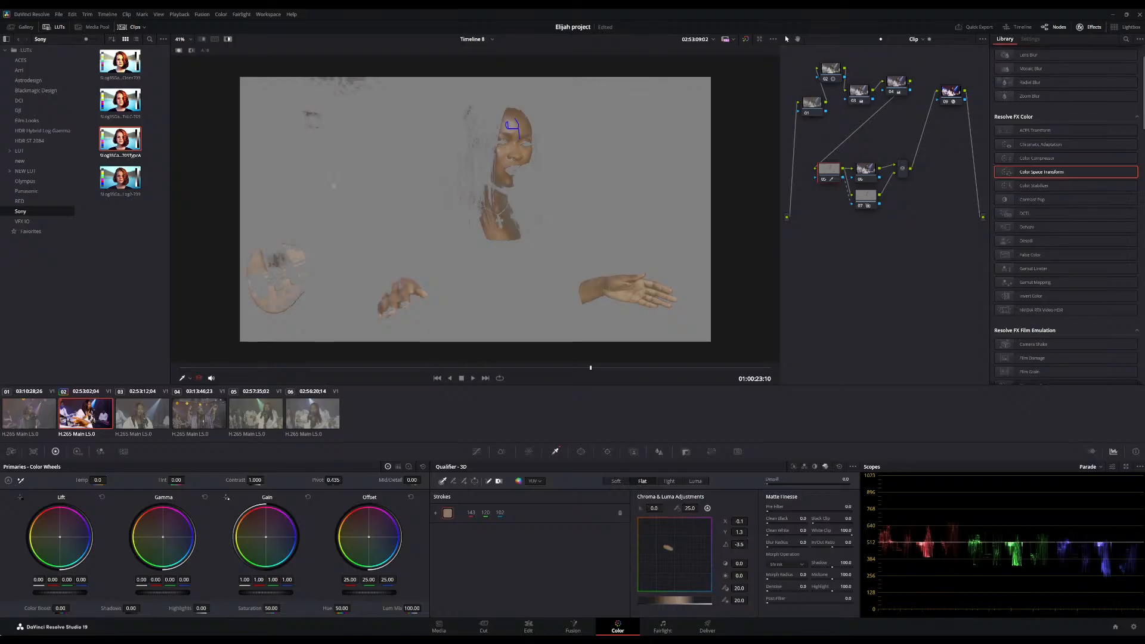
pyautogui.moveTo(665, 507); pyautogui.dragTo(702, 508)
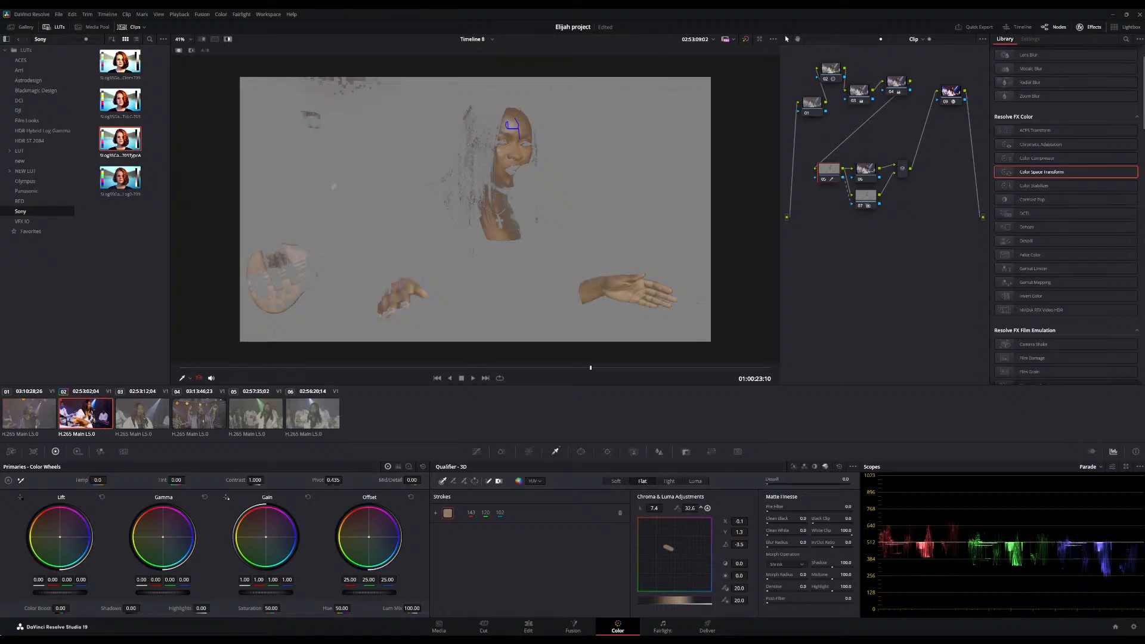
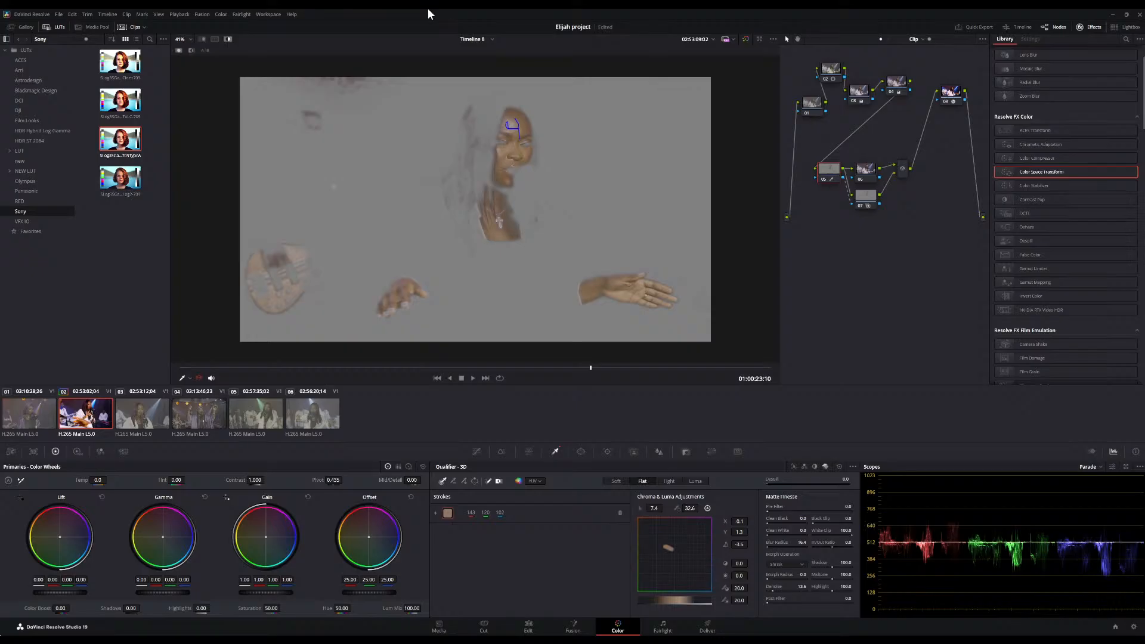
pyautogui.click(227, 39)
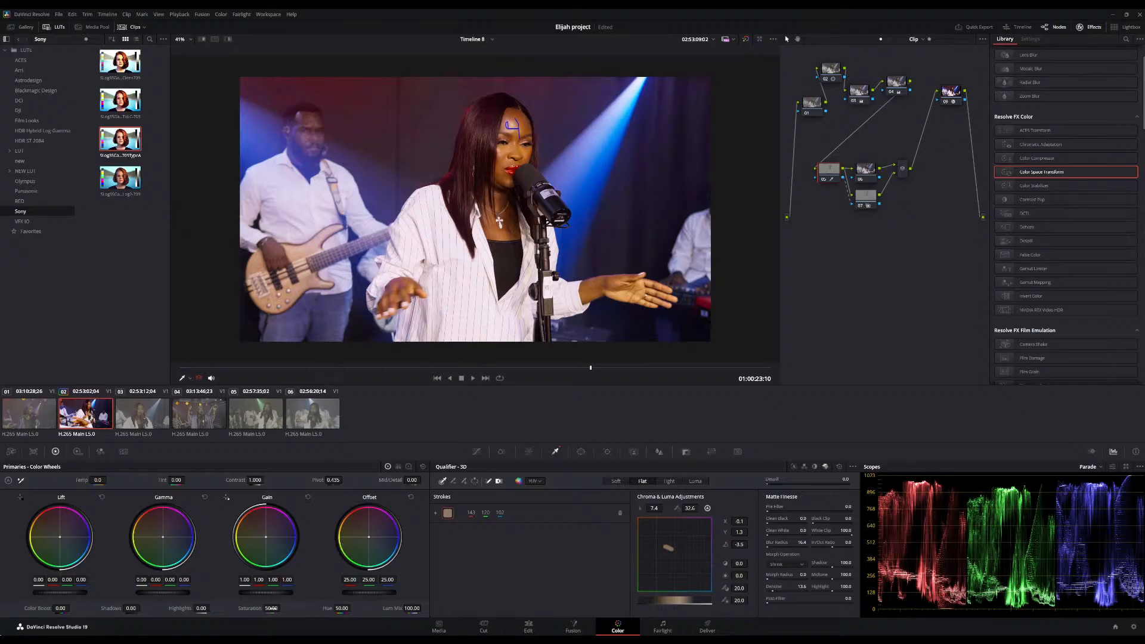
# Lower the keyed skin's saturation to about 40.8 and midtone detail to -17, then shift the Log midtones slightly toward orange.
pyautogui.moveTo(271, 608); pyautogui.dragTo(265, 609)
pyautogui.moveTo(255, 480); pyautogui.dragTo(266, 479)
pyautogui.hotkey('ctrl', 's')
pyautogui.moveTo(390, 480); pyautogui.dragTo(373, 480)
pyautogui.click(408, 467)
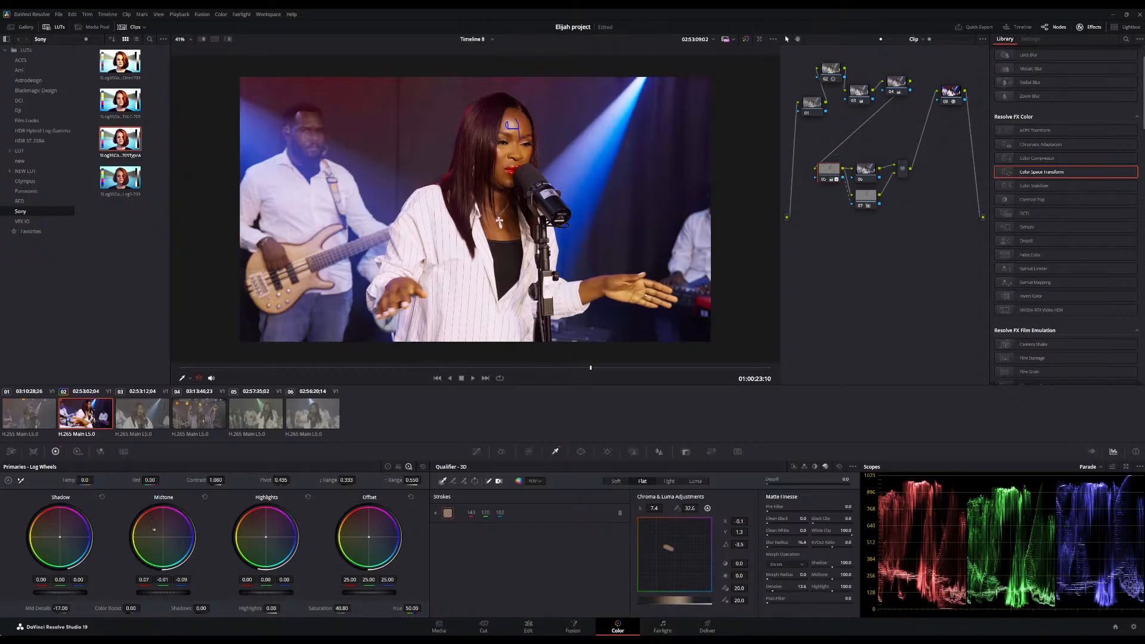
pyautogui.moveTo(155, 529); pyautogui.dragTo(155, 529)
# Select node 06 and toggle its highlight view to check which part of the image it affects.
pyautogui.click(867, 174)
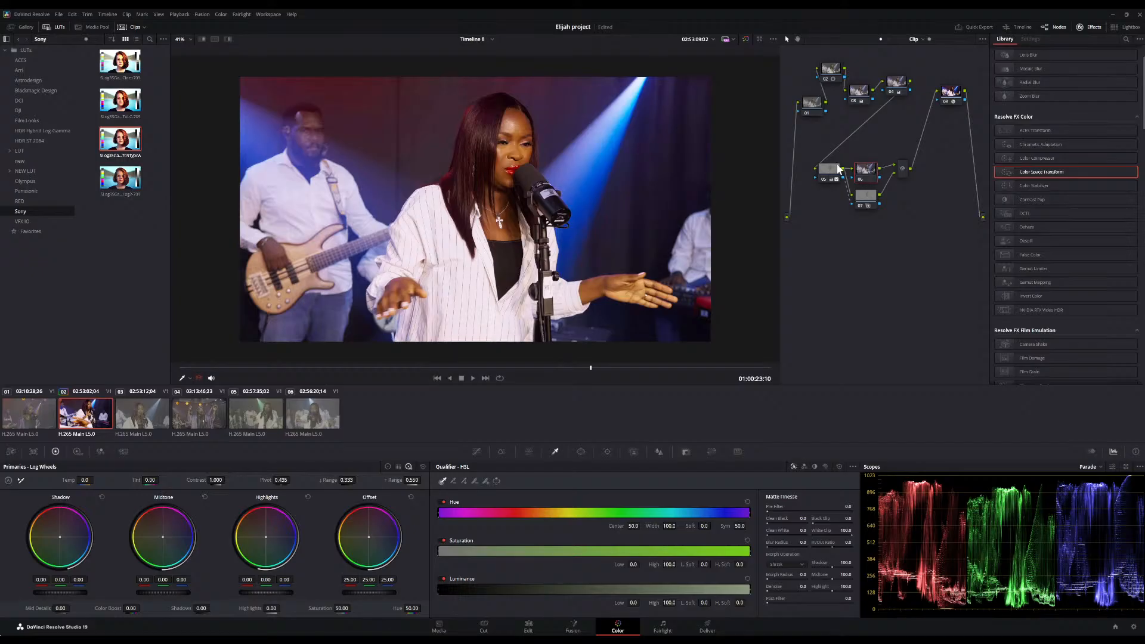
pyautogui.click(228, 39)
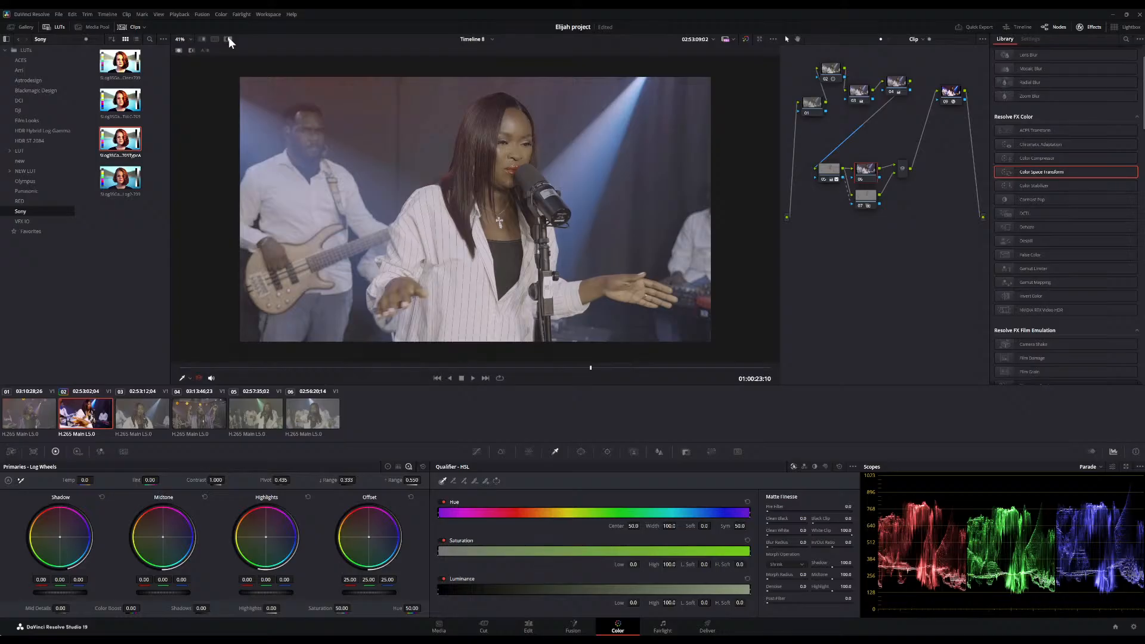
pyautogui.click(228, 38)
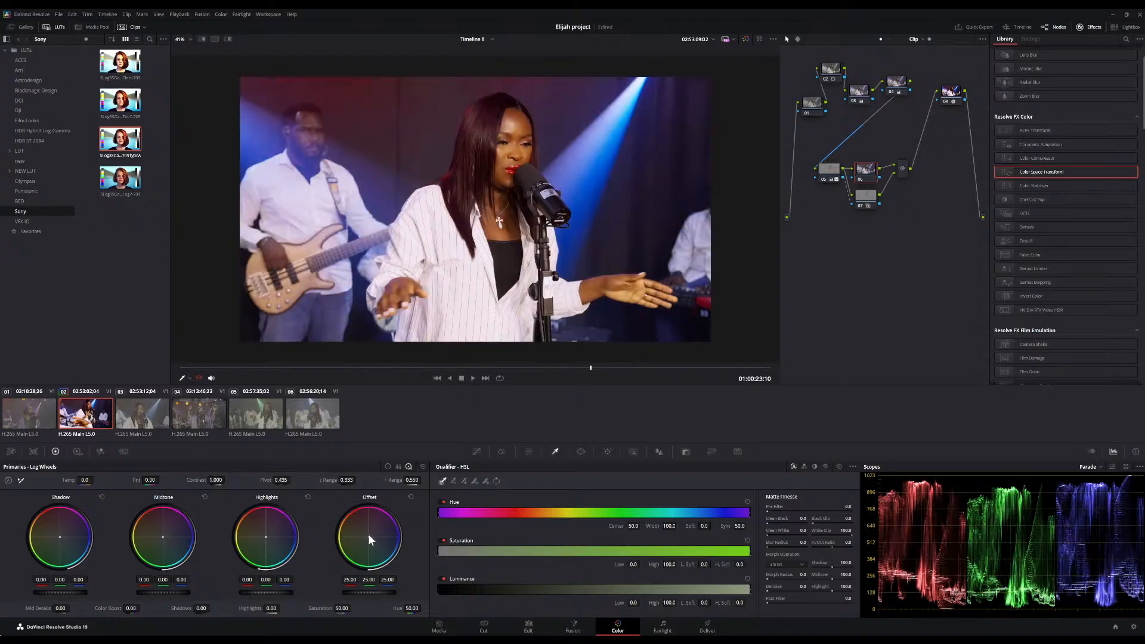
# Try a cool teal cast in node 06 by shifting the Offset wheel to about 17.85, 26.81 and 27.83.
pyautogui.moveTo(368, 537); pyautogui.dragTo(370, 538)
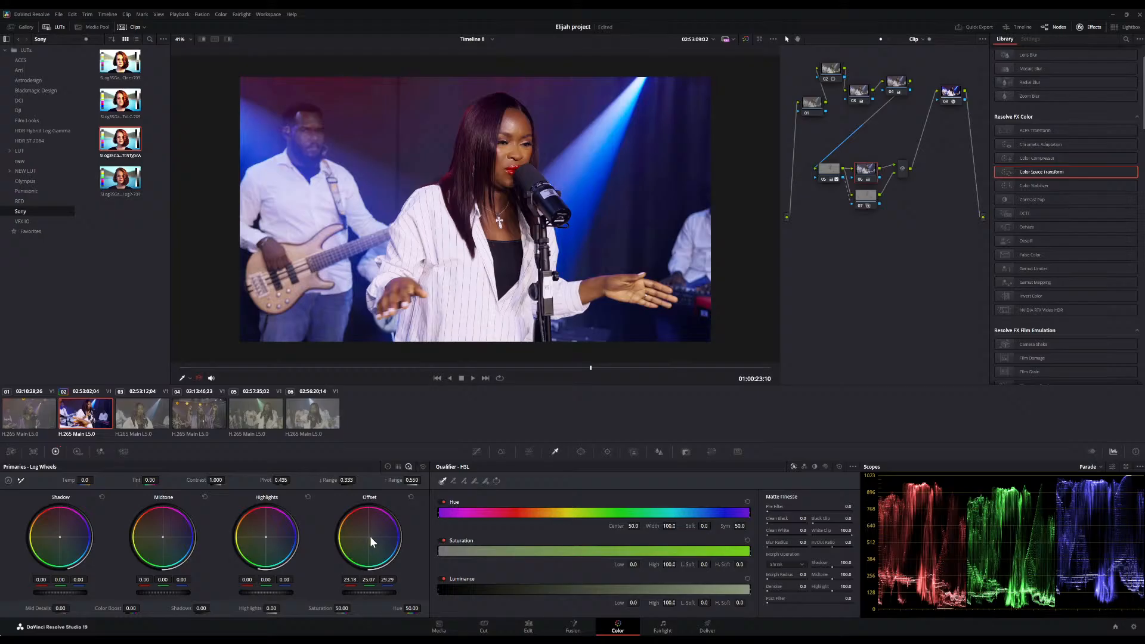
pyautogui.moveTo(370, 538); pyautogui.dragTo(372, 538)
pyautogui.moveTo(371, 538); pyautogui.dragTo(371, 538)
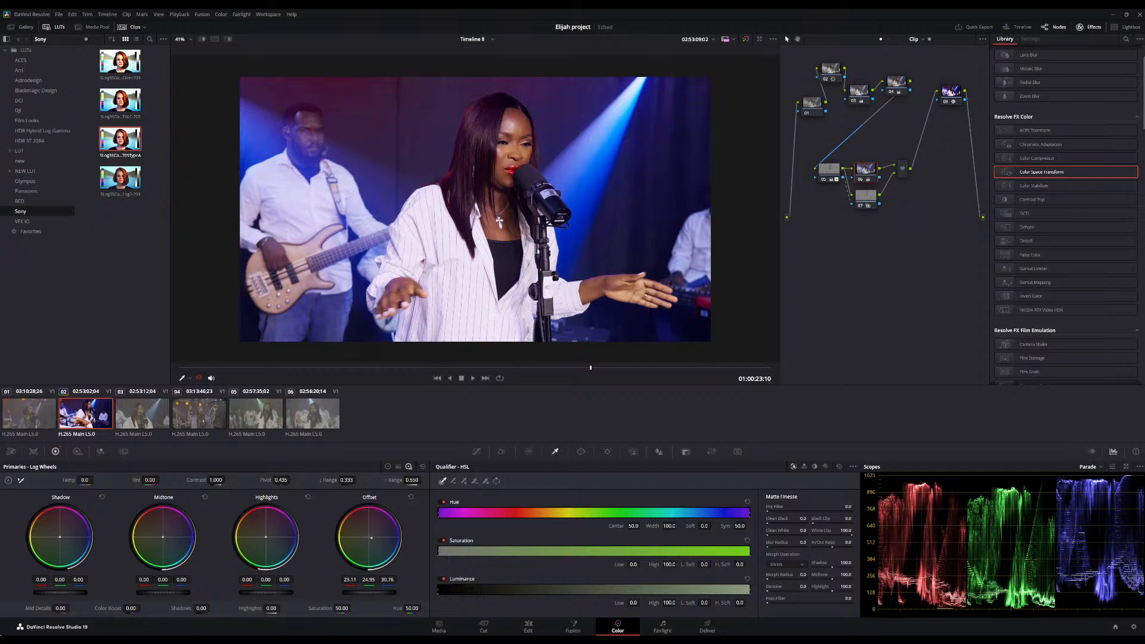
pyautogui.moveTo(371, 538); pyautogui.dragTo(370, 540)
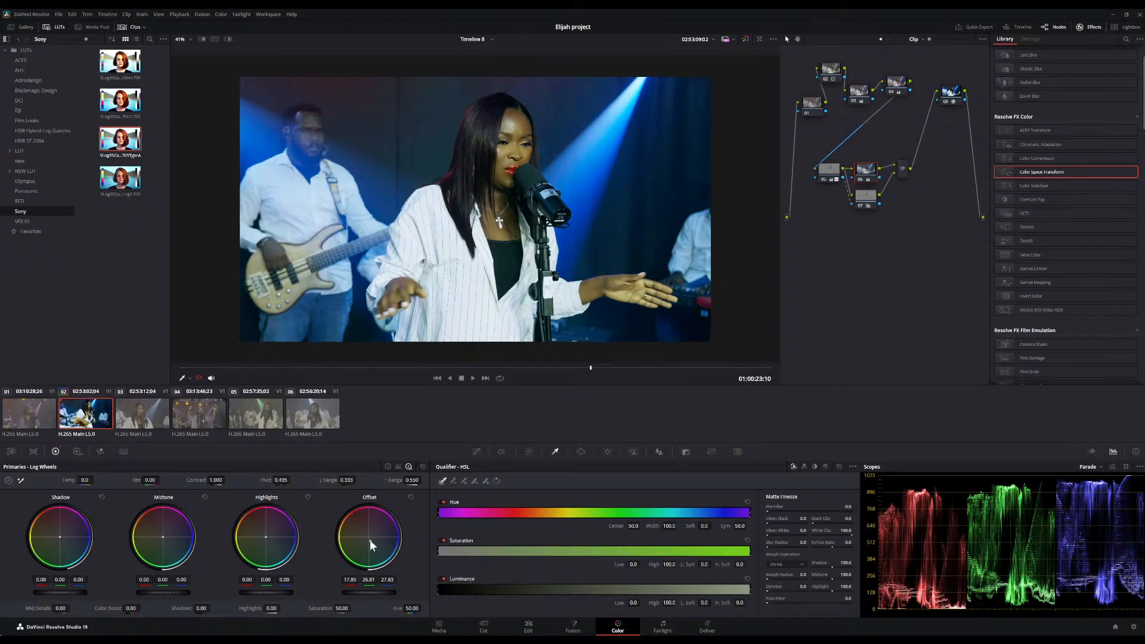
# Switch to the Edit page, play the vertical reference video from the media pool and scrub back to its two-portrait shot.
pyautogui.click(526, 628)
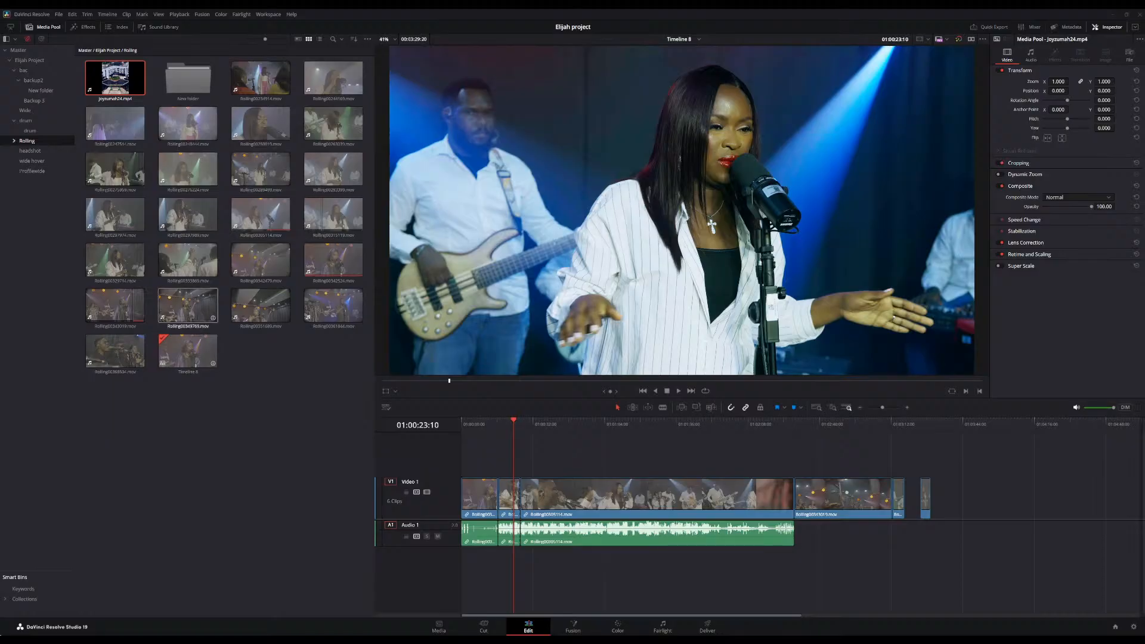
pyautogui.doubleClick(126, 69)
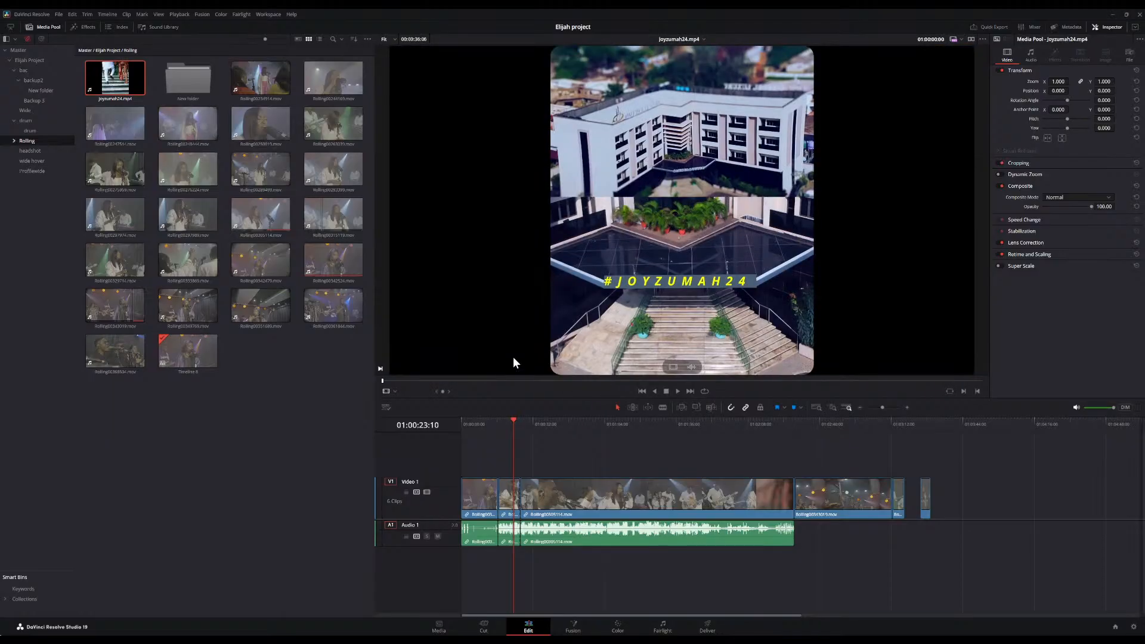
pyautogui.press('space')
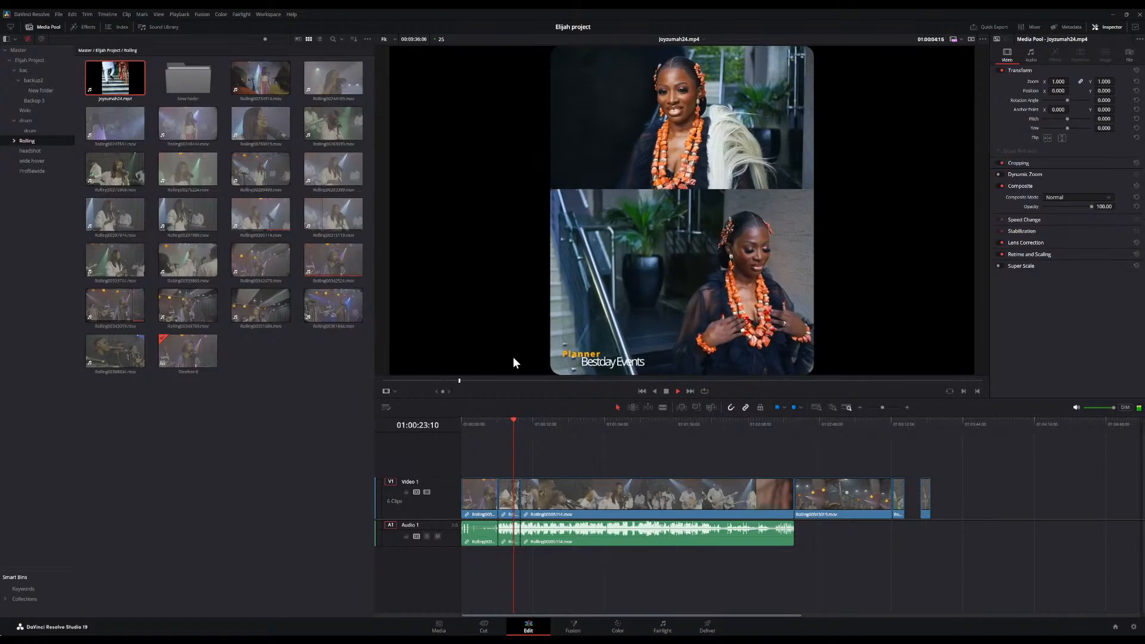
pyautogui.press('space')
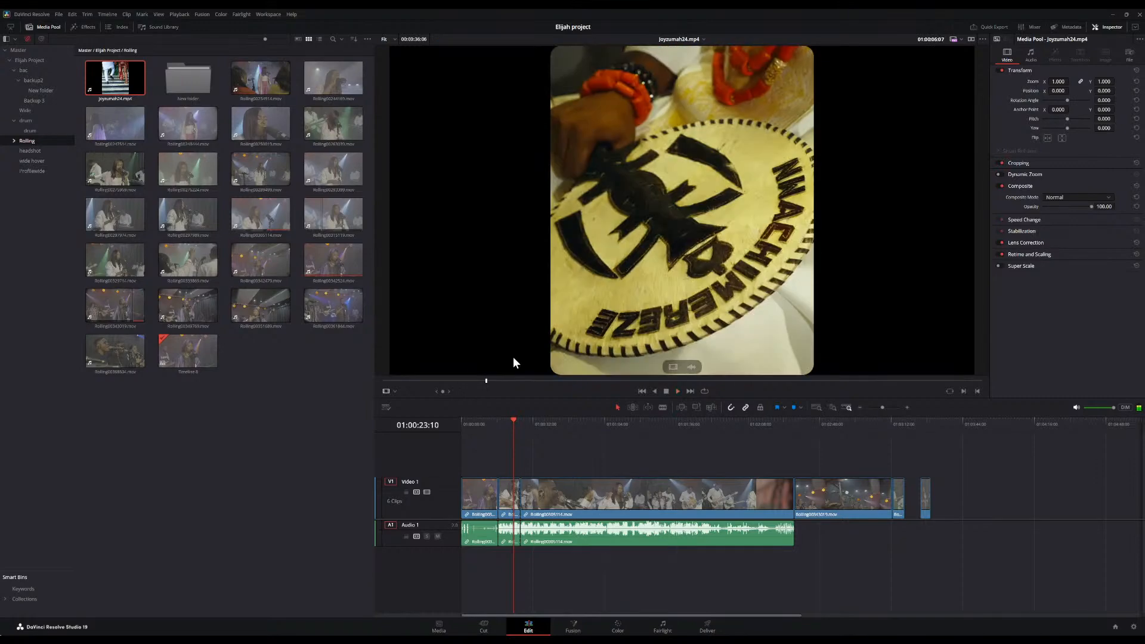
pyautogui.moveTo(470, 378); pyautogui.dragTo(446, 382)
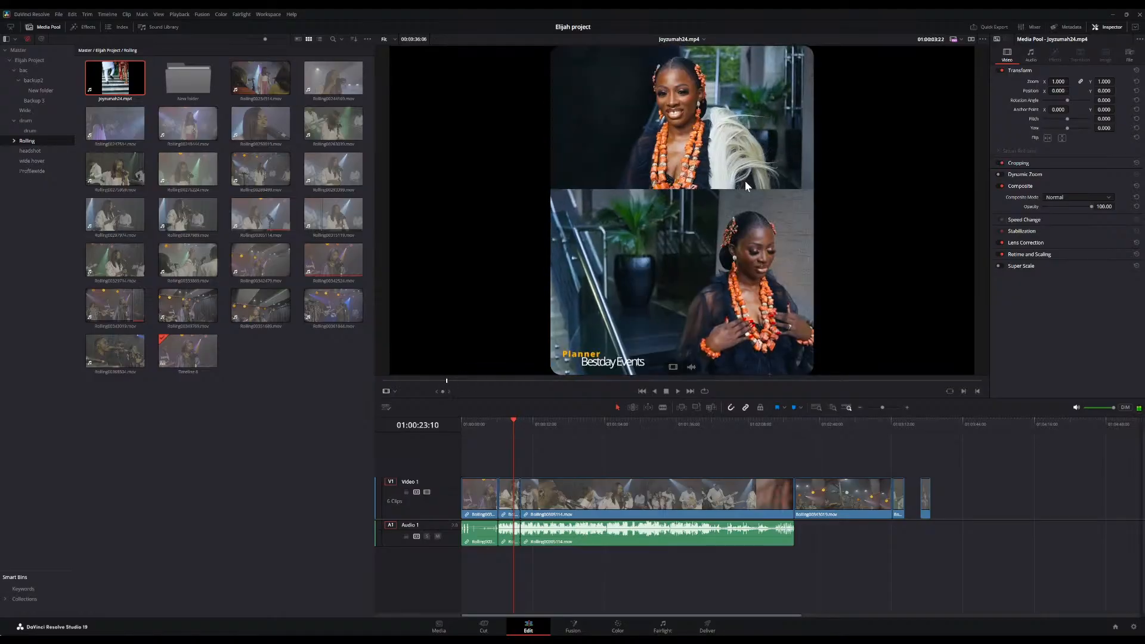
# Examine the skin tones and background colors of the reference portraits at closer and wider views, and play the rest of the video.
pyautogui.scroll(3, 745, 181)
pyautogui.scroll(-3, 746, 180)
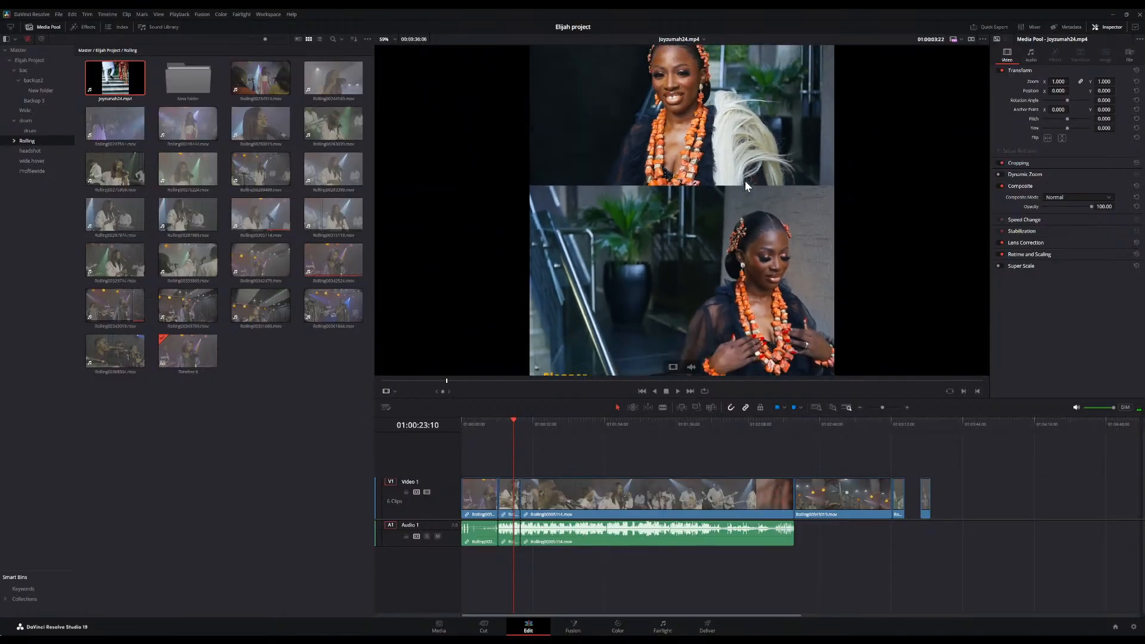
pyautogui.scroll(-1, 745, 181)
pyautogui.scroll(-1, 745, 180)
pyautogui.scroll(3, 745, 181)
pyautogui.scroll(-2, 746, 181)
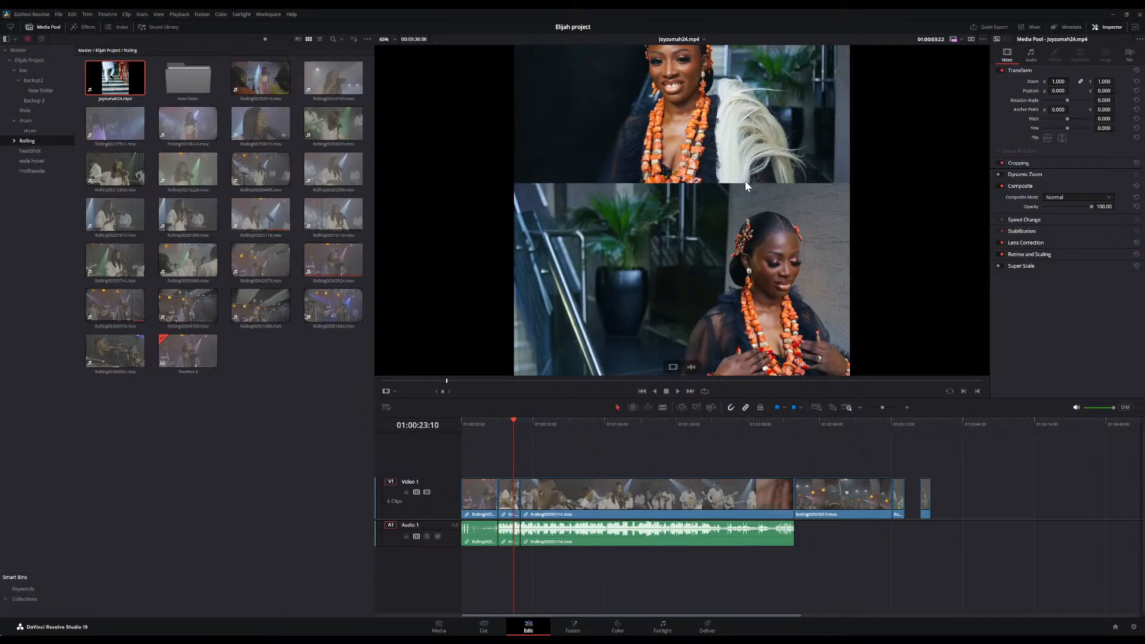
pyautogui.press('space')
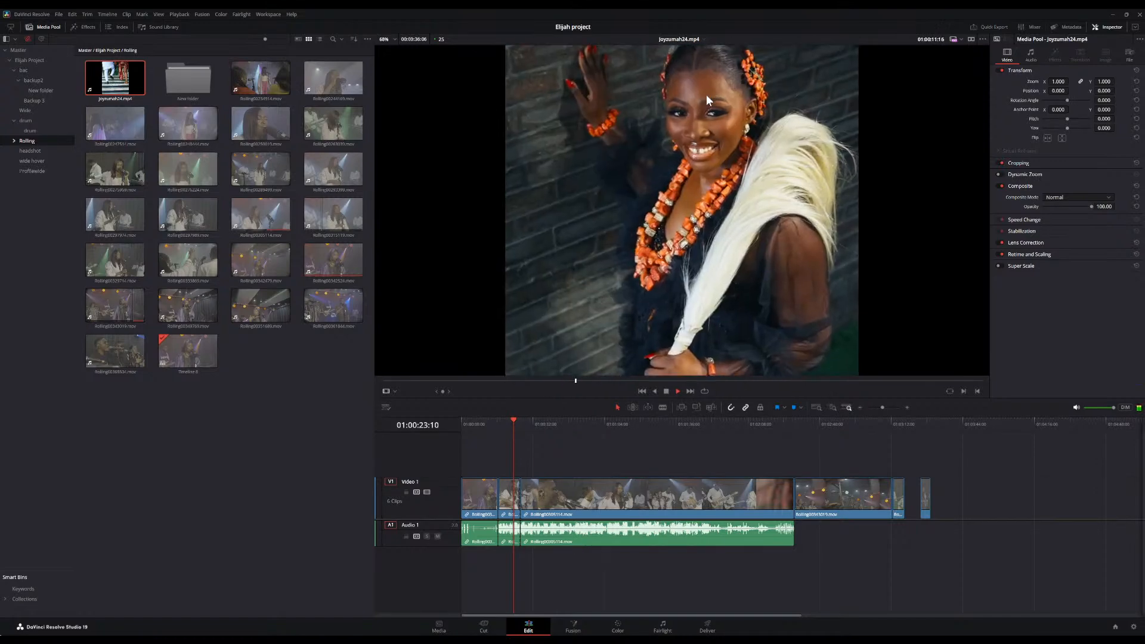
pyautogui.scroll(-2, 706, 94)
pyautogui.scroll(2, 706, 95)
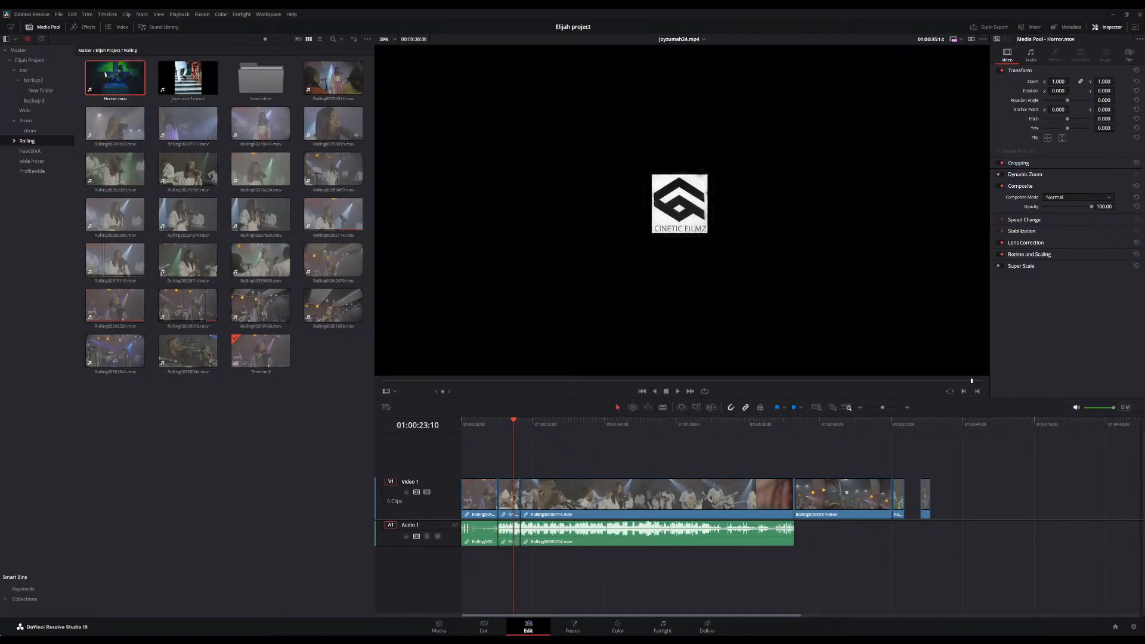
# Play Horror.mov in the source viewer to study its blue and green color treatment, then stop playback.
pyautogui.doubleClick(102, 85)
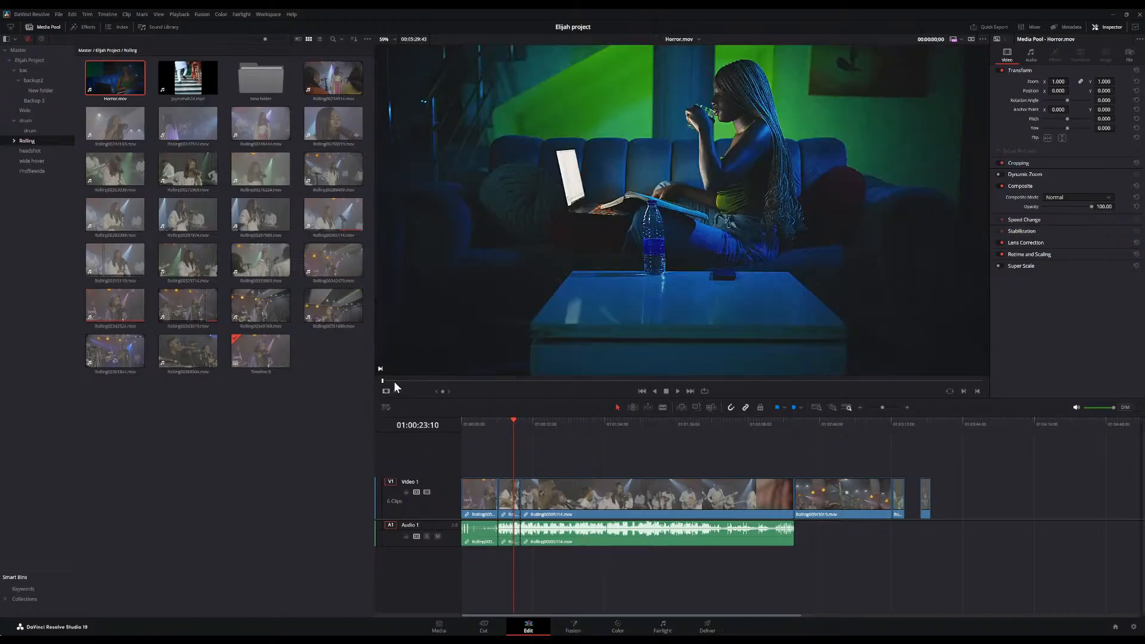
pyautogui.press('space')
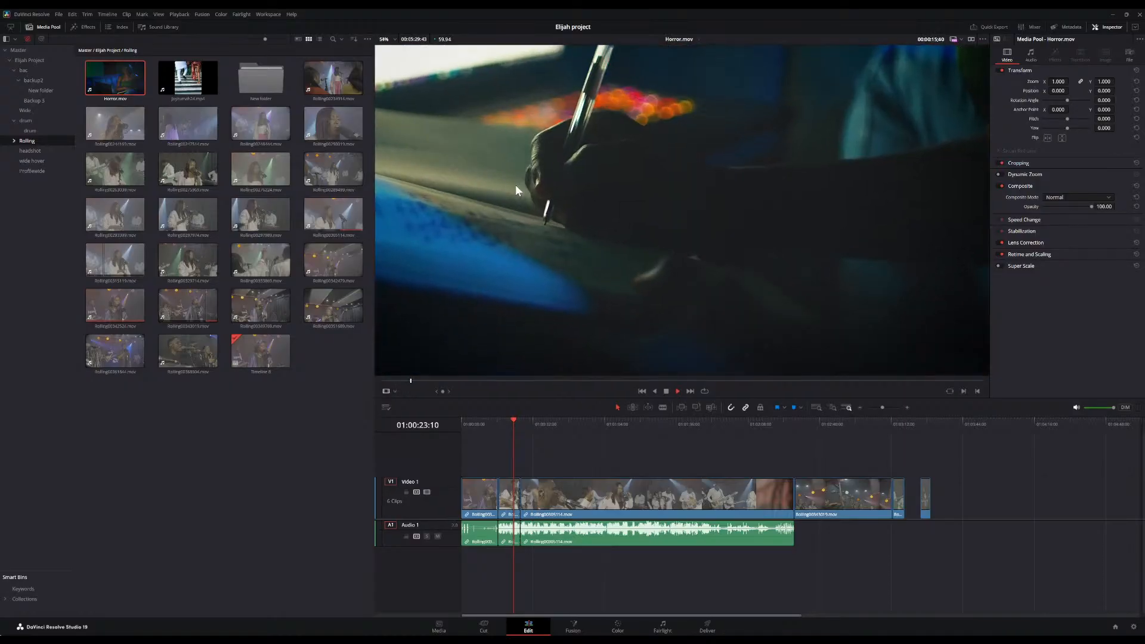
pyautogui.scroll(-2, 516, 184)
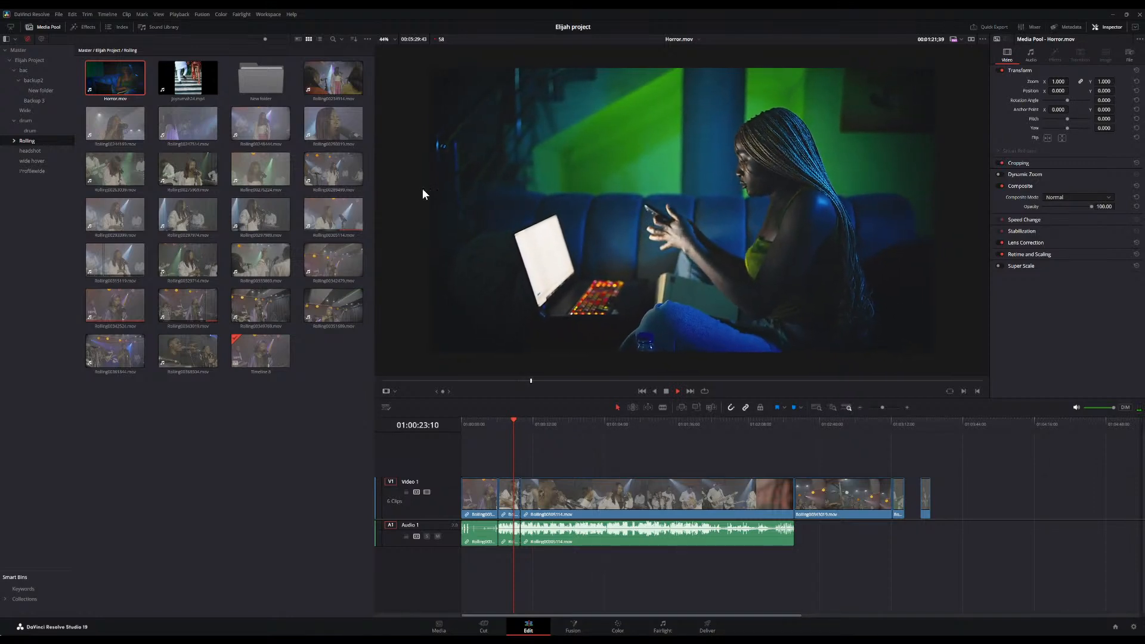
pyautogui.click(203, 500)
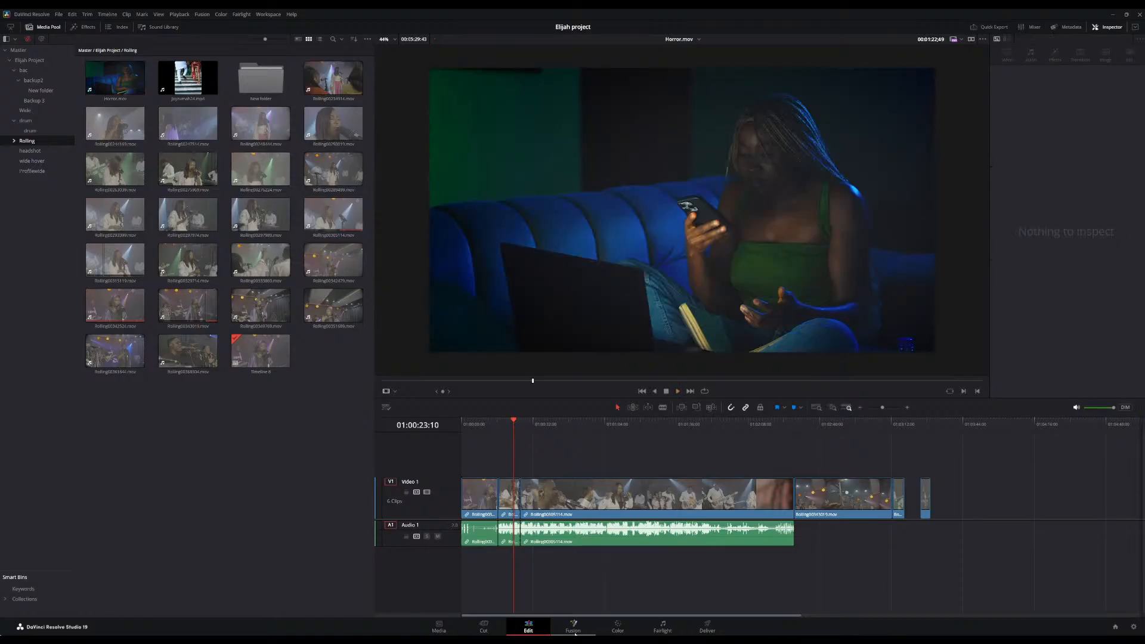
# Return to the Color page, reset node 06's Offset and shift it toward blue at about 21.72, 25.38 and 30.52.
pyautogui.click(619, 627)
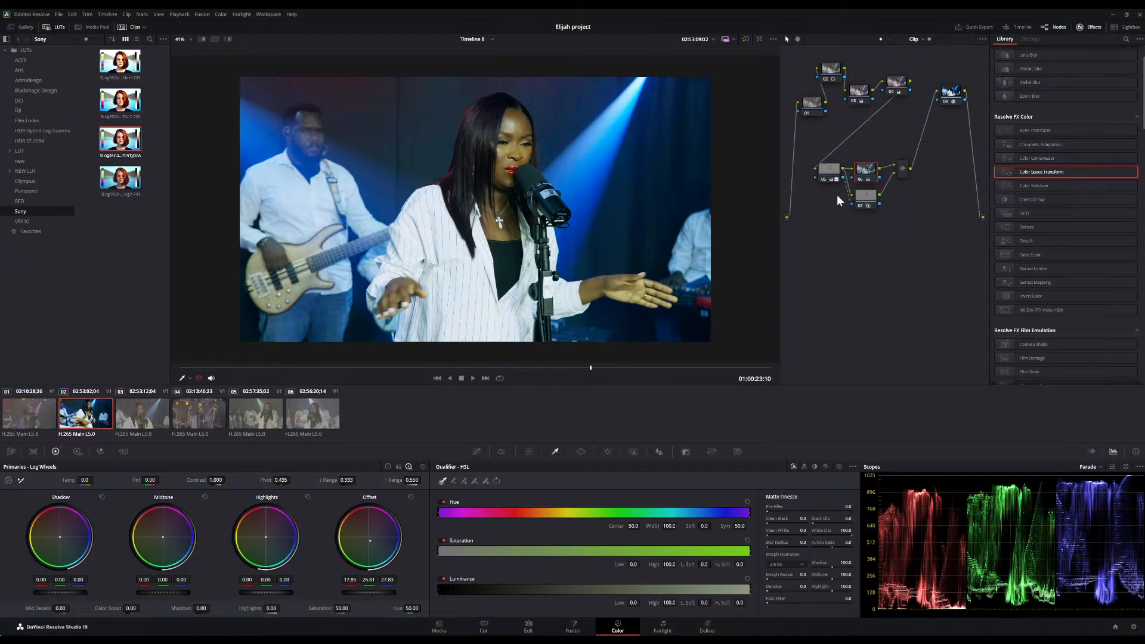
pyautogui.doubleClick(367, 539)
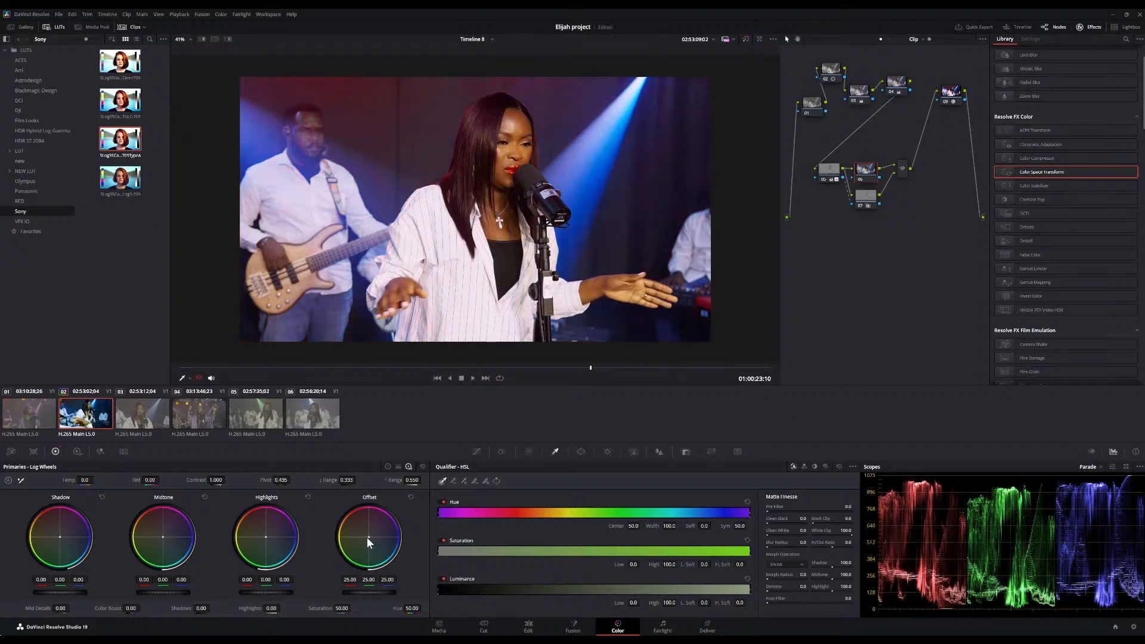
pyautogui.moveTo(368, 538); pyautogui.dragTo(372, 539)
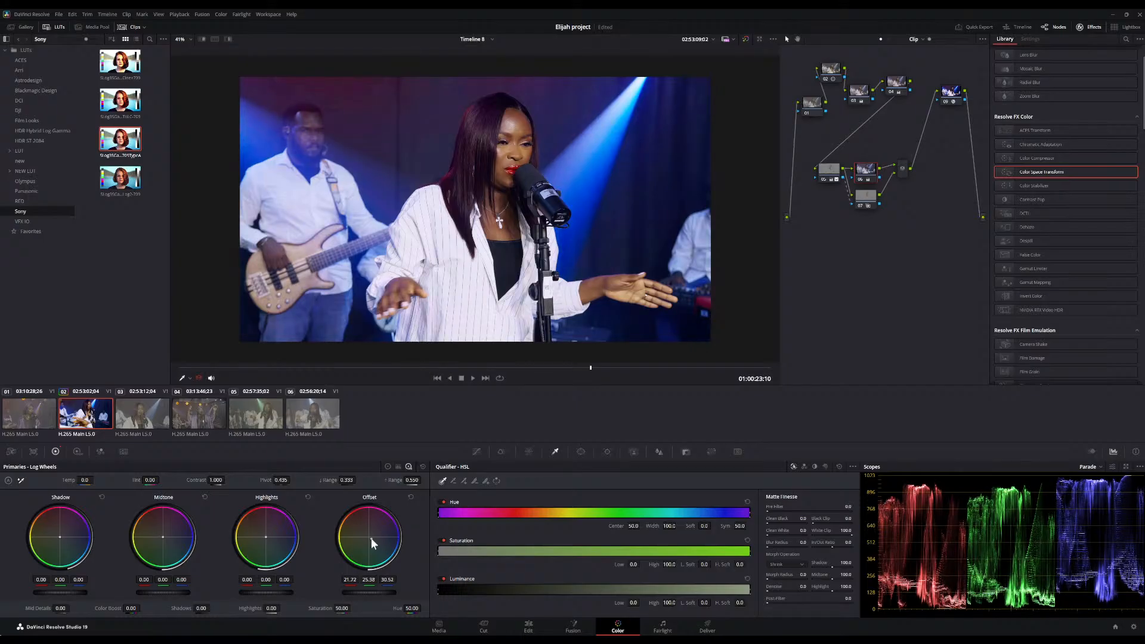
# Compare the full grade with the ungraded image several times and check the shot at a smaller view size.
pyautogui.click(746, 40)
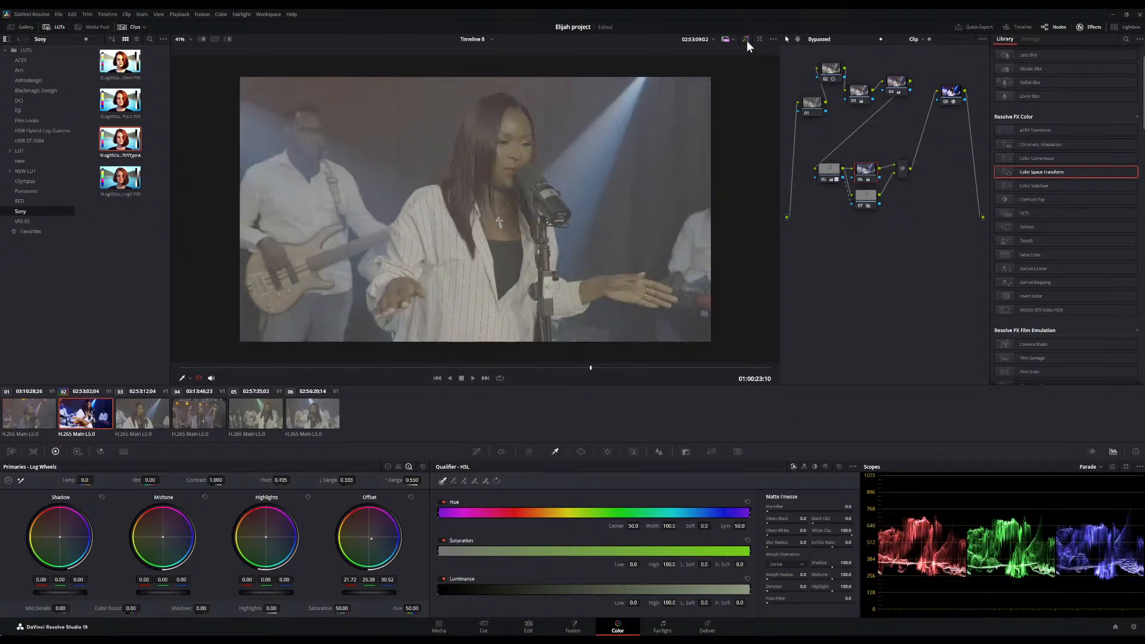
pyautogui.click(746, 40)
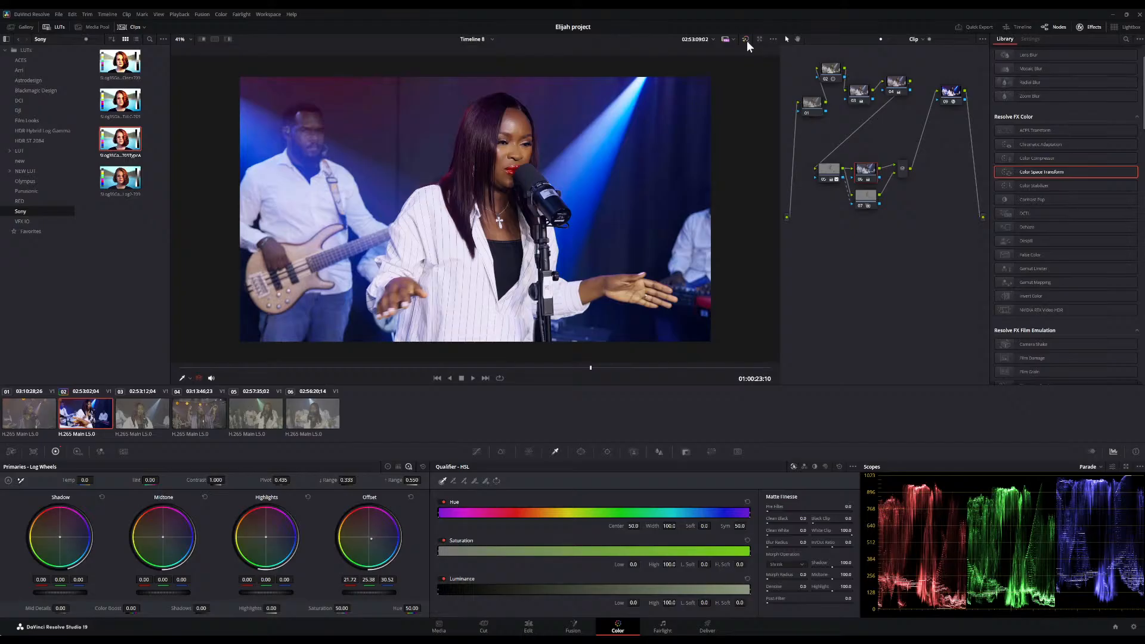
pyautogui.click(746, 40)
pyautogui.click(746, 40)
pyautogui.click(746, 40)
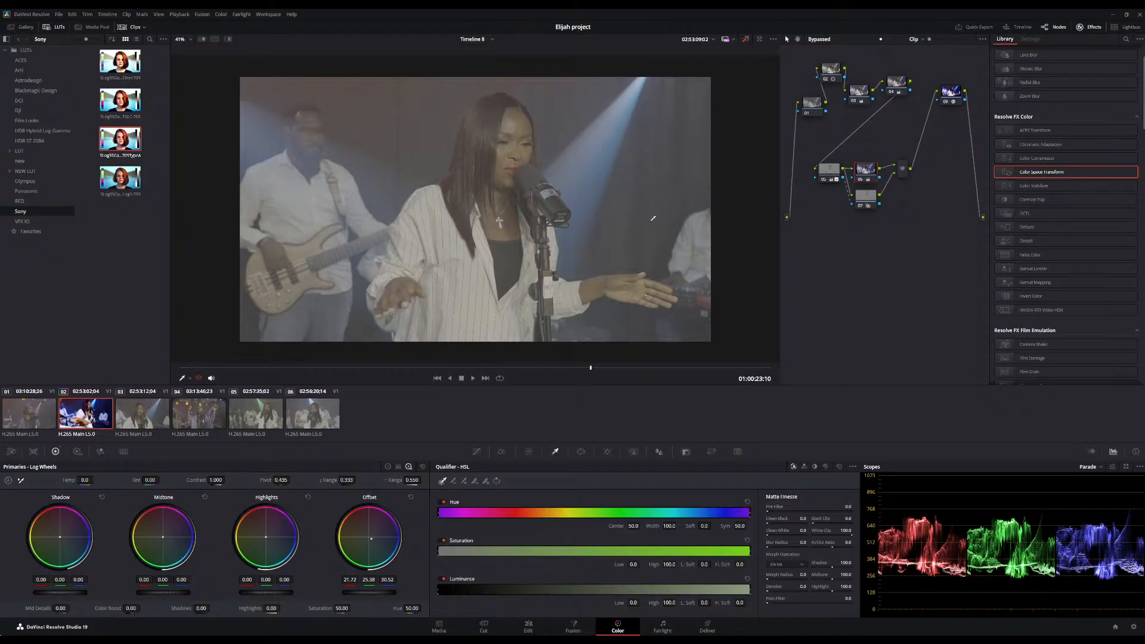
pyautogui.click(746, 38)
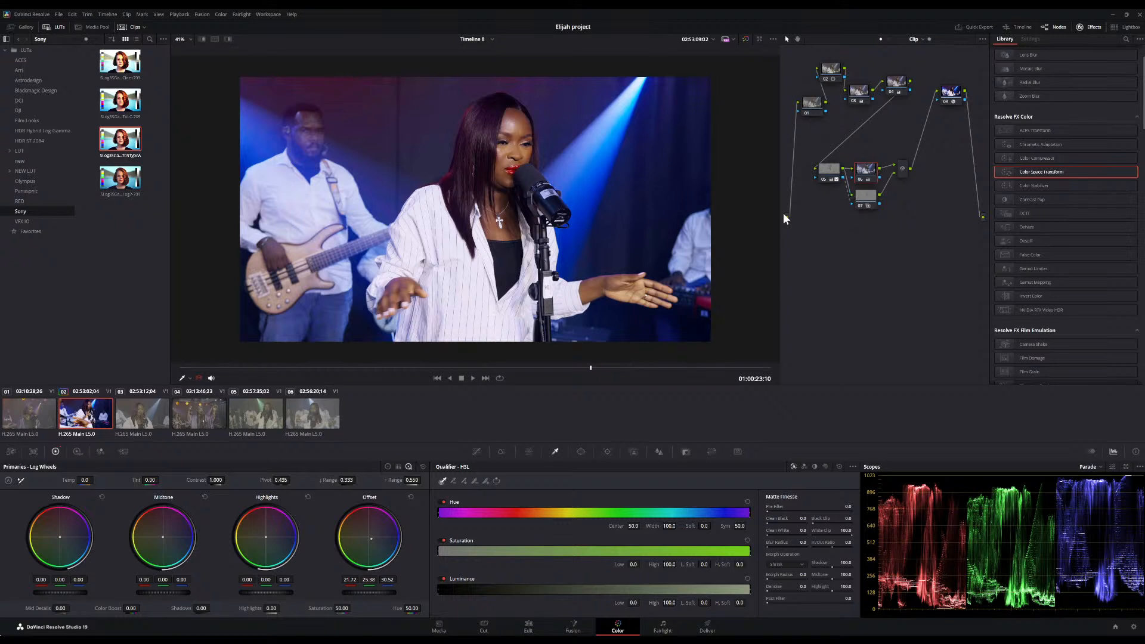
pyautogui.scroll(-5, 678, 201)
pyautogui.scroll(4, 678, 201)
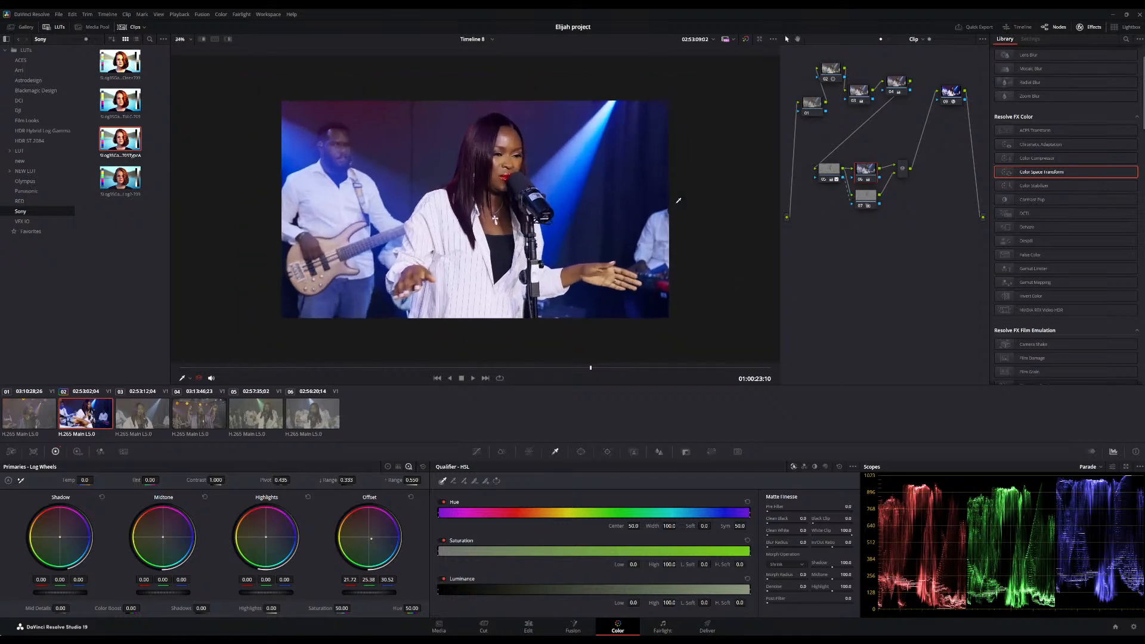
# Place the final Color Space Transform node below the layer nodes and add two serial nodes after it, saving the project.
pyautogui.click(900, 170)
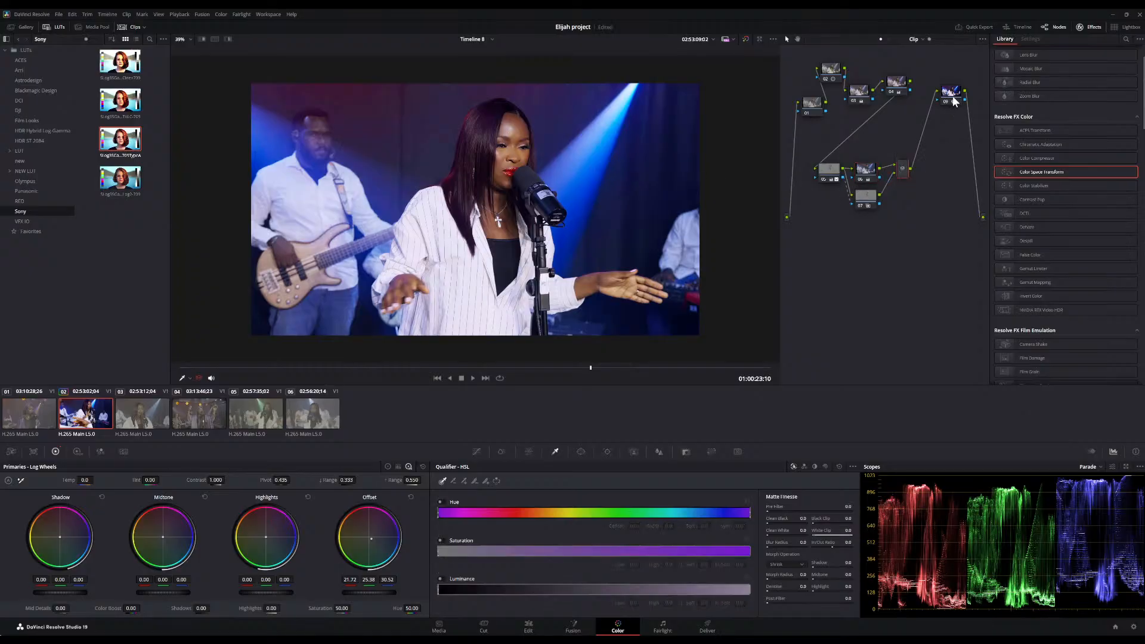
pyautogui.moveTo(952, 96); pyautogui.dragTo(816, 262)
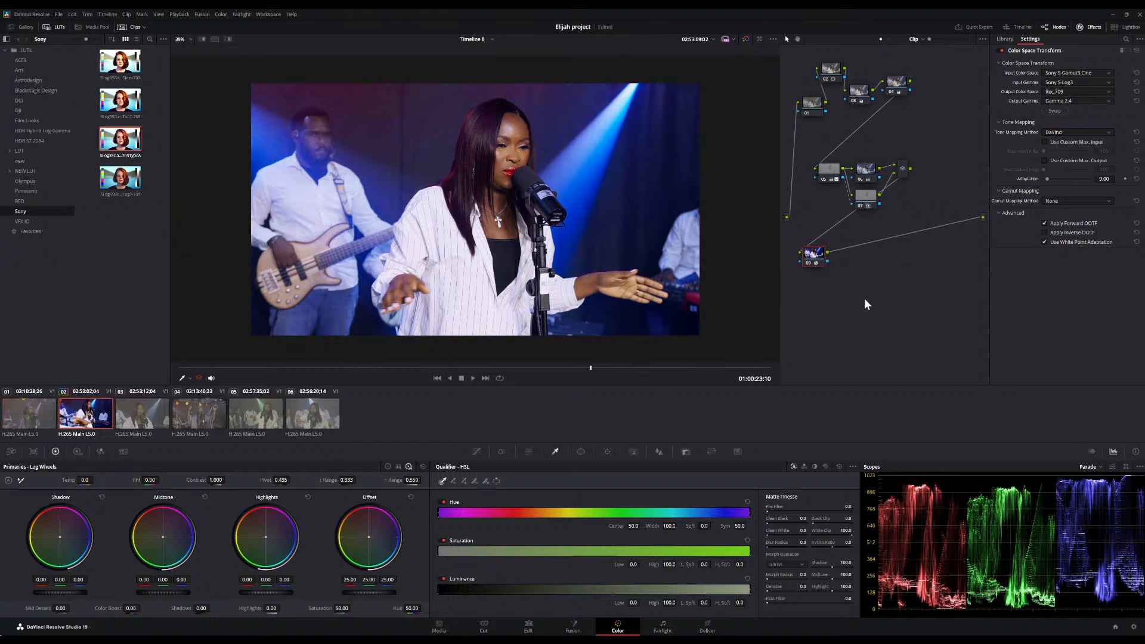
pyautogui.hotkey('alt', 's')
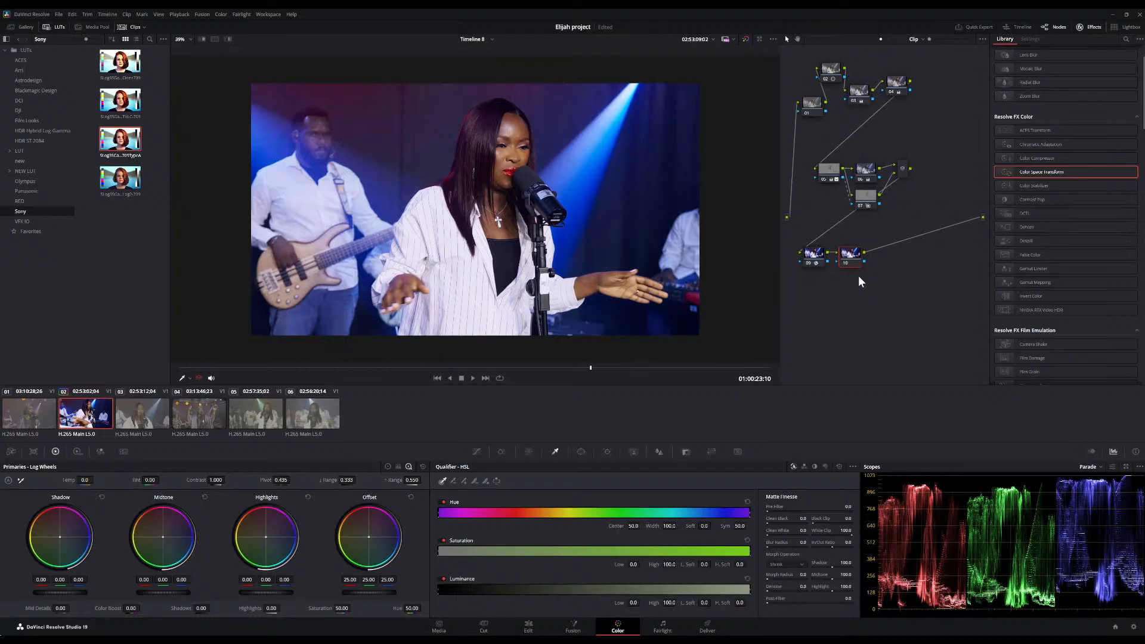
pyautogui.hotkey('ctrl', 's')
pyautogui.hotkey('alt', 's')
pyautogui.click(851, 259)
# Apply a Color Space Transform to the first new node, converting Rec.709 and Gamma 2.4 to Rec.709 and Sony S-Log3.
pyautogui.moveTo(1055, 173); pyautogui.dragTo(854, 261)
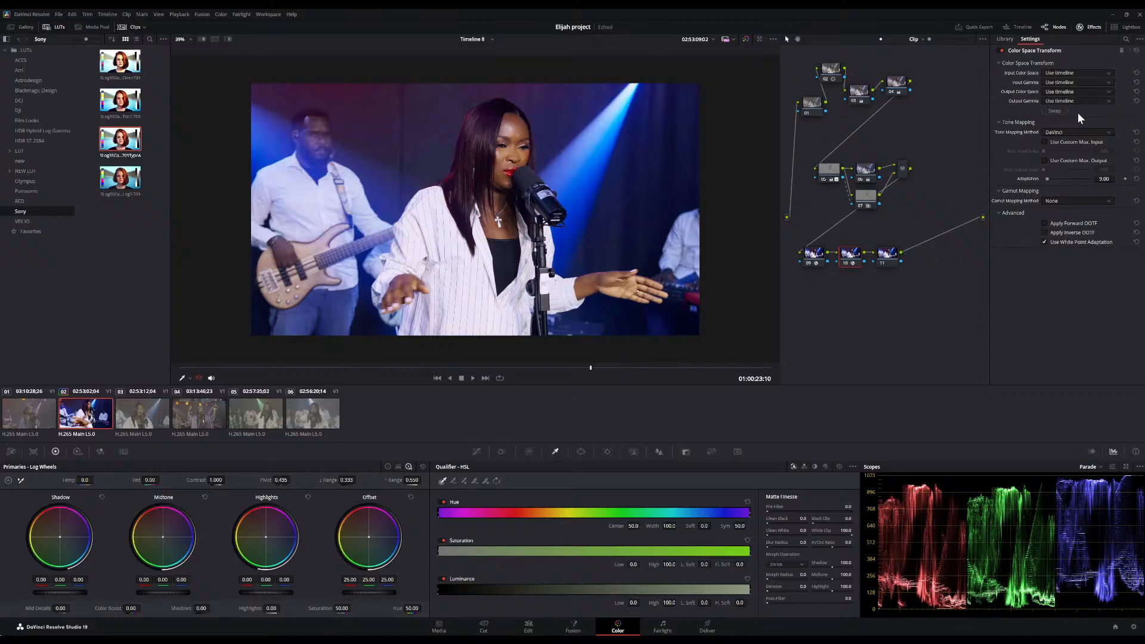
pyautogui.click(1057, 148)
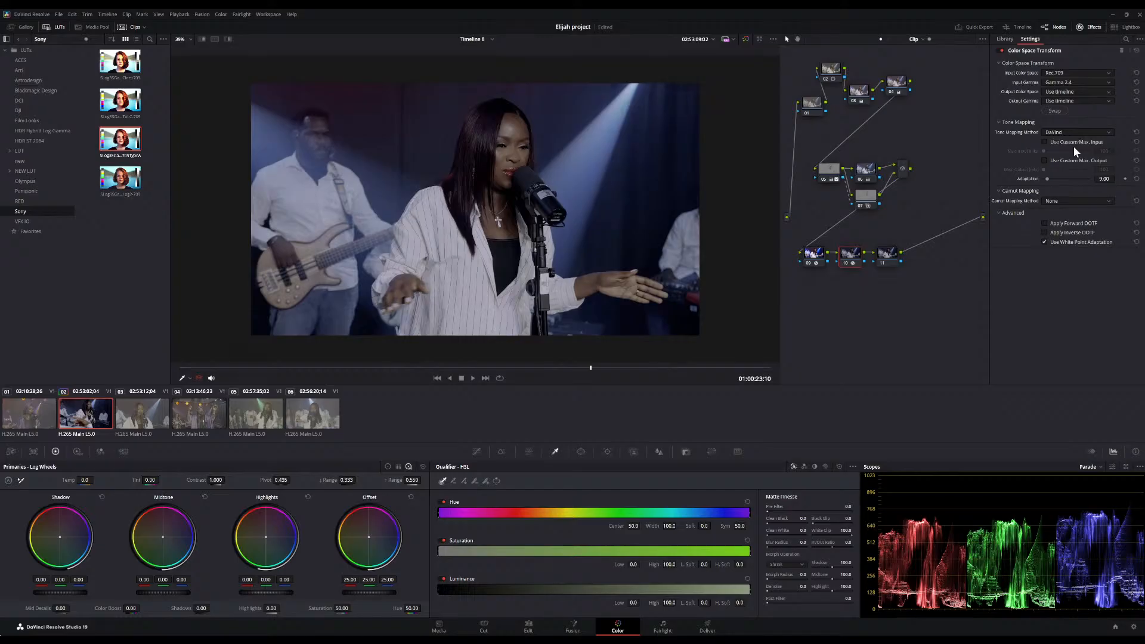
pyautogui.click(1055, 174)
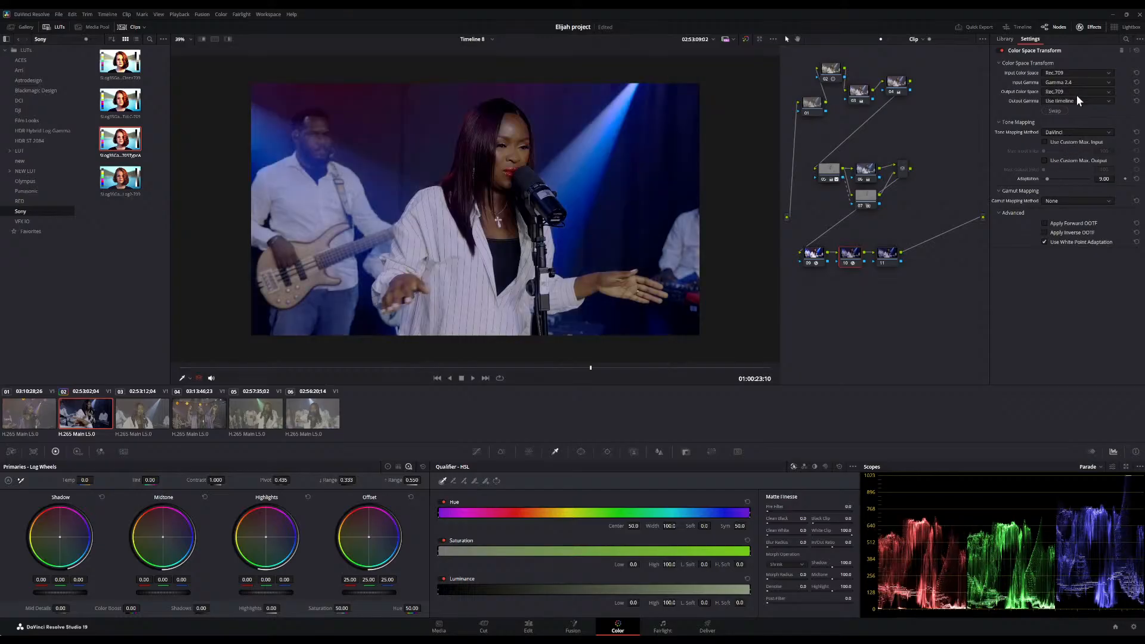
pyautogui.click(1072, 162)
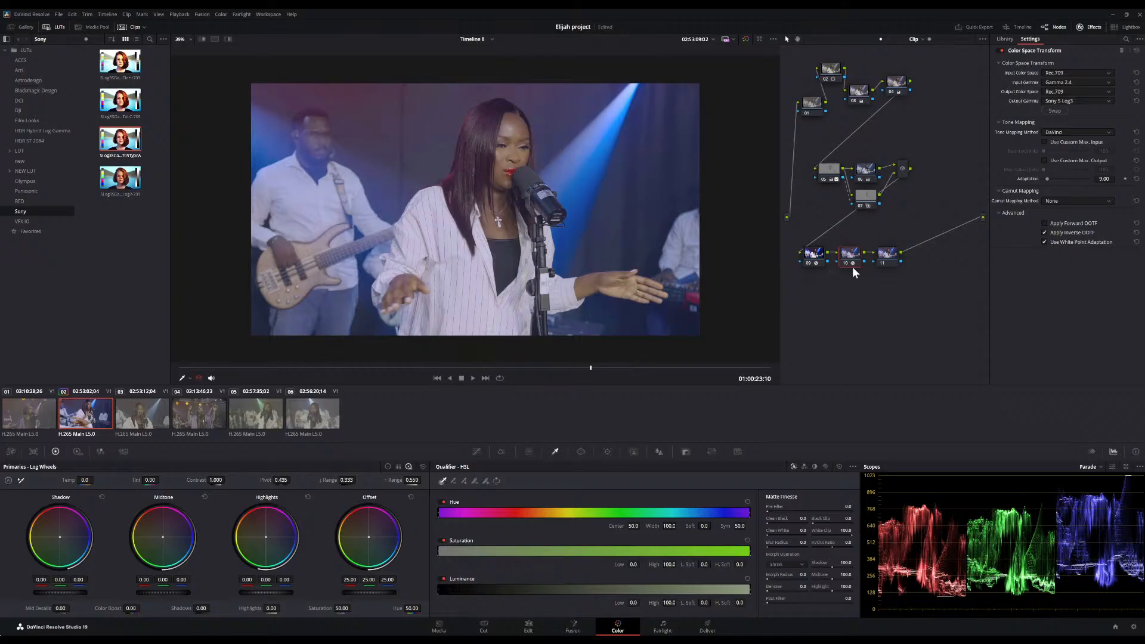
# Apply the Rec709 Kodak 2383 D65 film look LUT to the last node and combine it with the transform node into a compound node.
pyautogui.click(887, 254)
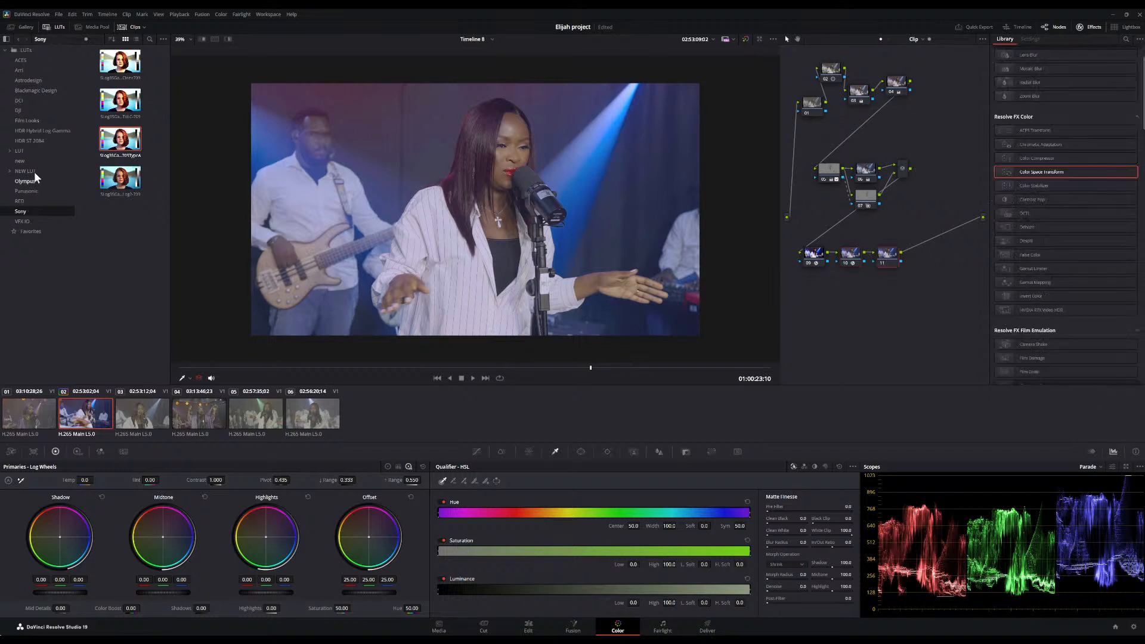
pyautogui.click(33, 153)
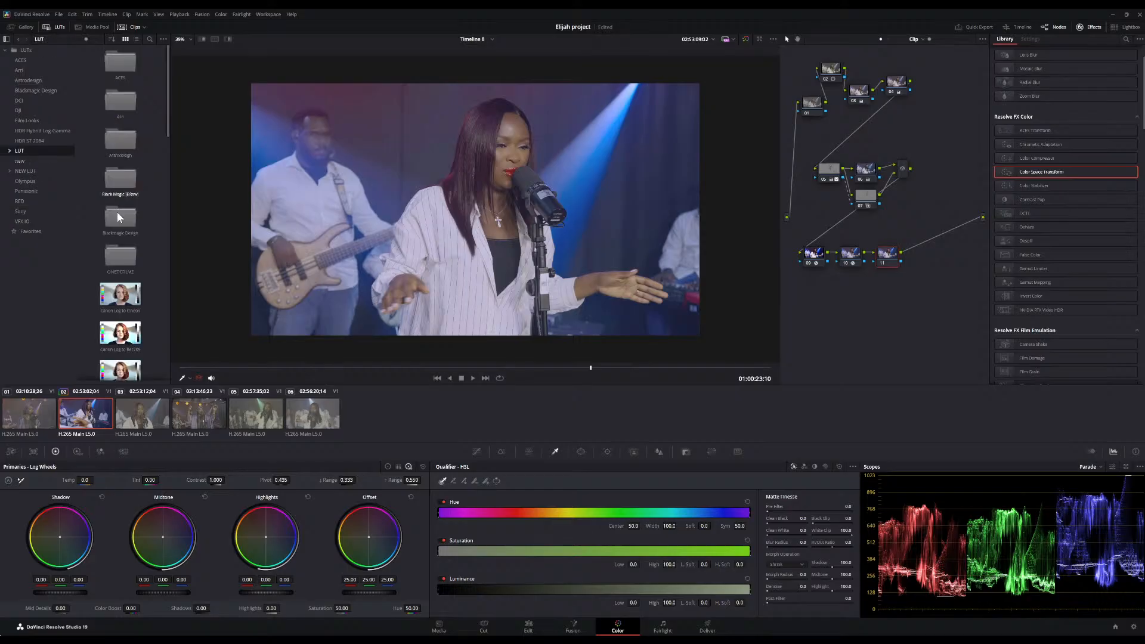
pyautogui.scroll(-5, 117, 212)
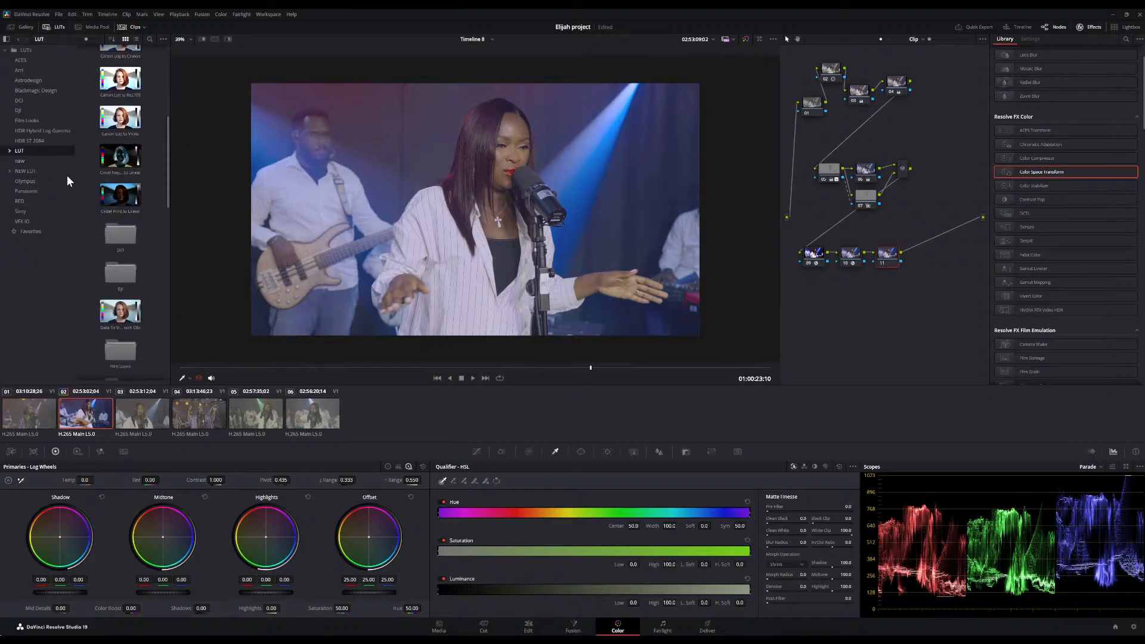
pyautogui.click(44, 117)
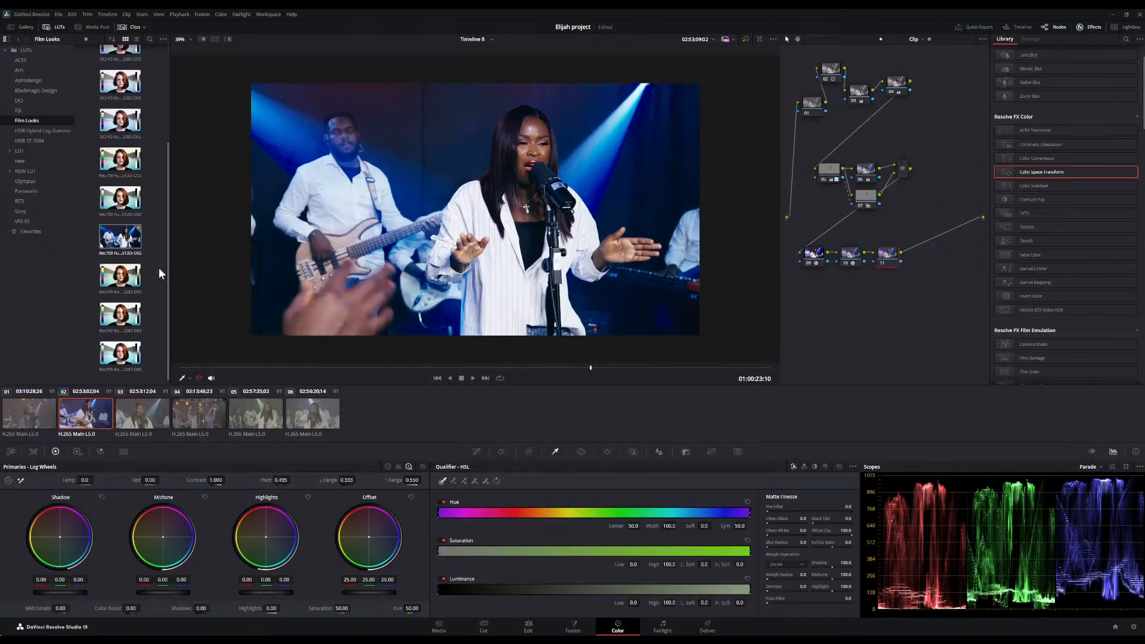
pyautogui.moveTo(120, 352); pyautogui.dragTo(904, 260)
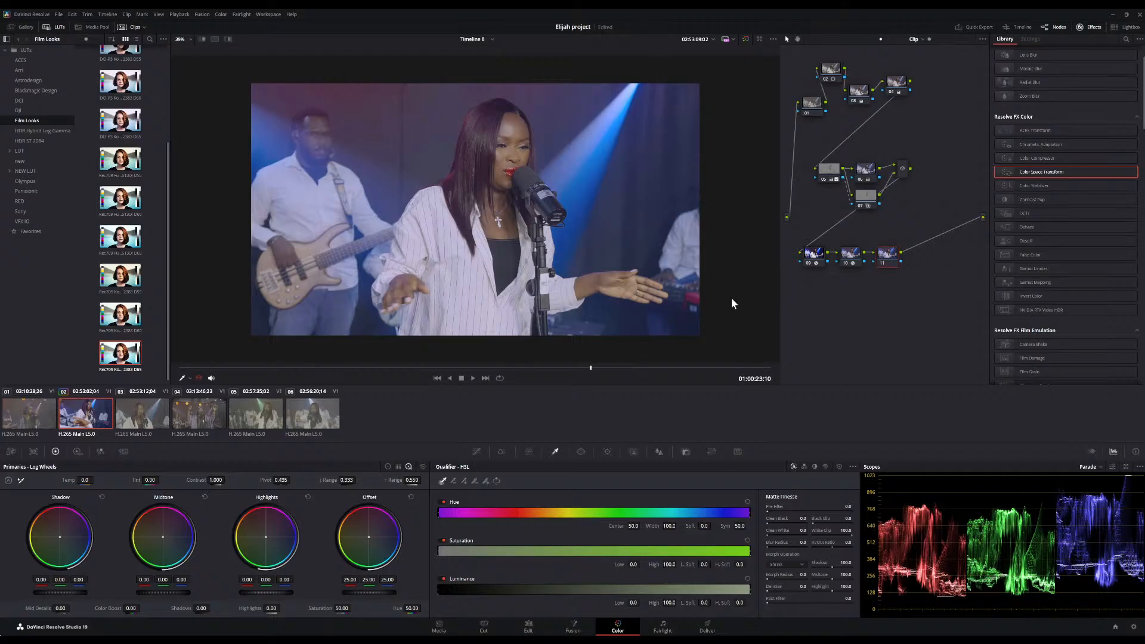
pyautogui.doubleClick(122, 353)
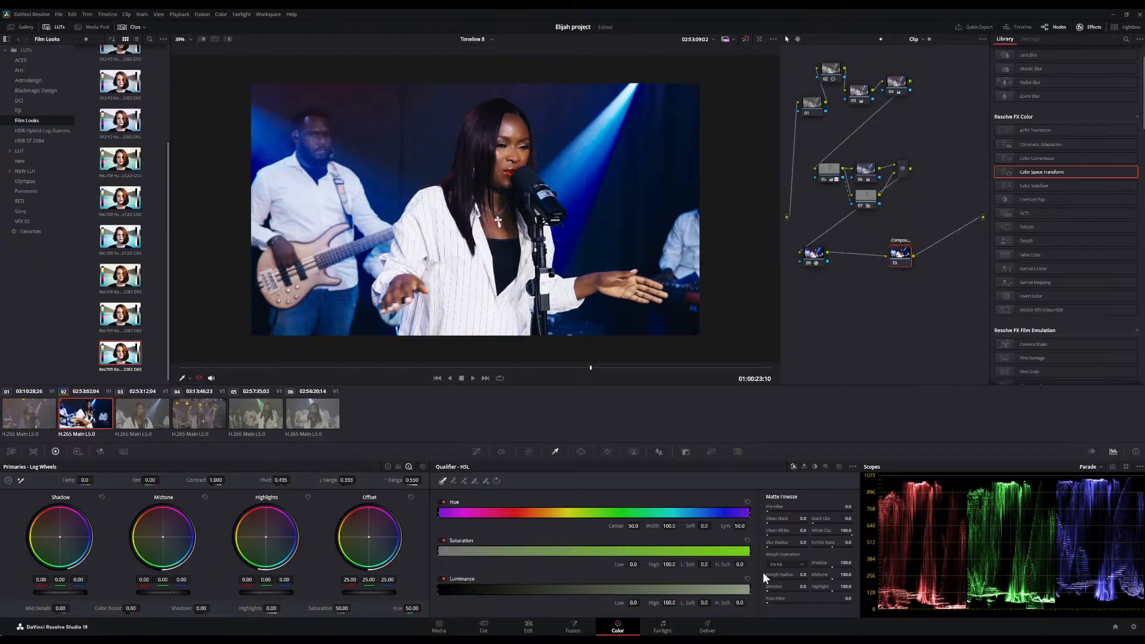
# Set the compound node's key output gain to 0.590 and compare the shot with the node off and on.
pyautogui.click(686, 453)
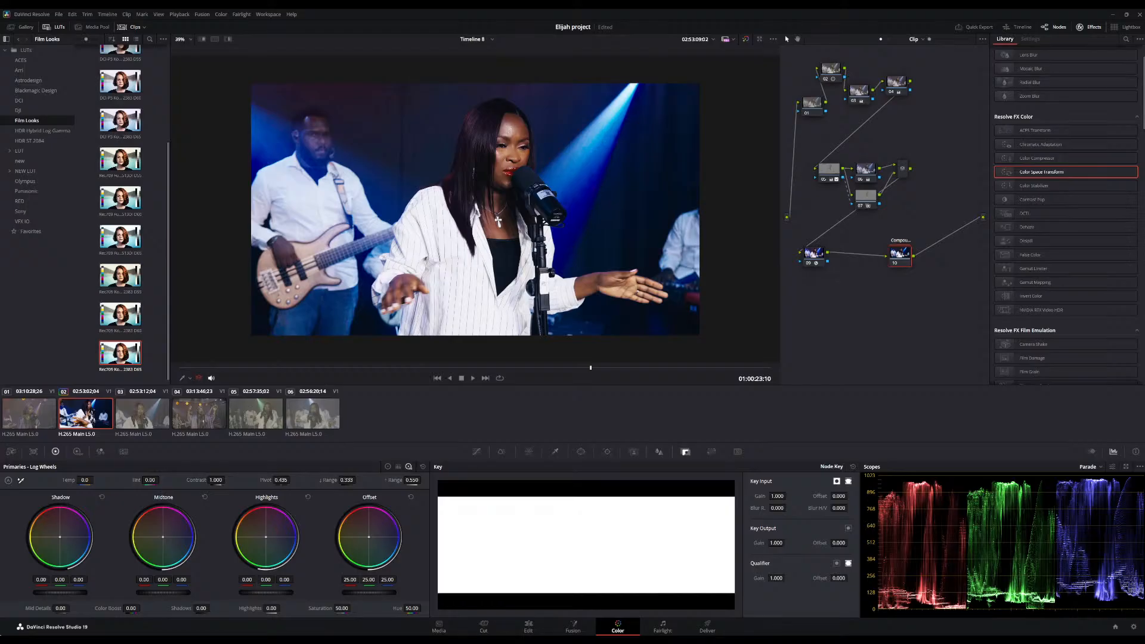
pyautogui.moveTo(776, 543)
pyautogui.mouseDown()
pyautogui.moveTo(749, 543)
pyautogui.moveTo(779, 544)
pyautogui.mouseUp()
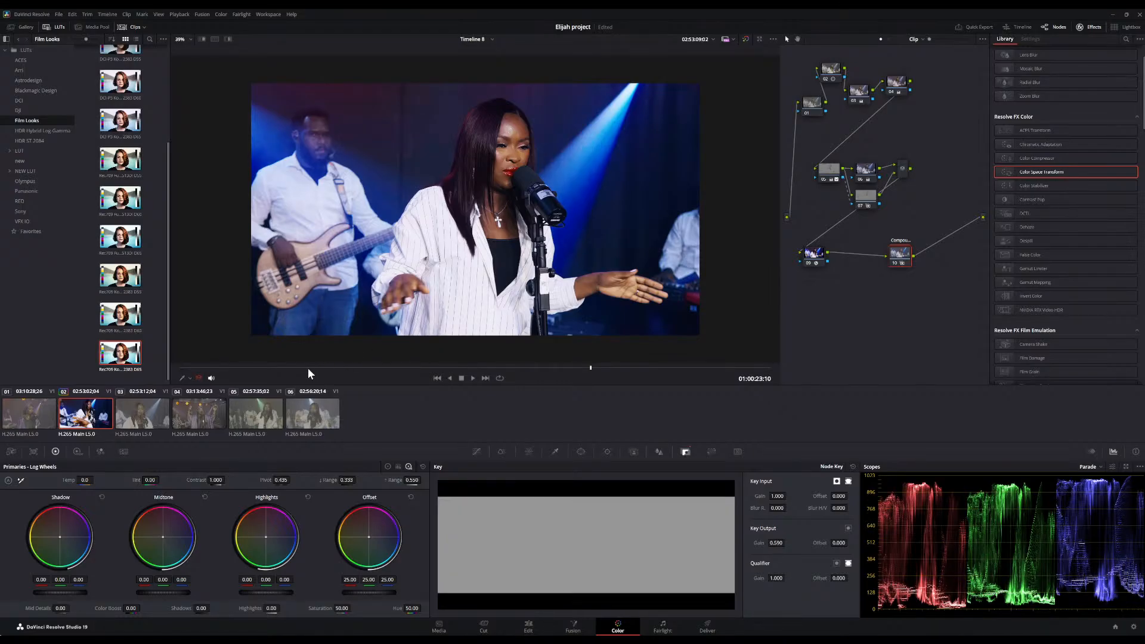
pyautogui.moveTo(302, 368); pyautogui.dragTo(476, 349)
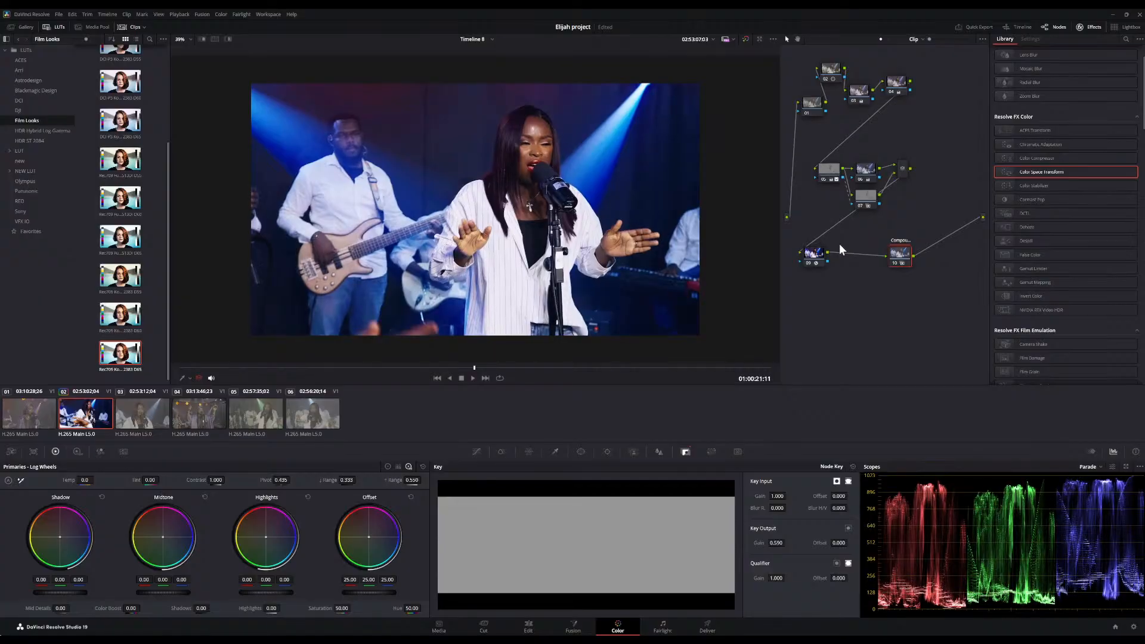
pyautogui.click(895, 262)
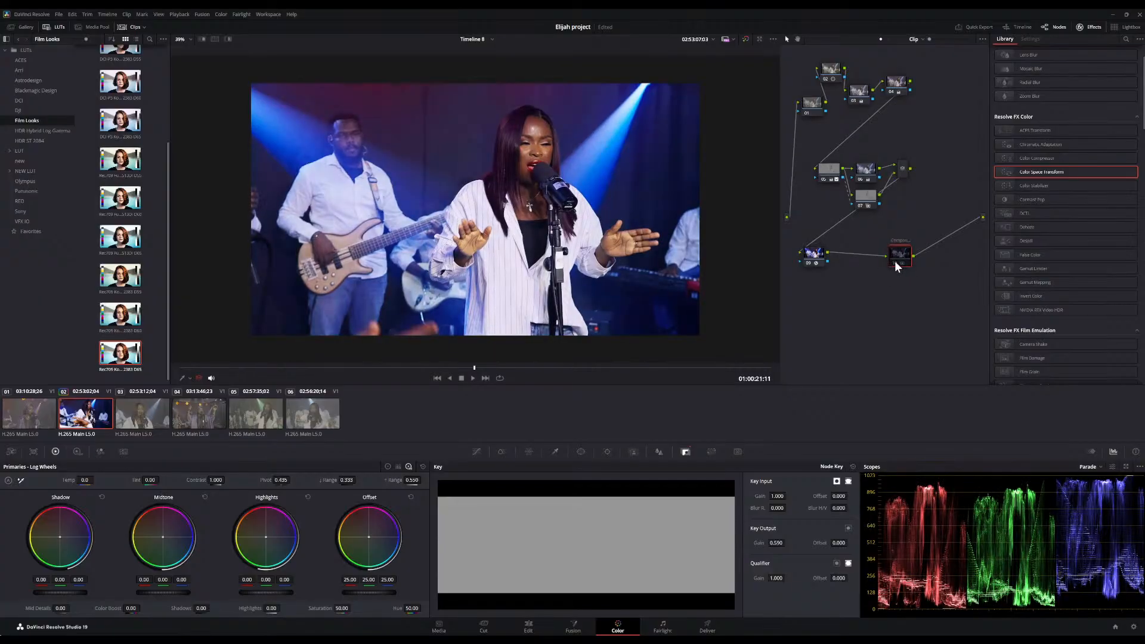
pyautogui.click(895, 263)
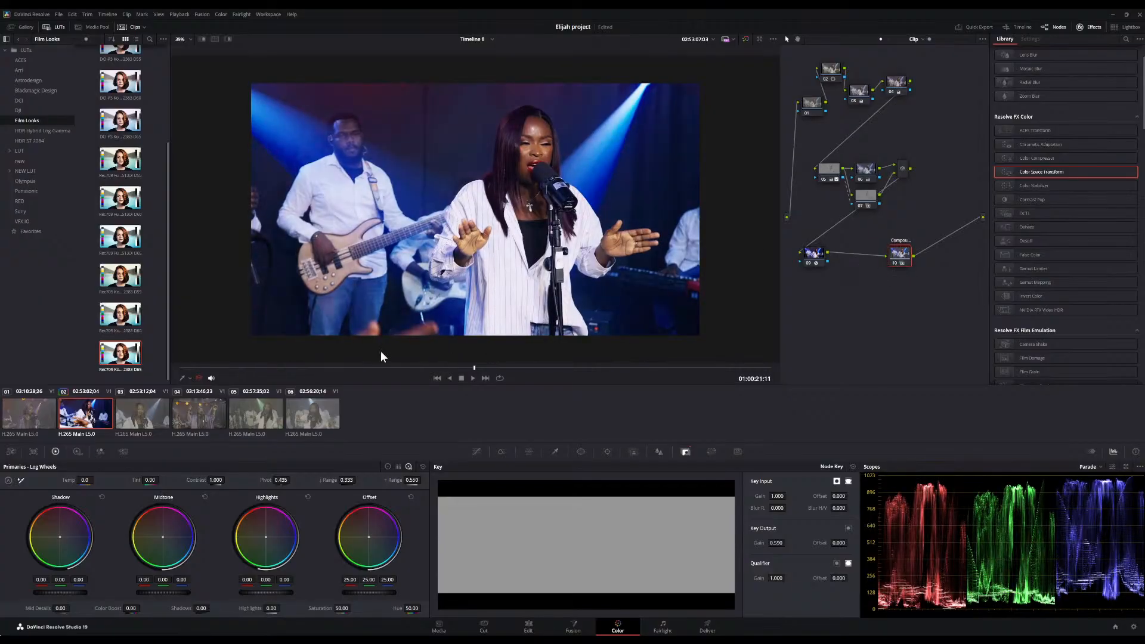
# Review the film look across the clip by scrubbing and playing it from the start.
pyautogui.moveTo(269, 366); pyautogui.dragTo(458, 353)
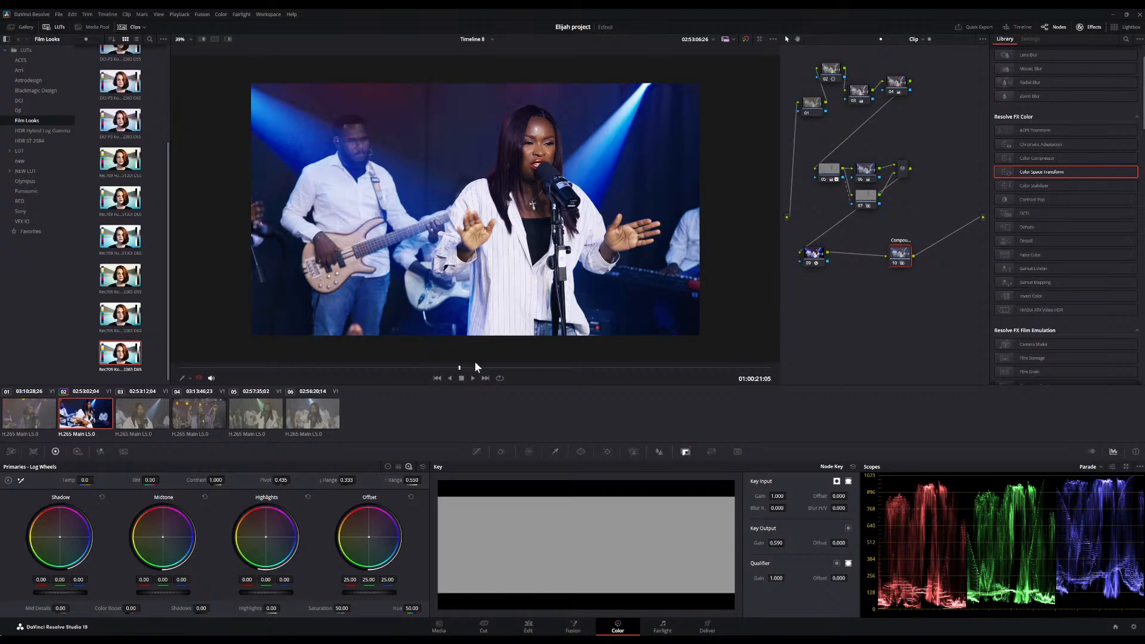
pyautogui.moveTo(476, 366); pyautogui.dragTo(162, 362)
pyautogui.press('space')
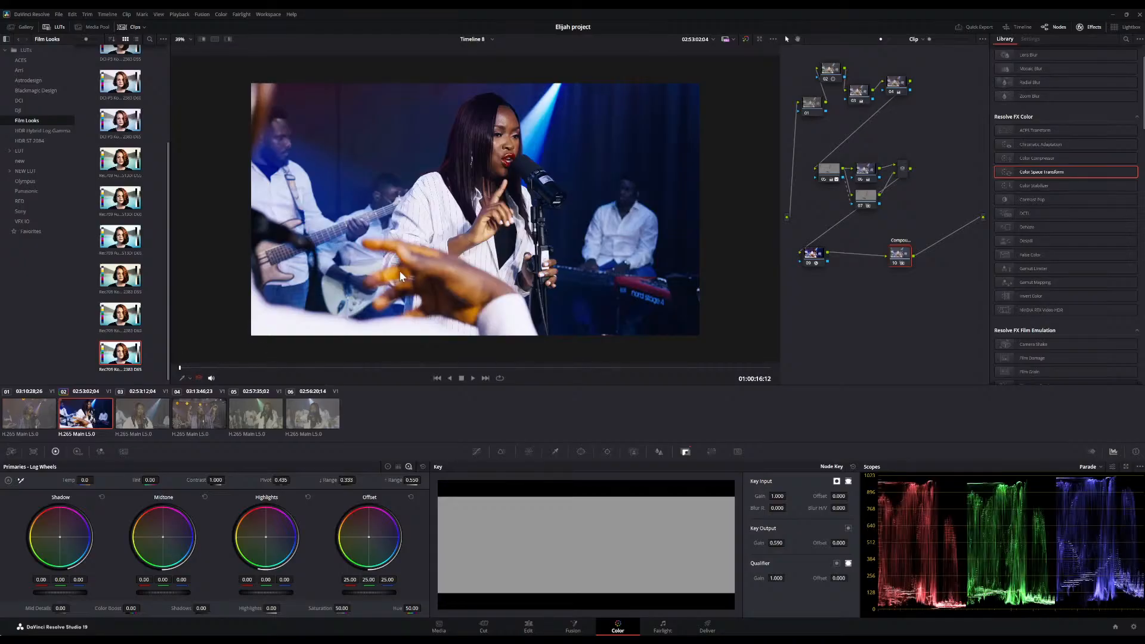
pyautogui.moveTo(209, 368); pyautogui.dragTo(533, 362)
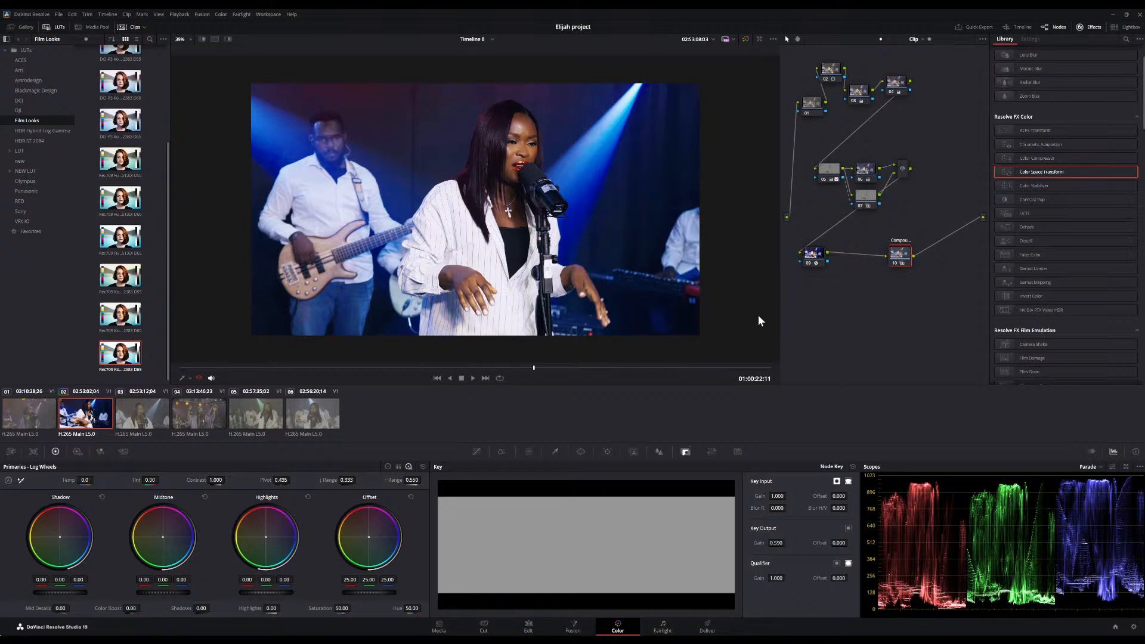
# Add a serial node after the layer mixer and lower its red saturation with Hue Vs Sat to 0.82 at input hue 239.49.
pyautogui.click(903, 172)
pyautogui.hotkey('alt', 's')
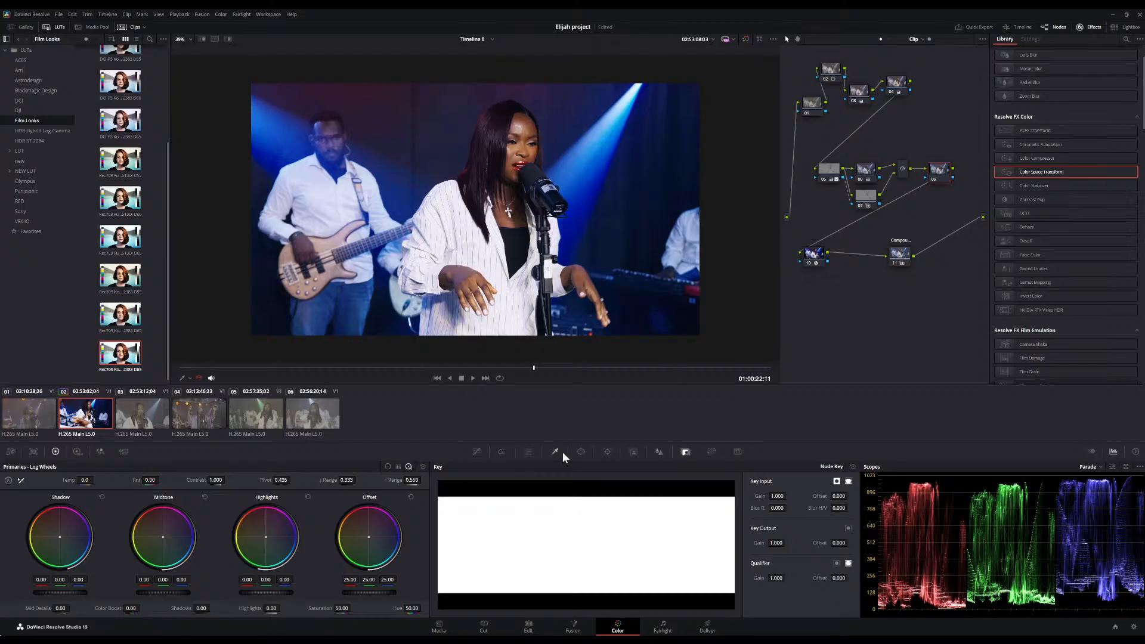
pyautogui.click(476, 452)
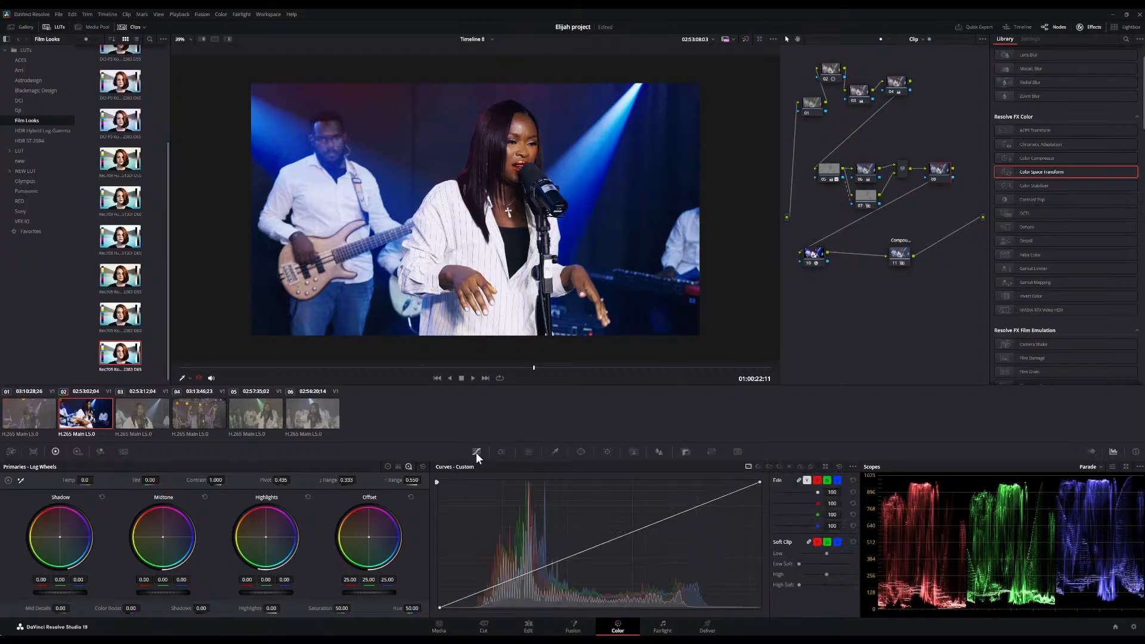
pyautogui.click(769, 467)
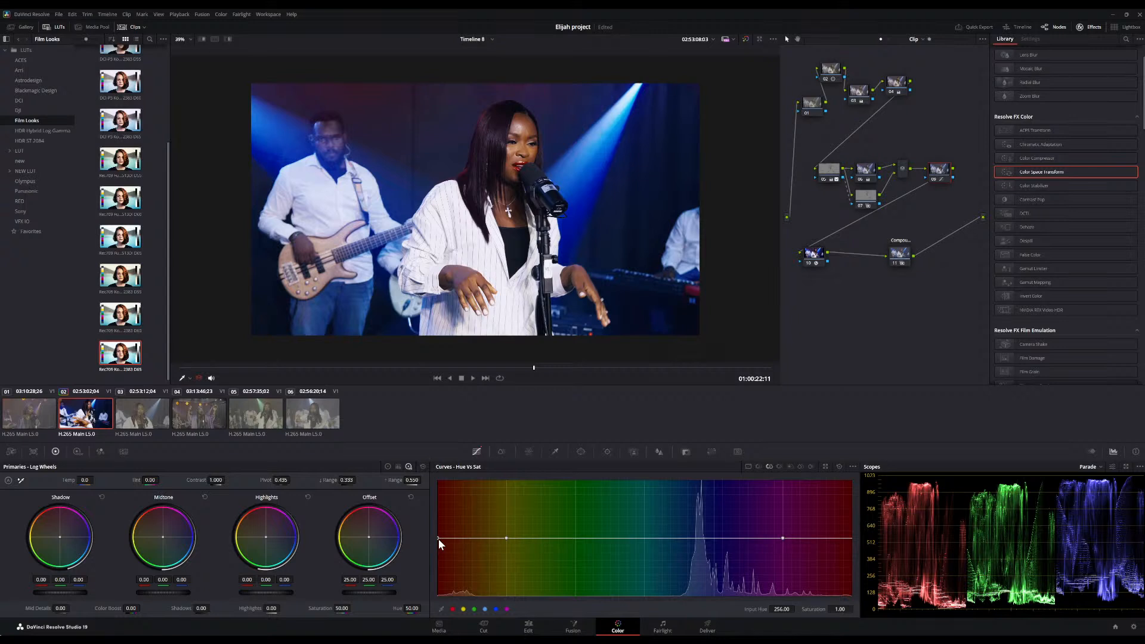
pyautogui.moveTo(438, 539)
pyautogui.mouseDown()
pyautogui.moveTo(417, 571)
pyautogui.moveTo(435, 552)
pyautogui.mouseUp()
pyautogui.moveTo(296, 369); pyautogui.dragTo(587, 367)
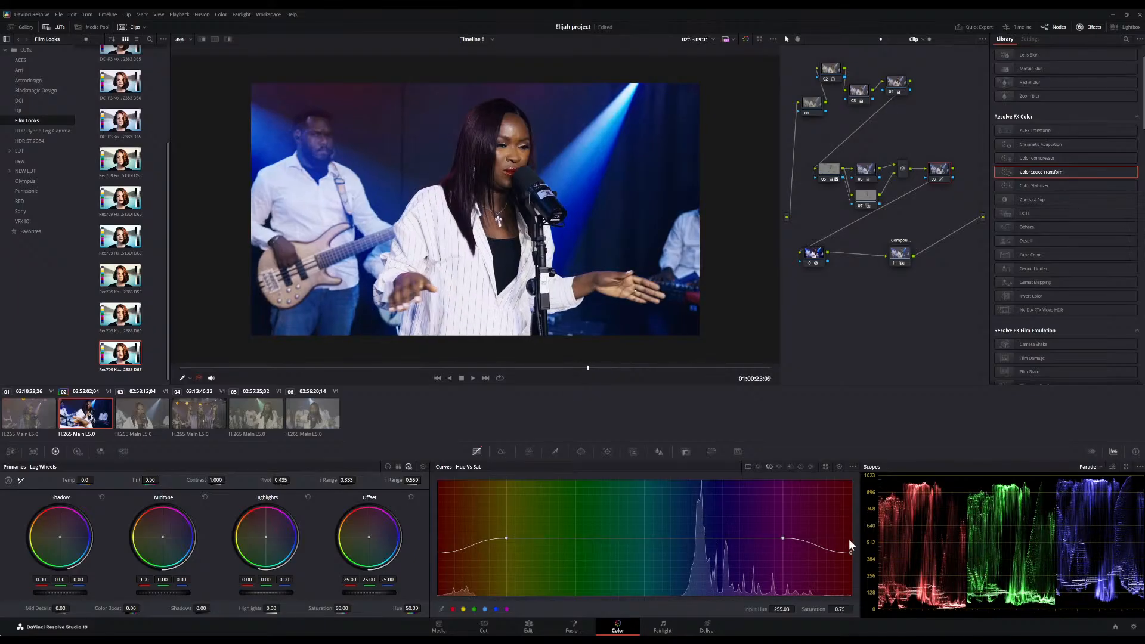
pyautogui.moveTo(851, 553); pyautogui.dragTo(831, 547)
pyautogui.moveTo(200, 366); pyautogui.dragTo(532, 376)
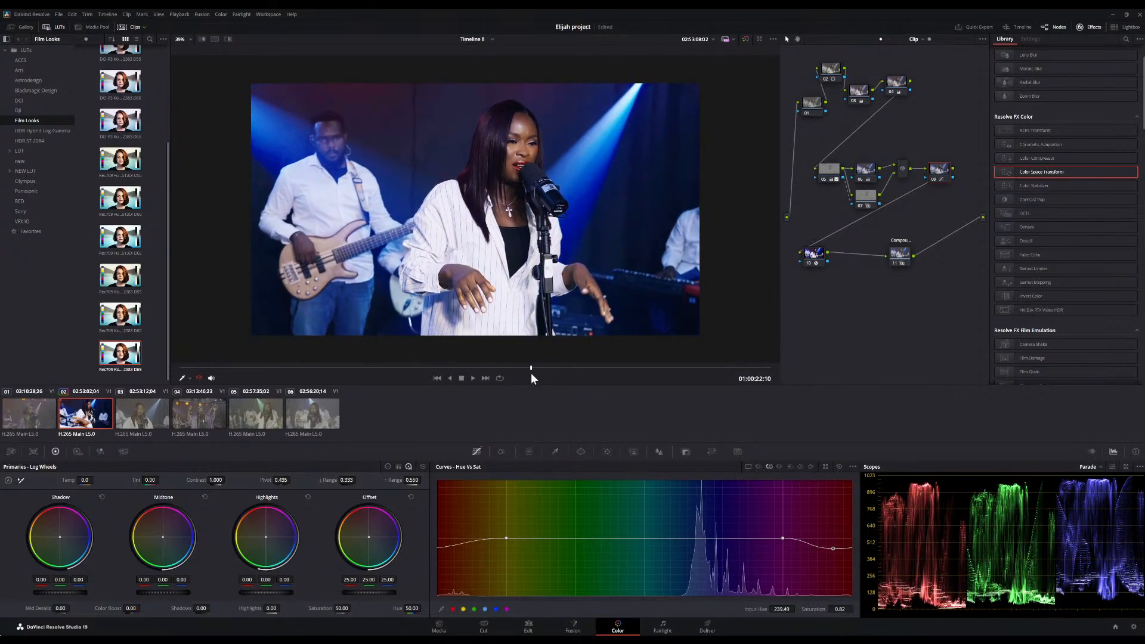
# Compare the singer's shot with the film look and the node corrections switched off and on.
pyautogui.click(895, 263)
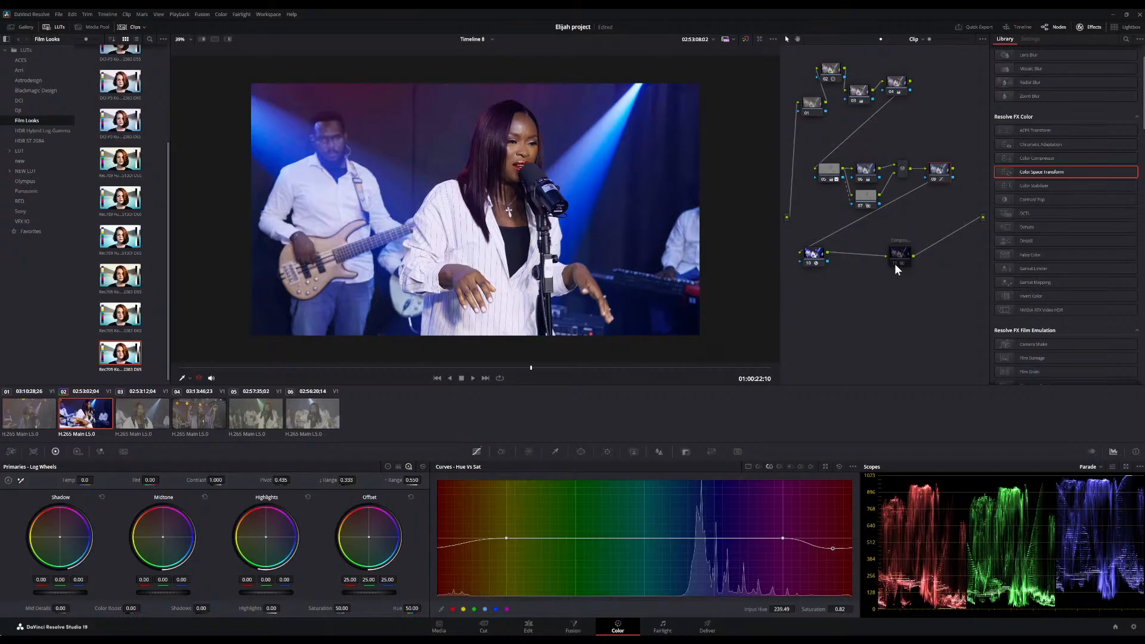
pyautogui.click(894, 263)
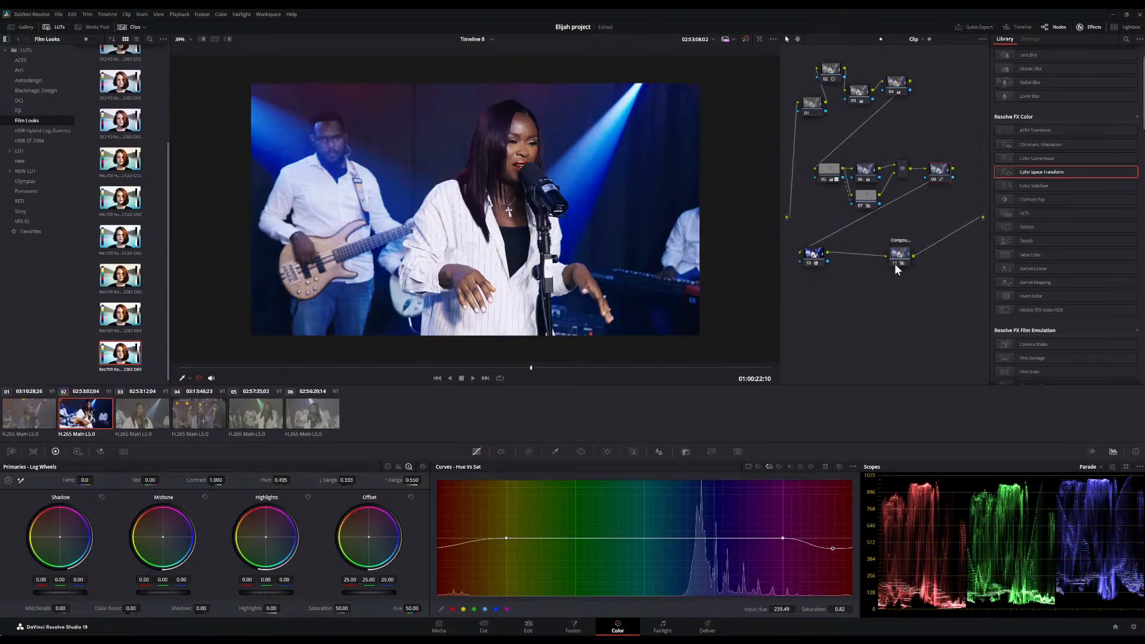
pyautogui.click(894, 264)
pyautogui.click(895, 263)
pyautogui.hotkey('ctrl', 'd')
pyautogui.hotkey('ctrl', 'd')
# Inside the compound node, set the film-look node's key output gain to 0.818, and return to the main node graph.
pyautogui.doubleClick(896, 258)
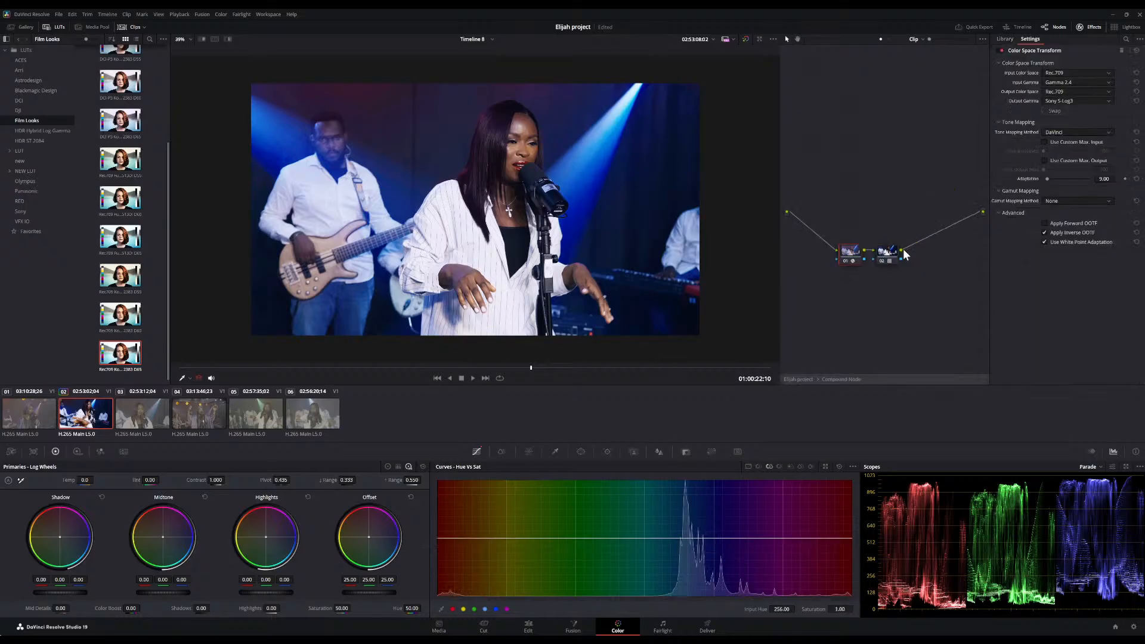
pyautogui.click(885, 255)
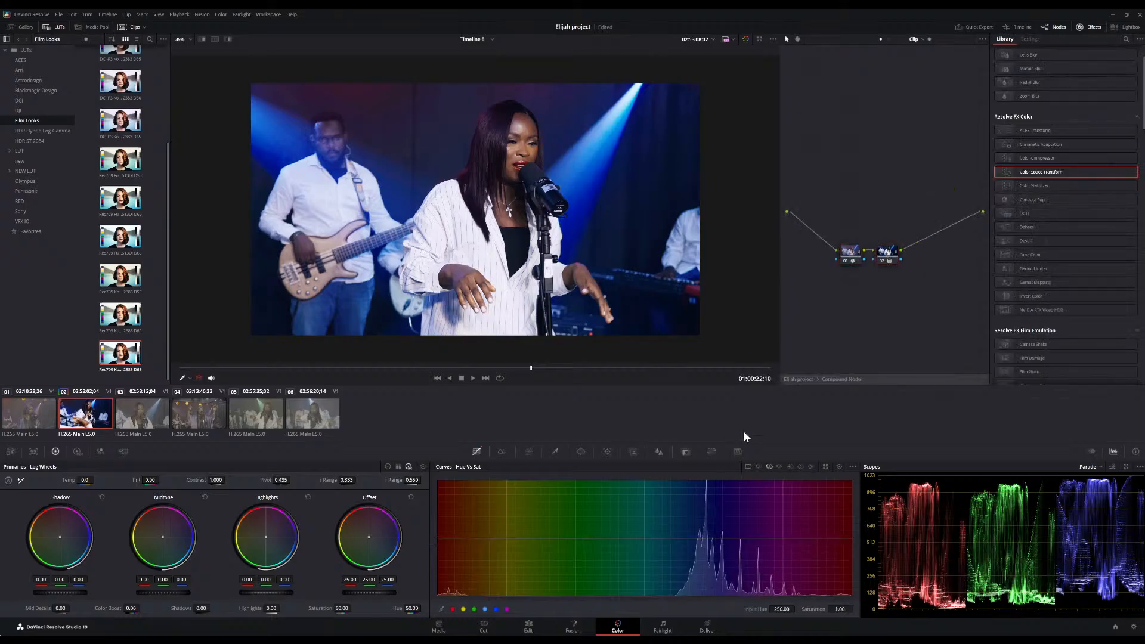
pyautogui.click(687, 449)
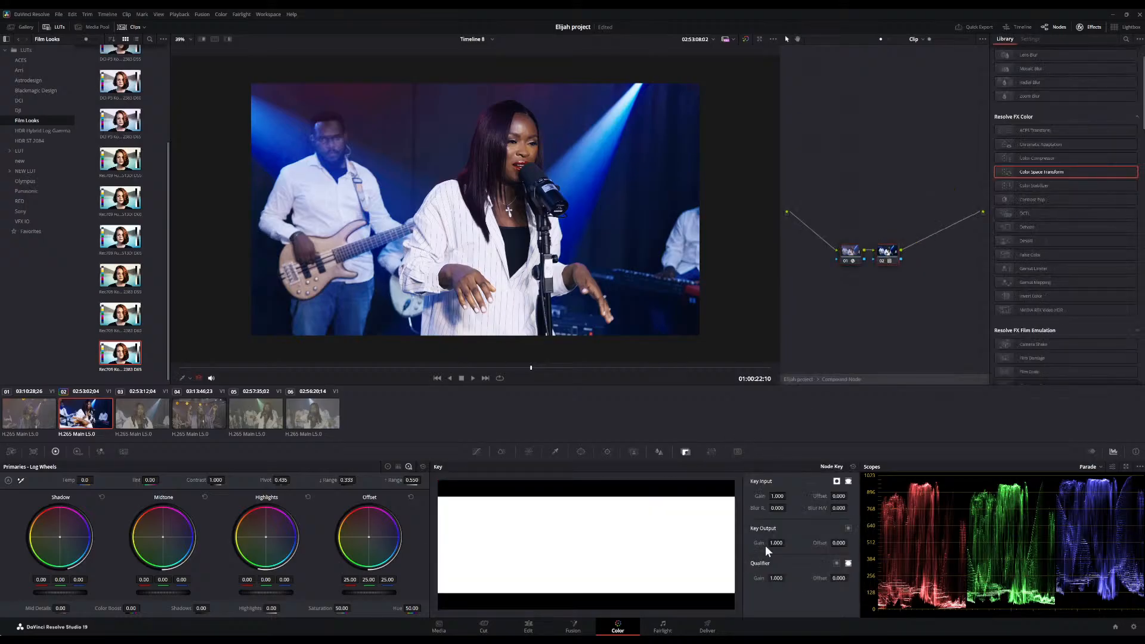
pyautogui.moveTo(776, 543)
pyautogui.mouseDown()
pyautogui.moveTo(749, 543)
pyautogui.moveTo(776, 542)
pyautogui.mouseUp()
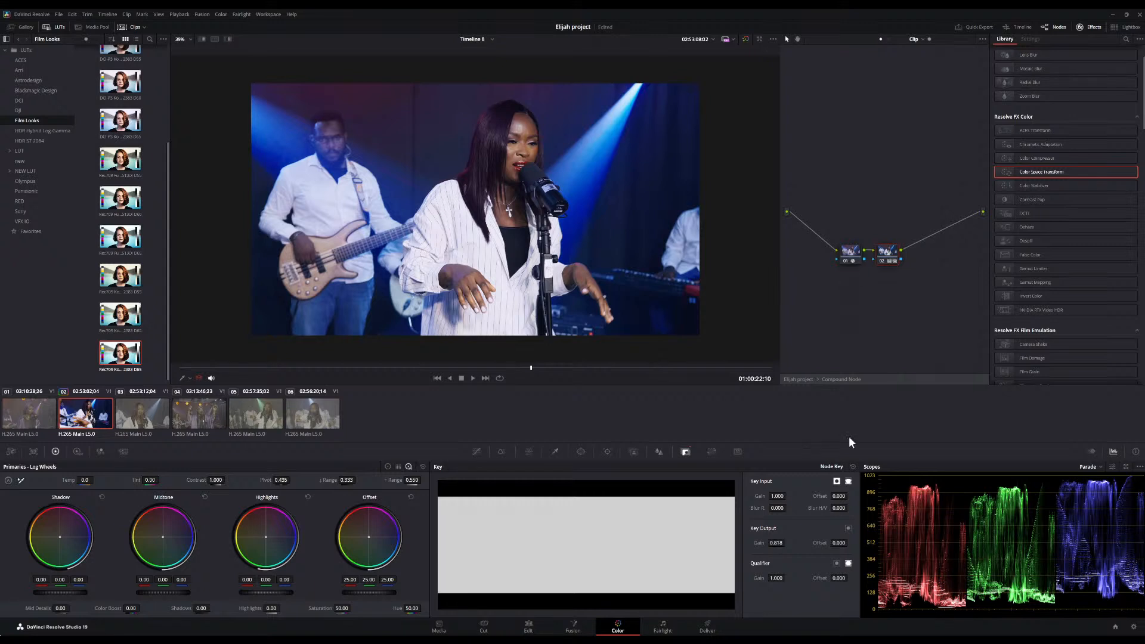
pyautogui.click(837, 382)
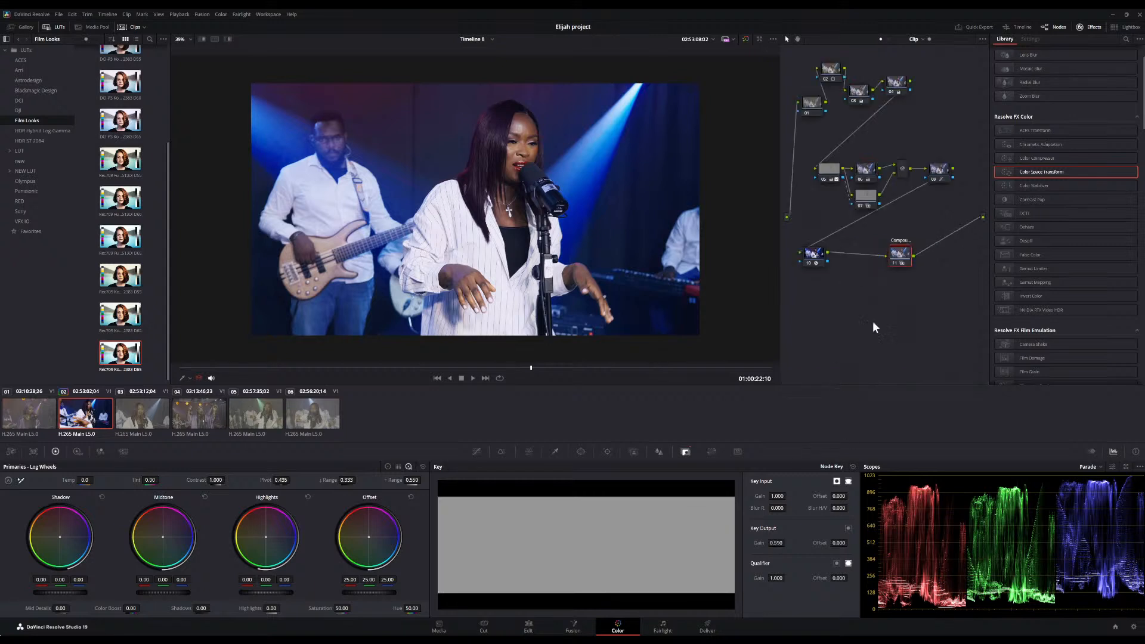
# Set the compound node's key output gain to 0.846 and scrub through the second clip to review the look.
pyautogui.moveTo(775, 543); pyautogui.dragTo(787, 543)
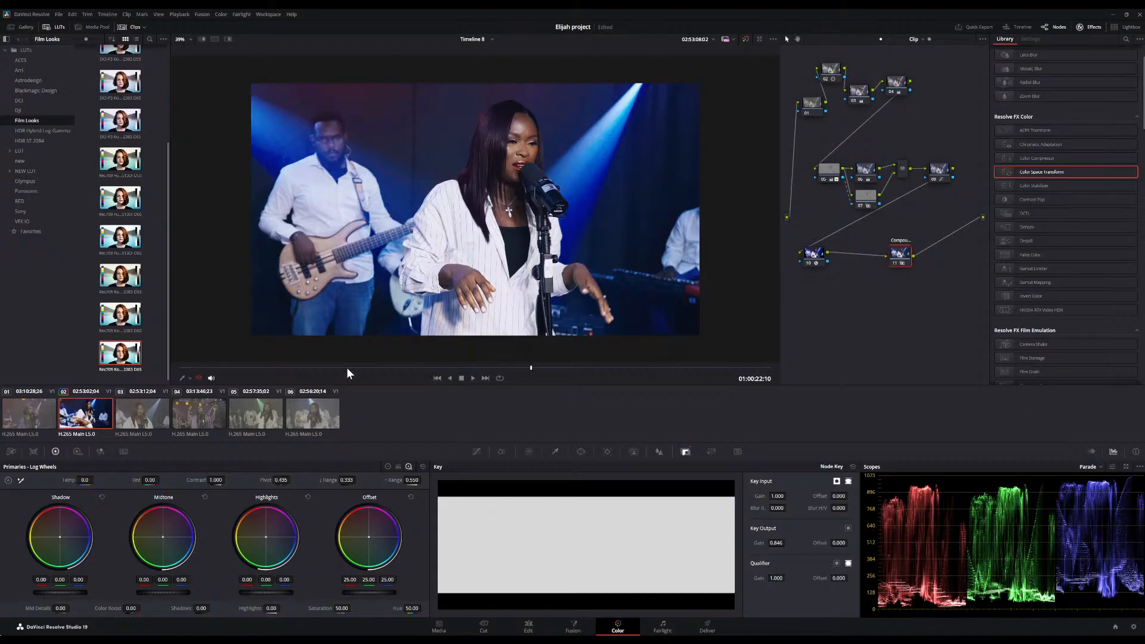
pyautogui.moveTo(346, 367); pyautogui.dragTo(605, 366)
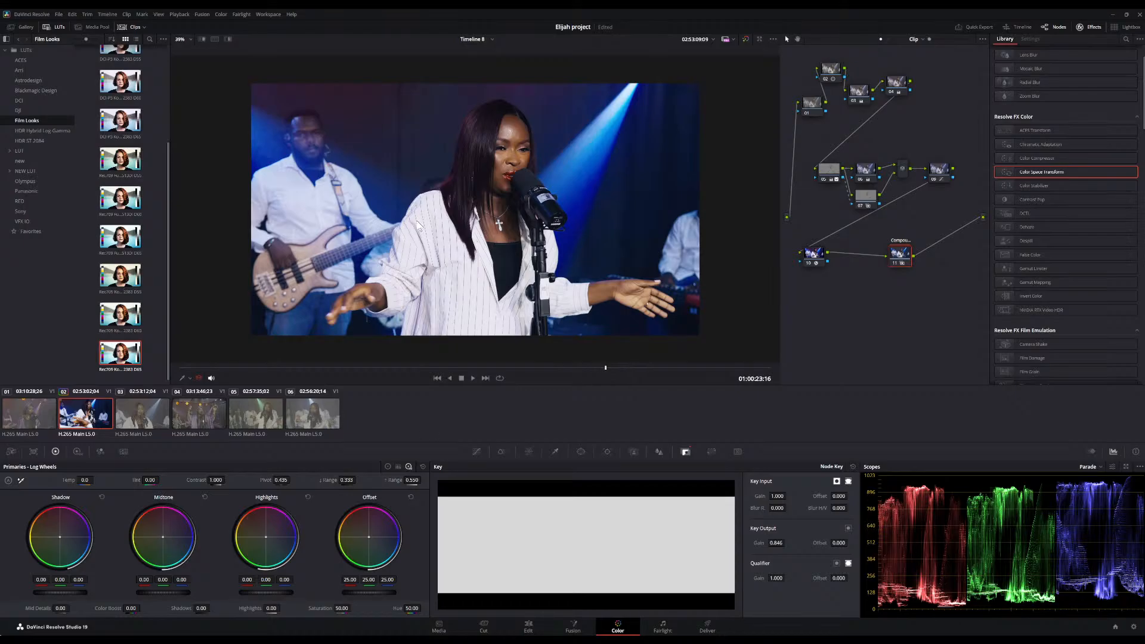
pyautogui.moveTo(283, 370); pyautogui.dragTo(627, 377)
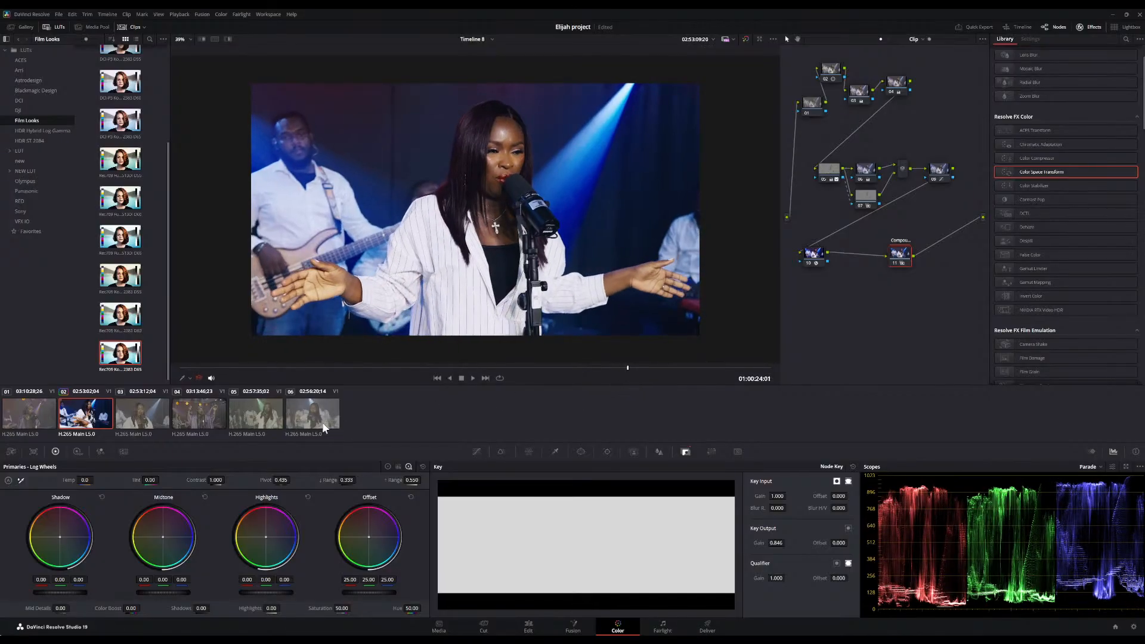
# Apply the second clip's grade to the third clip, check its nodes and scrub through the footage.
pyautogui.click(138, 416)
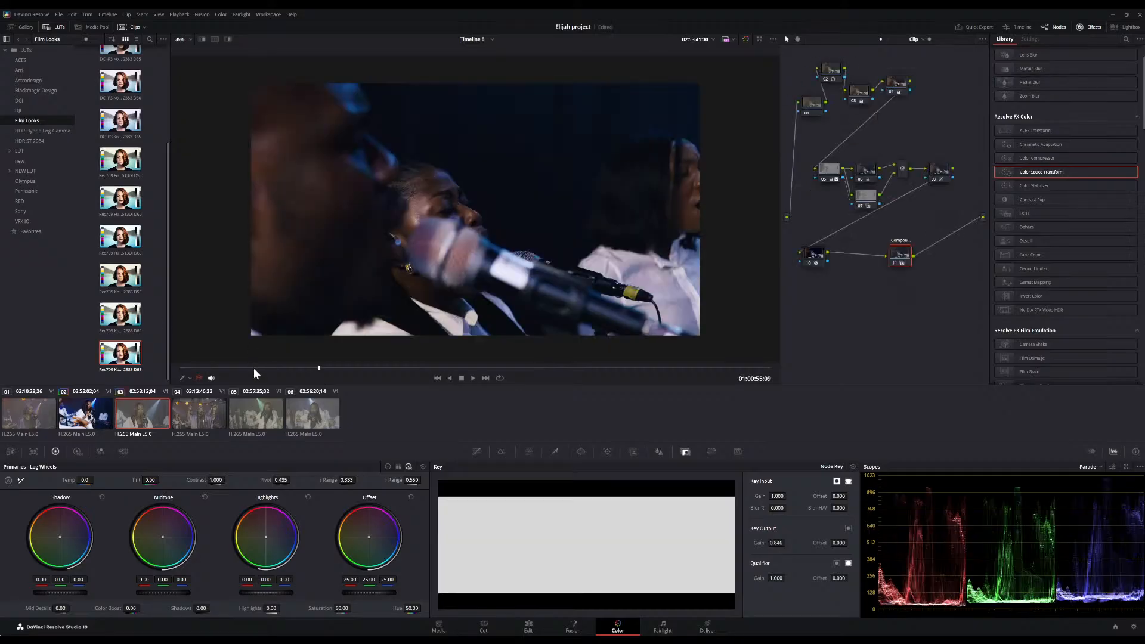
pyautogui.moveTo(253, 367); pyautogui.dragTo(542, 372)
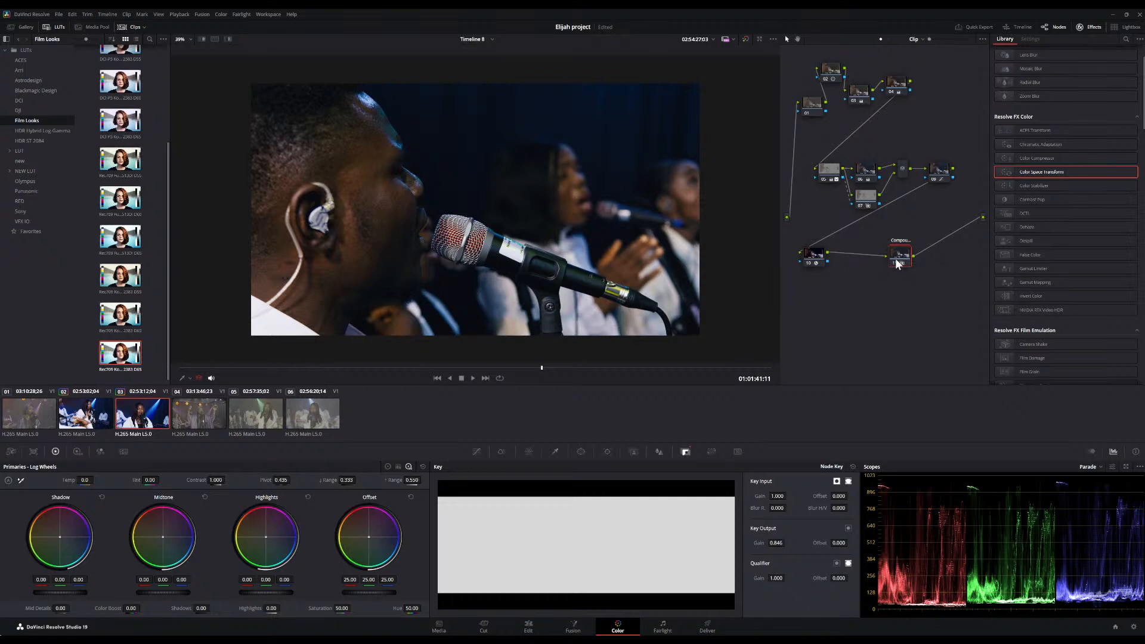
pyautogui.click(816, 255)
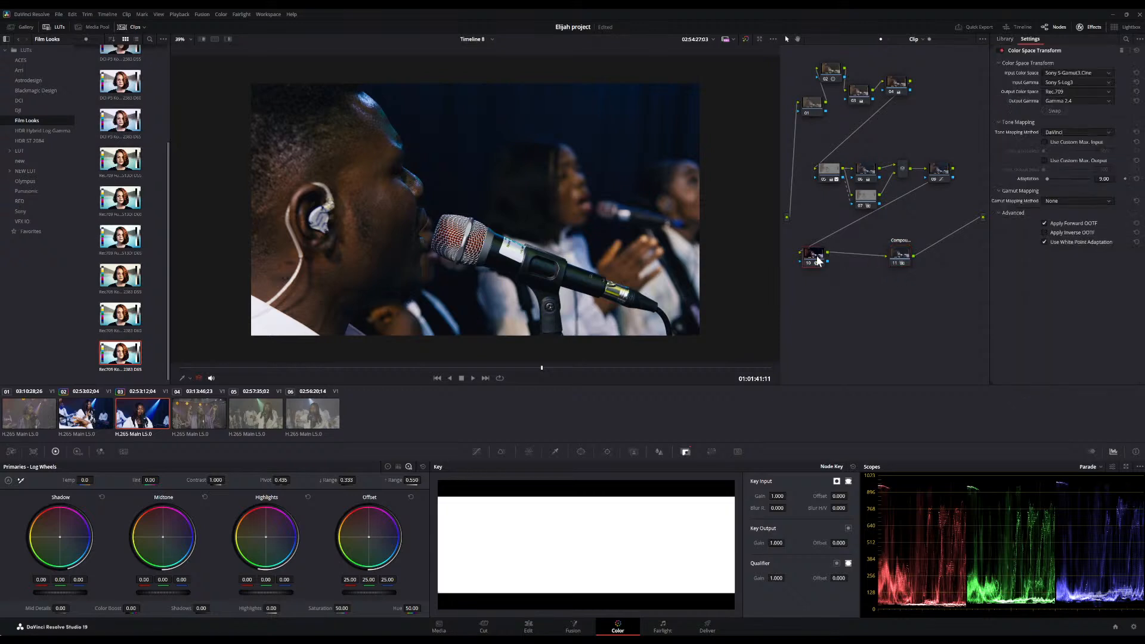
pyautogui.click(940, 168)
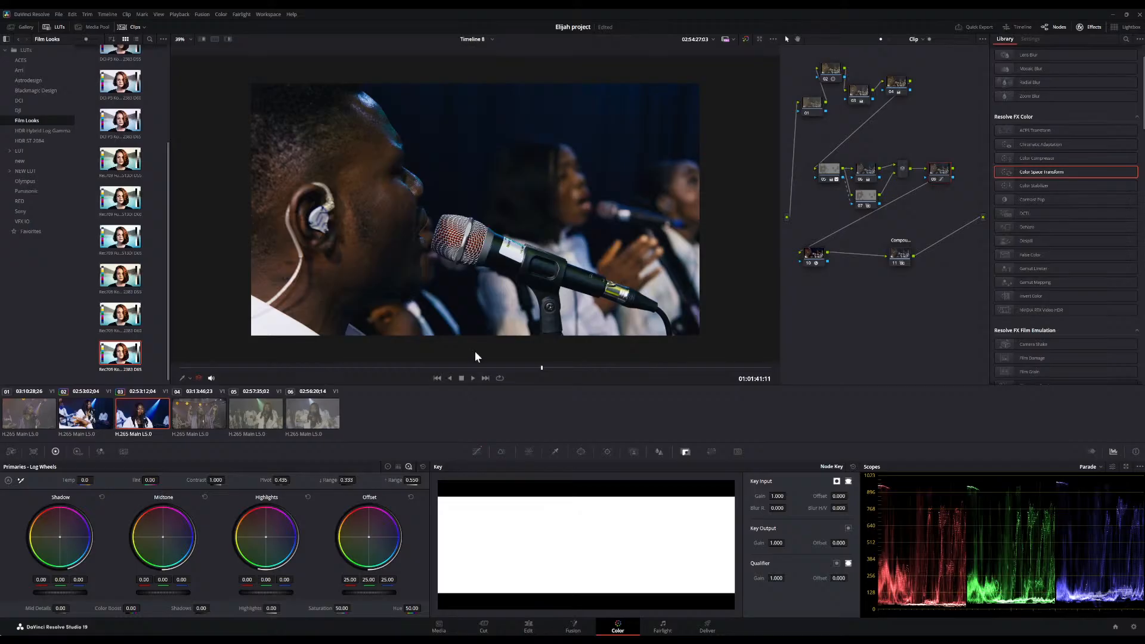
pyautogui.moveTo(270, 365); pyautogui.dragTo(359, 365)
pyautogui.moveTo(370, 365); pyautogui.dragTo(576, 365)
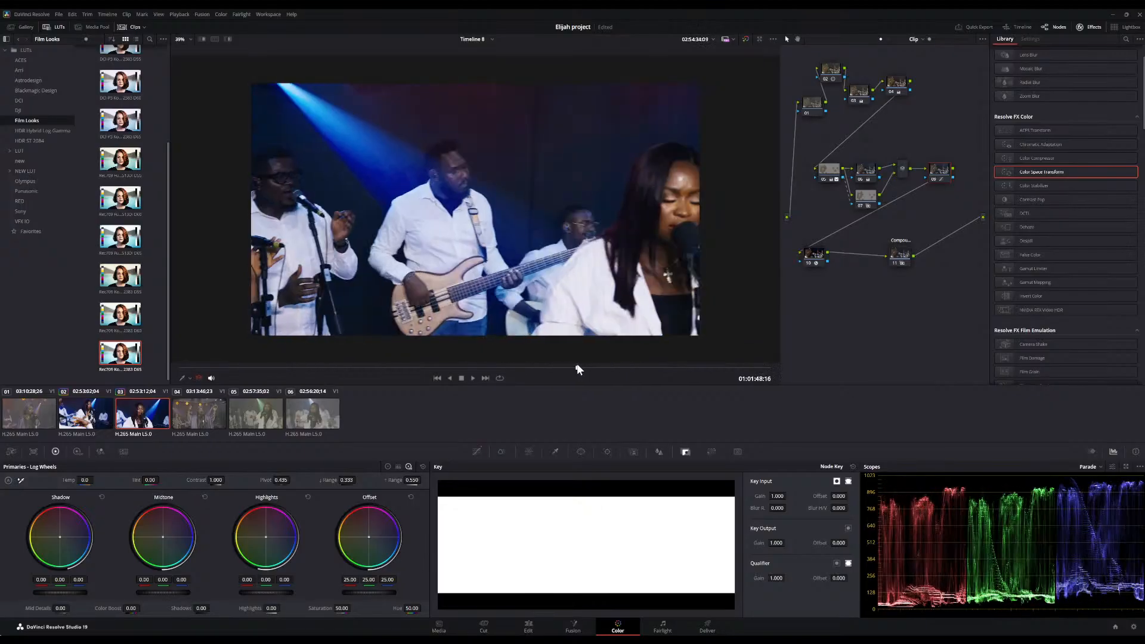
# Apply the same grade to the fourth and fifth clips and scrub through each one.
pyautogui.click(204, 415)
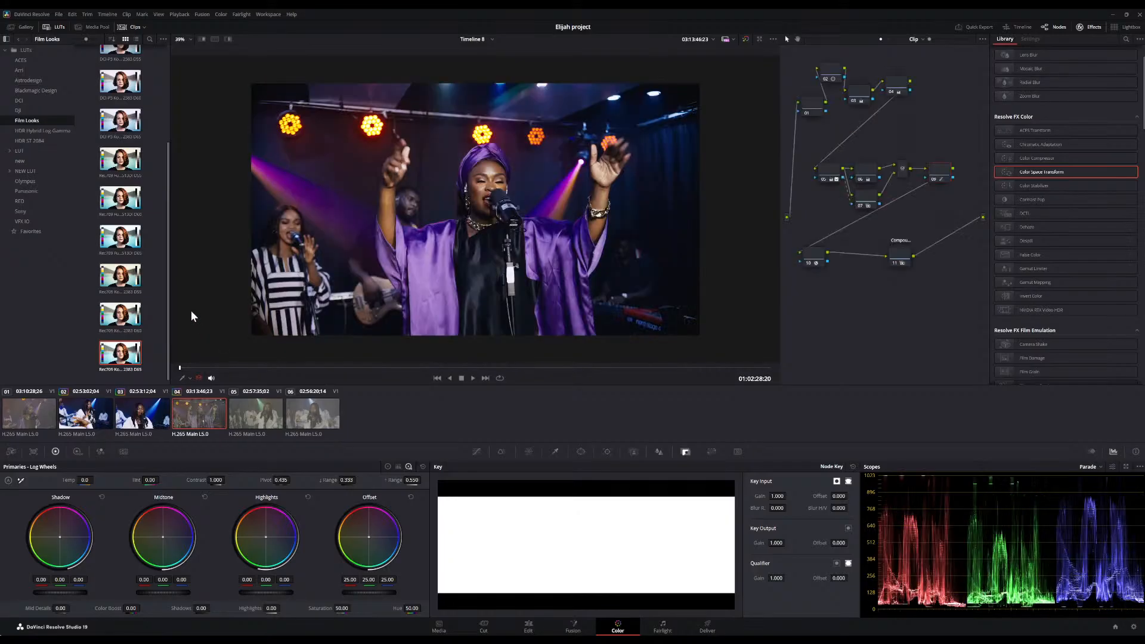
pyautogui.moveTo(242, 366); pyautogui.dragTo(614, 360)
pyautogui.click(259, 410)
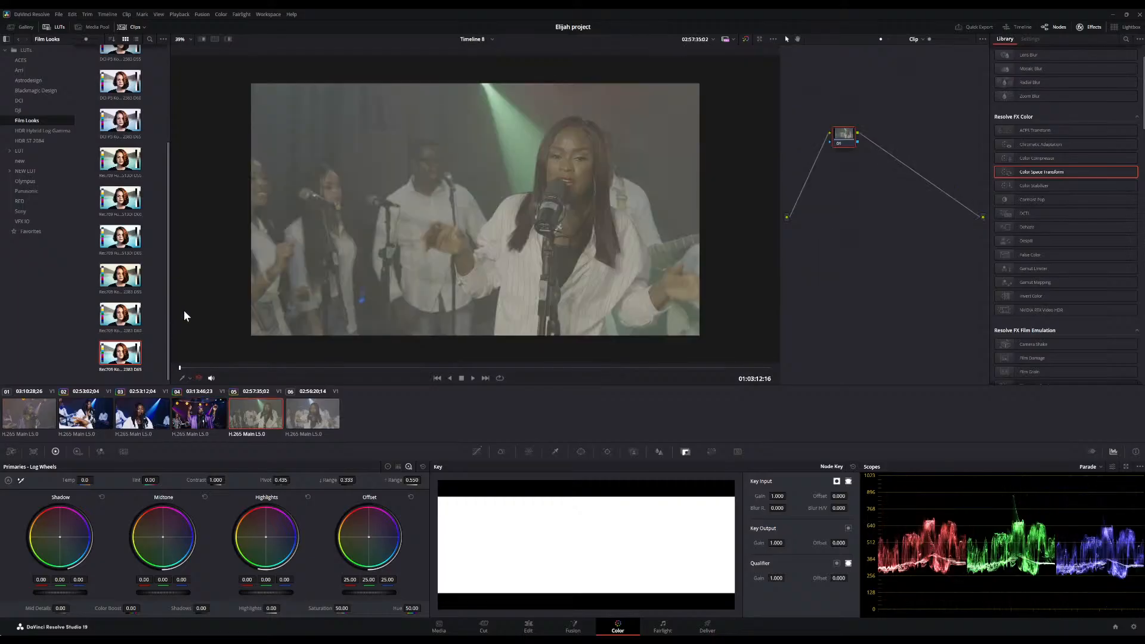
pyautogui.hotkey('ctrl', 'v')
pyautogui.moveTo(221, 365); pyautogui.dragTo(351, 366)
# Apply the same grade to the sixth clip and scrub through it to review the look.
pyautogui.click(311, 414)
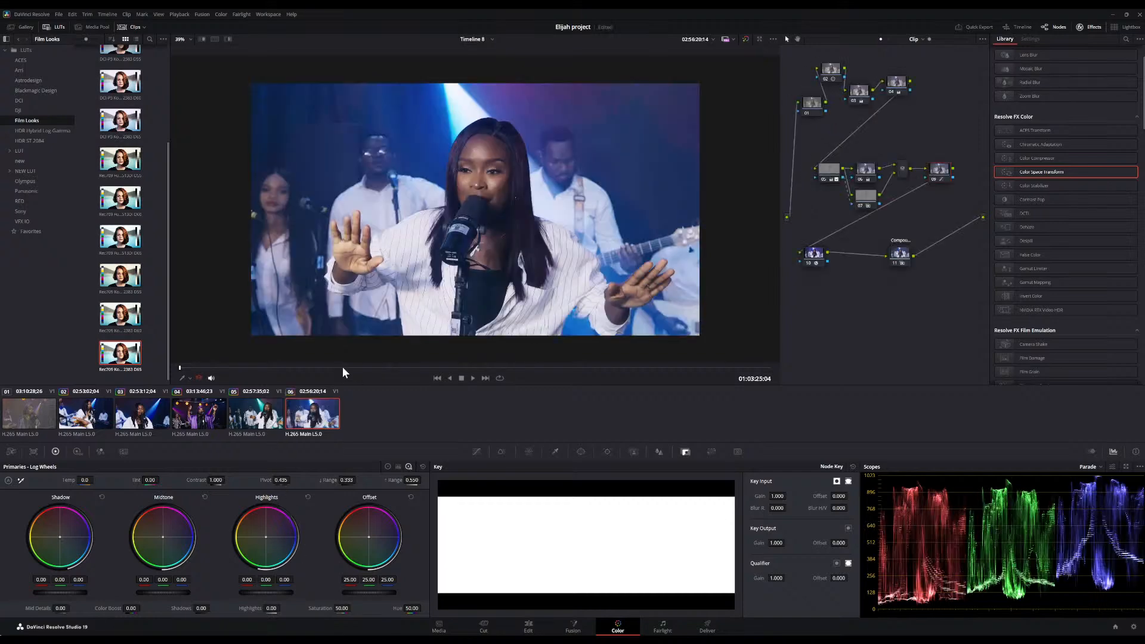
pyautogui.moveTo(325, 370); pyautogui.dragTo(569, 336)
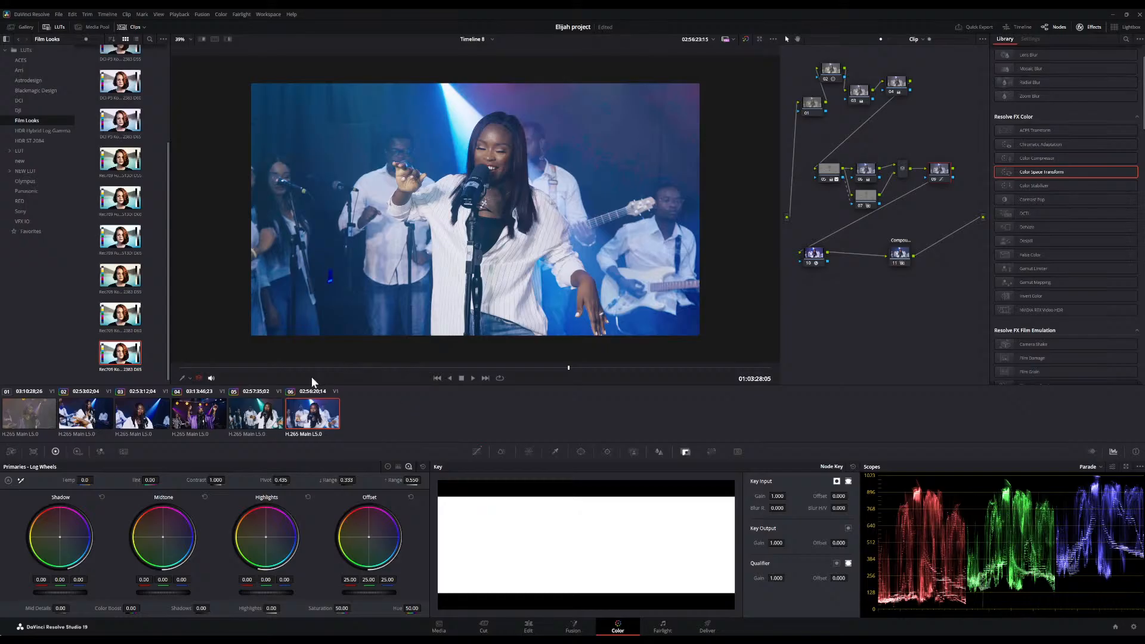
pyautogui.moveTo(302, 366); pyautogui.dragTo(435, 381)
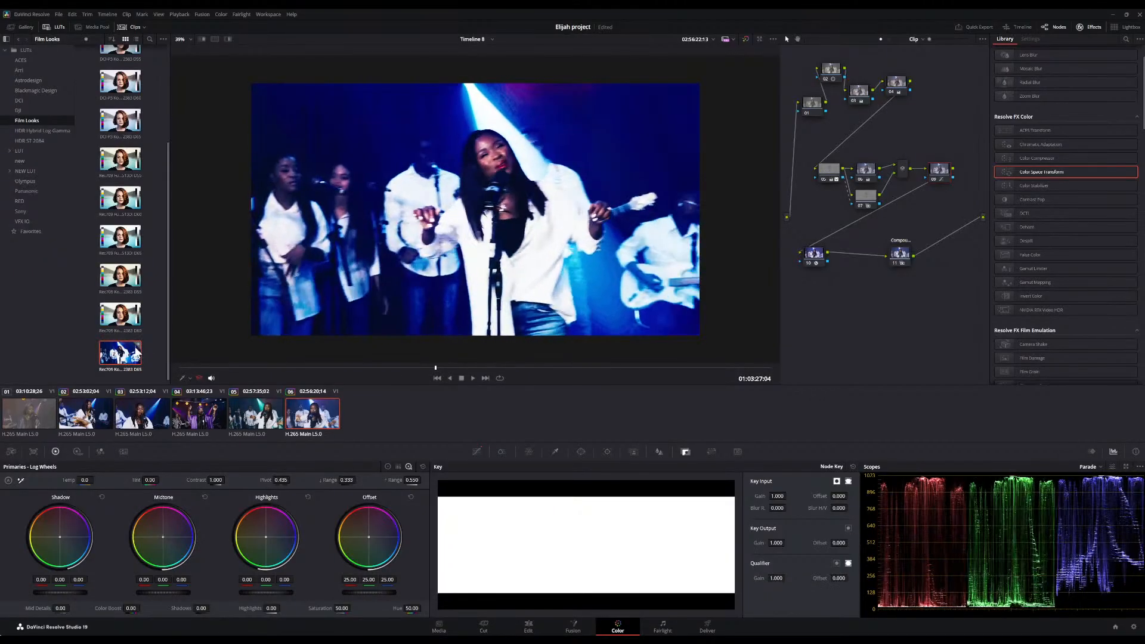
# Inspect the film-look node inside the sixth clip's compound node, and switch to the Edit page.
pyautogui.doubleClick(901, 253)
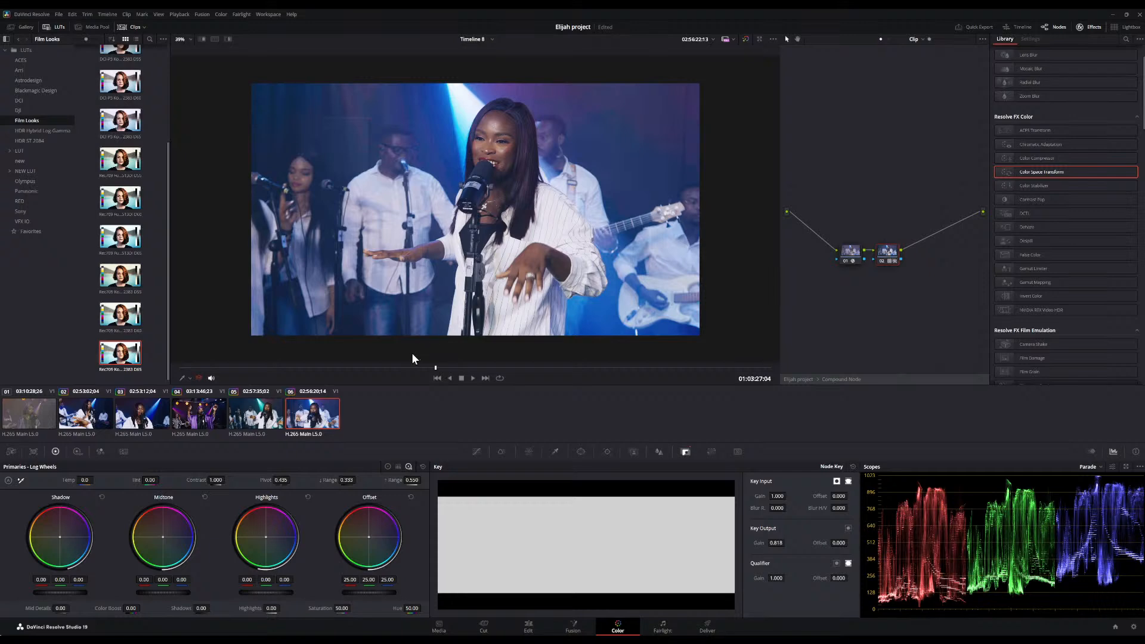
pyautogui.click(539, 630)
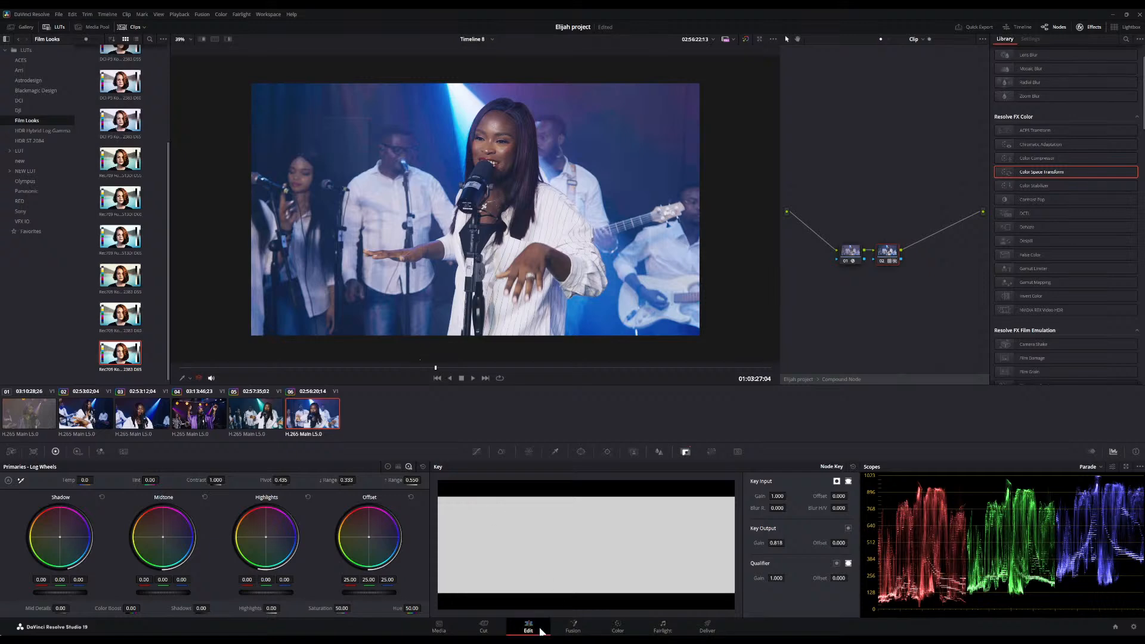